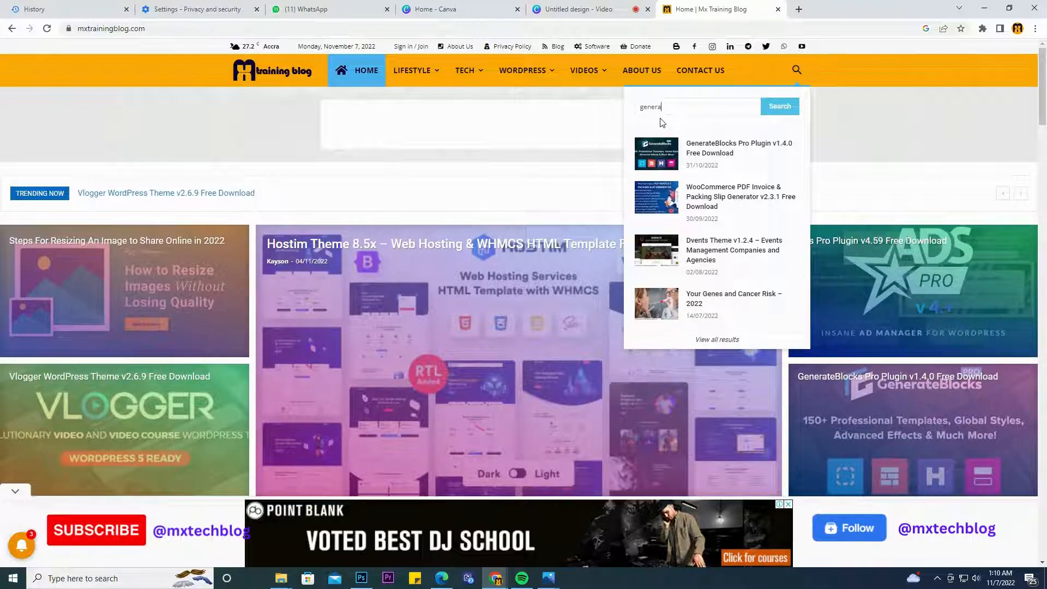
- Search the site for "generatepress" and open the GeneratePress Premium free download article
{"action": "type", "text": "ess"}
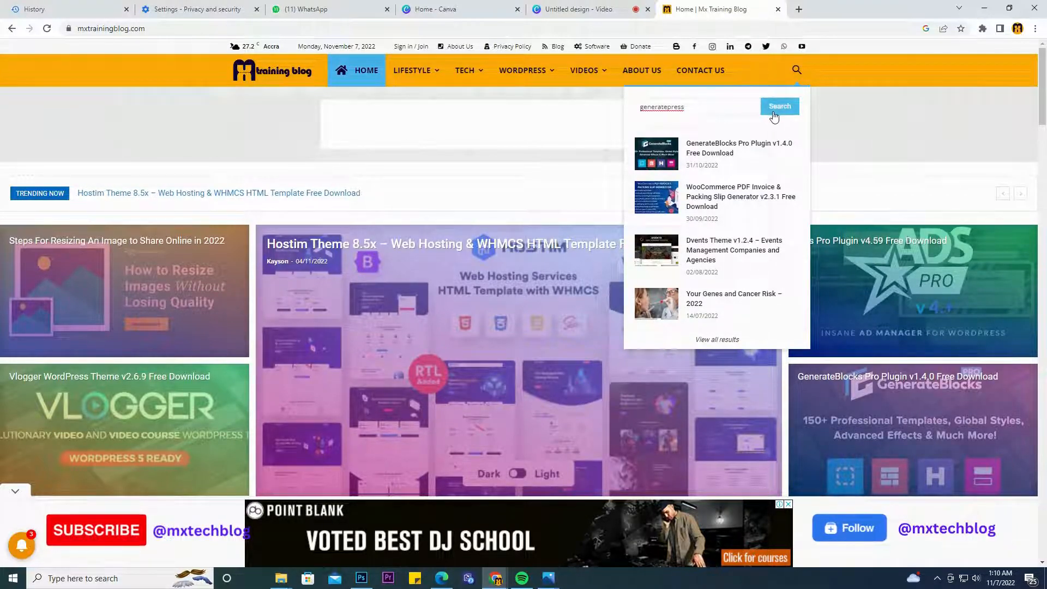
{"action": "left_click", "coordinate": [717, 154]}
{"action": "left_click", "coordinate": [590, 365]}
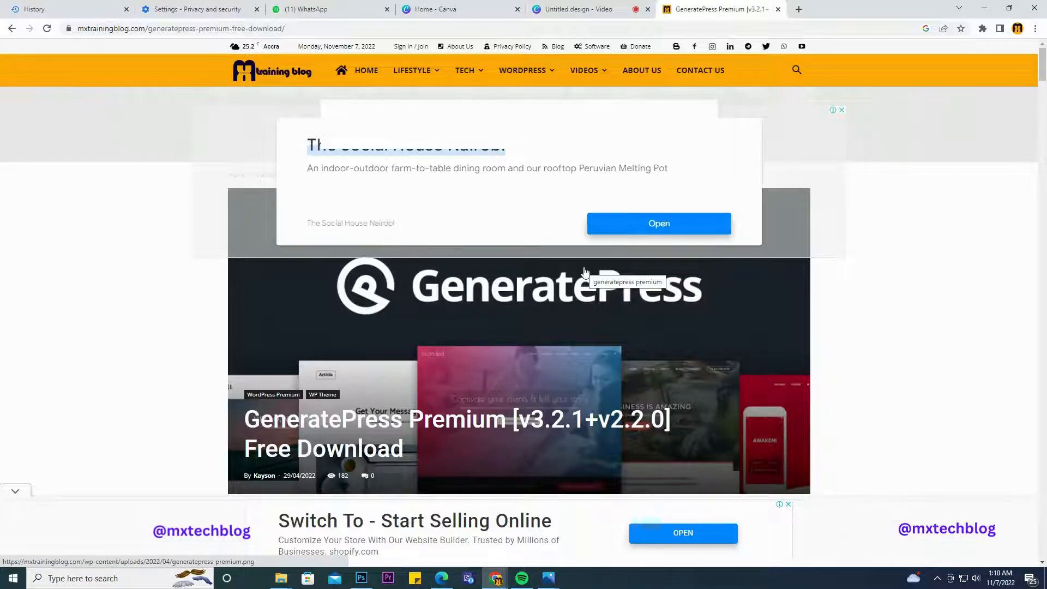
- Download gp-premium.zip through the Mega link in the GeneratePress Premium v2.2.0 download section of the article
{"action": "scroll", "coordinate": [510, 349], "scroll_direction": "down", "scroll_amount": 4}
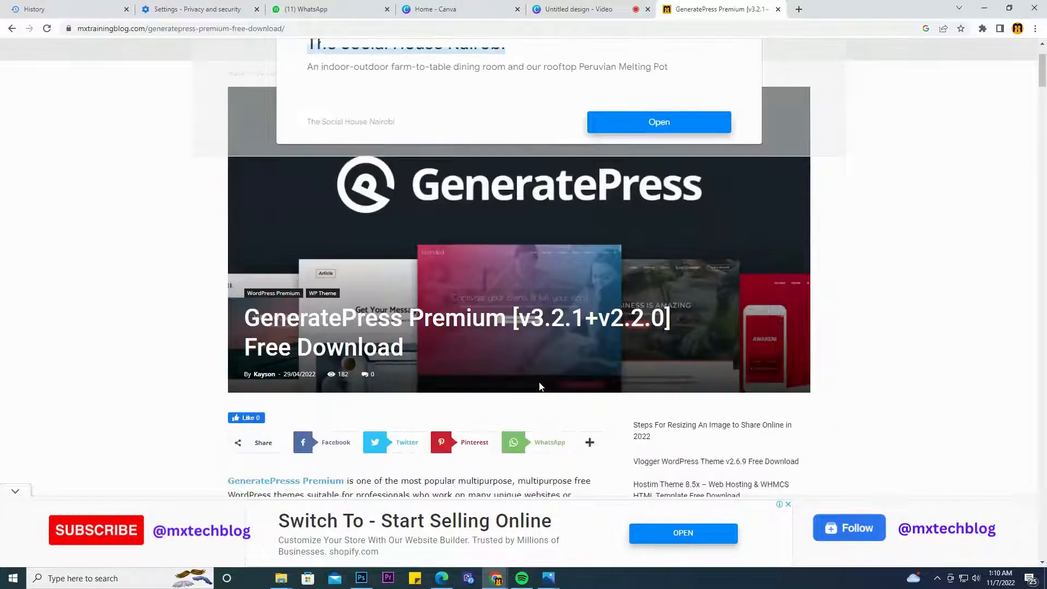
{"action": "scroll", "coordinate": [510, 349], "scroll_direction": "down", "scroll_amount": 15}
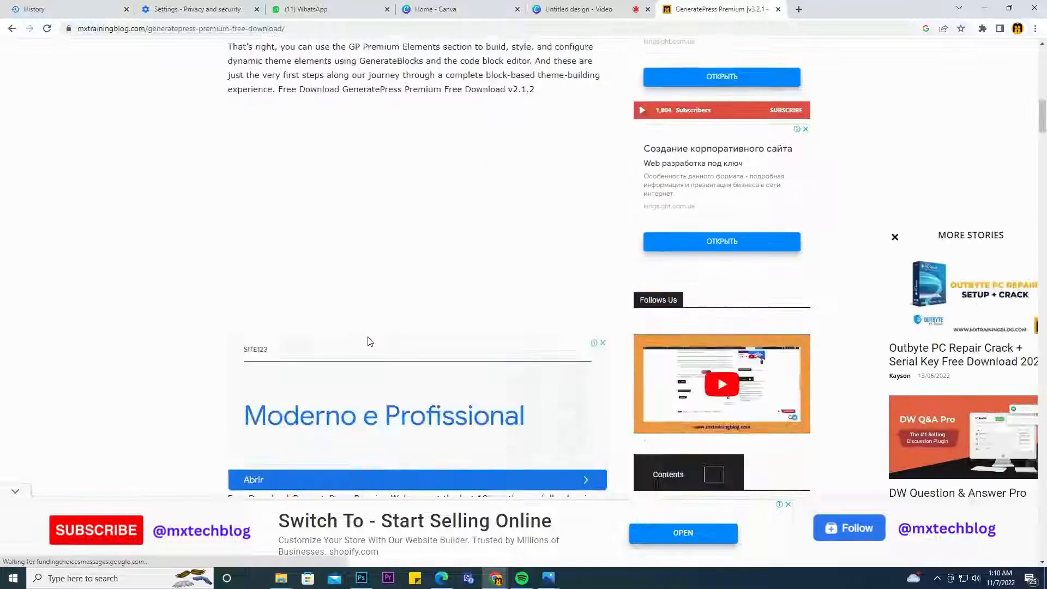
{"action": "scroll", "coordinate": [431, 344], "scroll_direction": "down", "scroll_amount": 14}
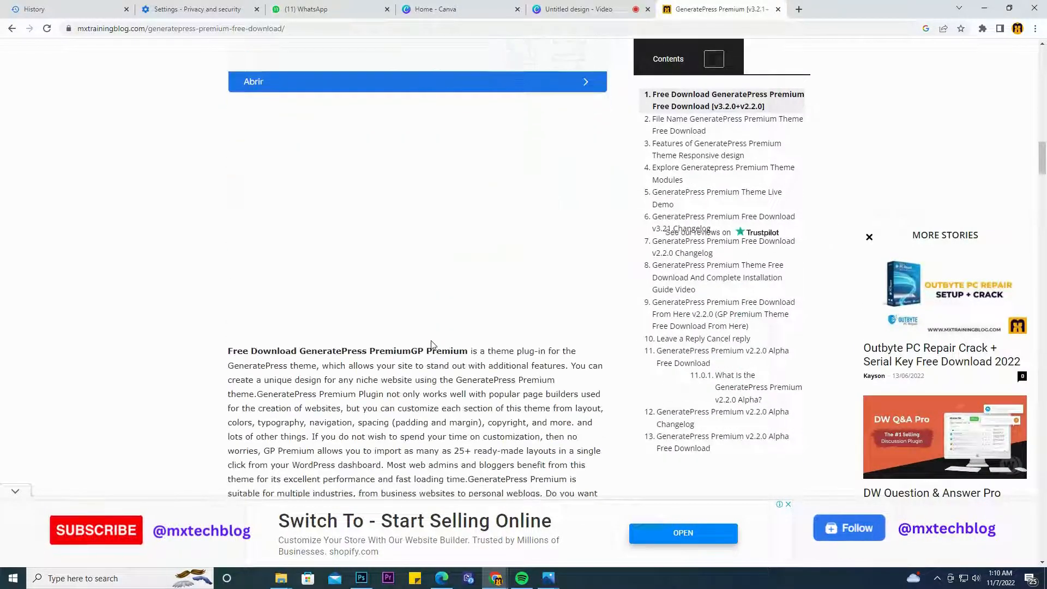
{"action": "scroll", "coordinate": [438, 223], "scroll_direction": "down", "scroll_amount": 20}
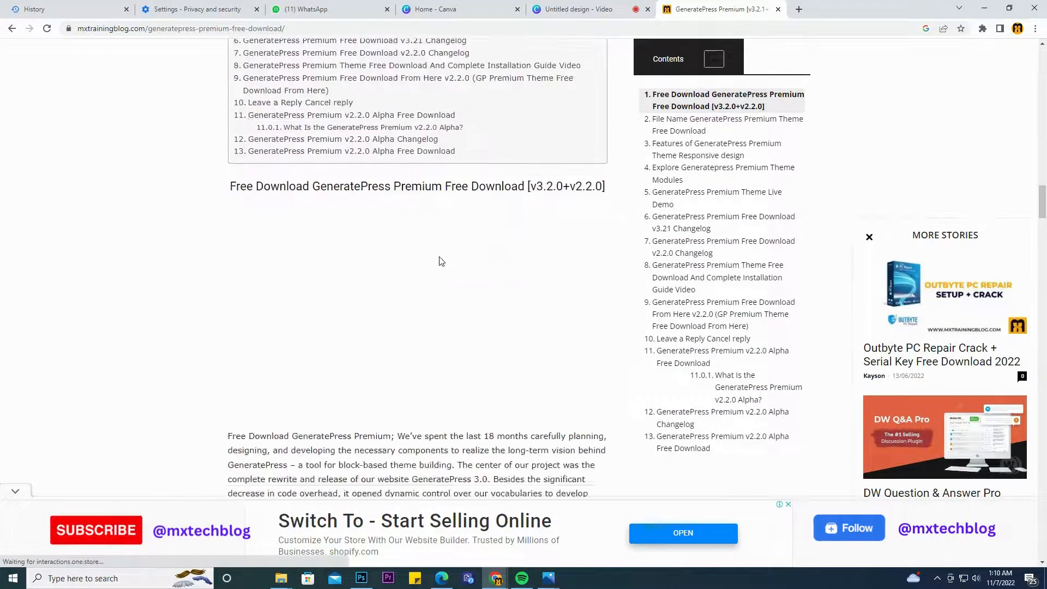
{"action": "scroll", "coordinate": [442, 268], "scroll_direction": "down", "scroll_amount": 17}
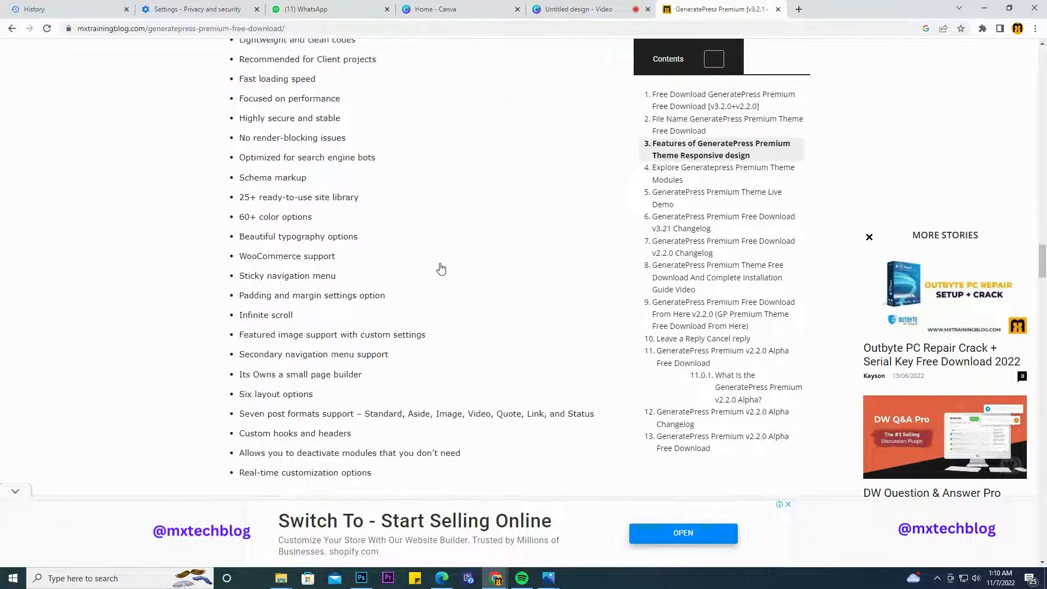
{"action": "scroll", "coordinate": [442, 267], "scroll_direction": "down", "scroll_amount": 20}
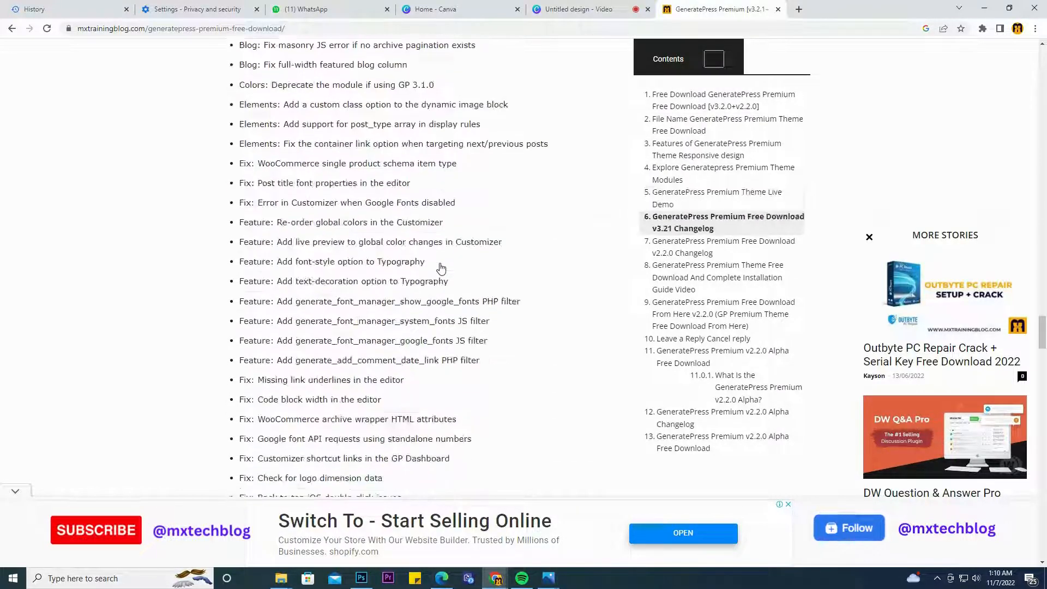
{"action": "scroll", "coordinate": [442, 267], "scroll_direction": "down", "scroll_amount": 15}
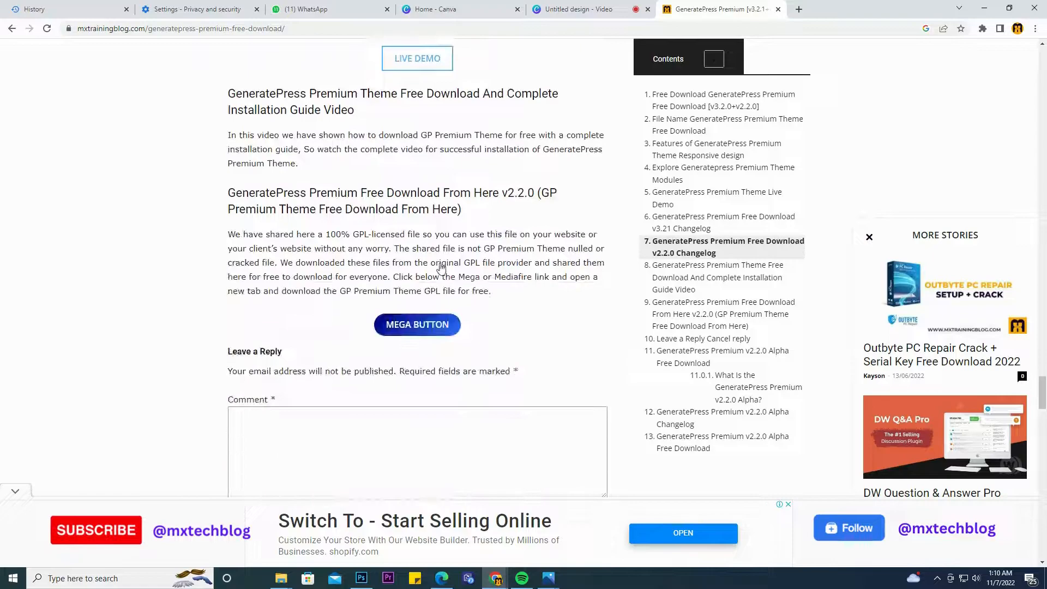
{"action": "scroll", "coordinate": [436, 217], "scroll_direction": "down", "scroll_amount": 5}
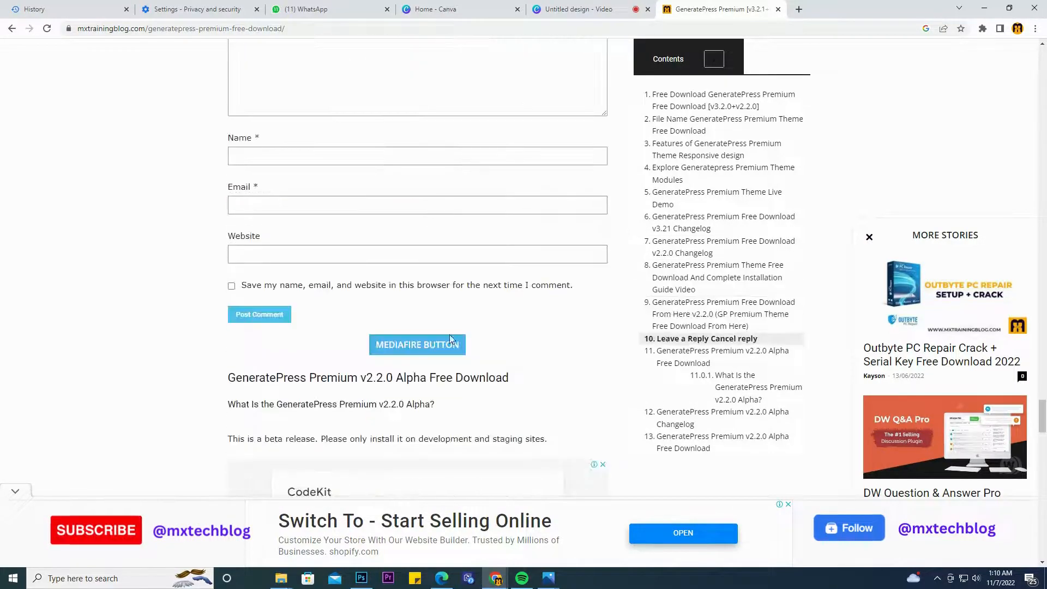
{"action": "scroll", "coordinate": [424, 349], "scroll_direction": "up", "scroll_amount": 5}
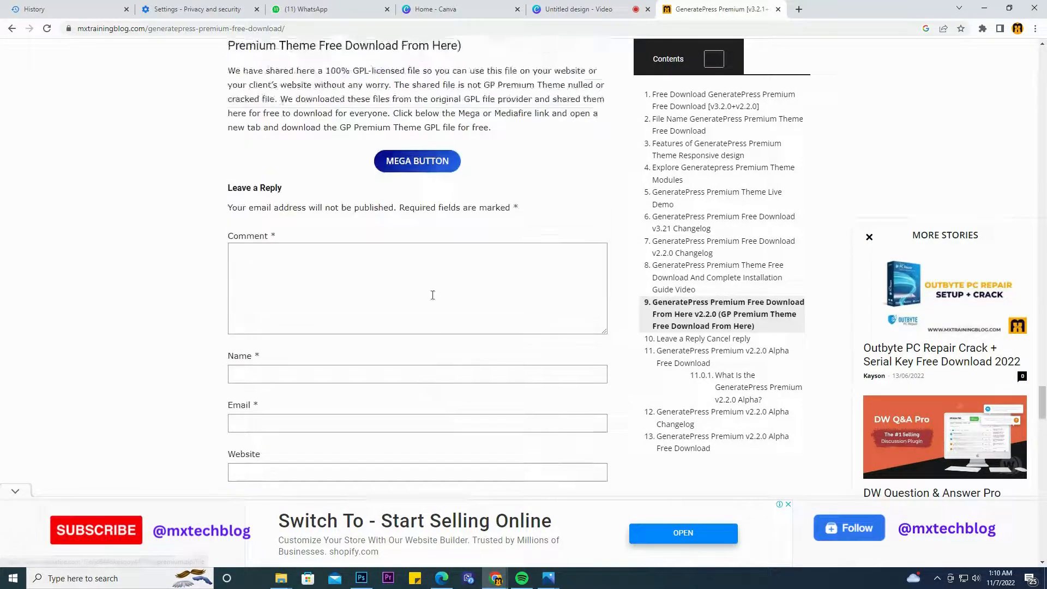
{"action": "left_click", "coordinate": [416, 160]}
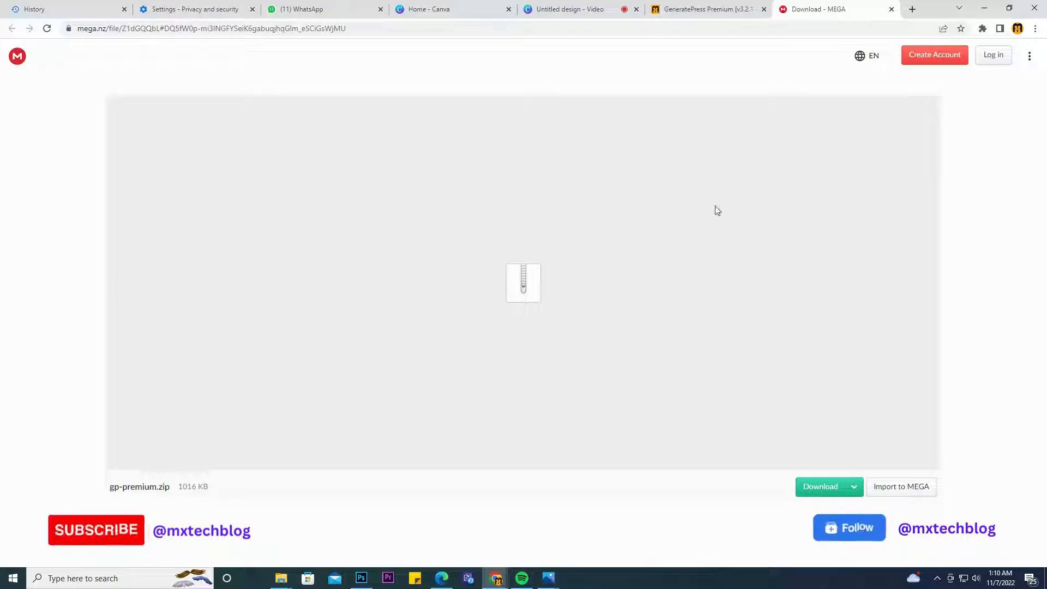
{"action": "left_click", "coordinate": [831, 480]}
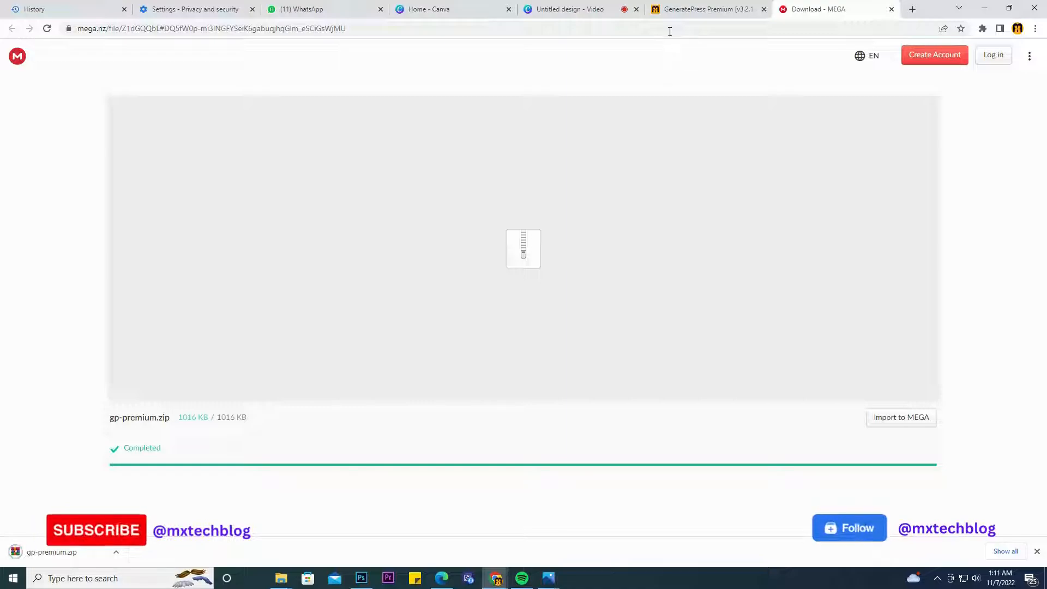
{"action": "left_click", "coordinate": [676, 13]}
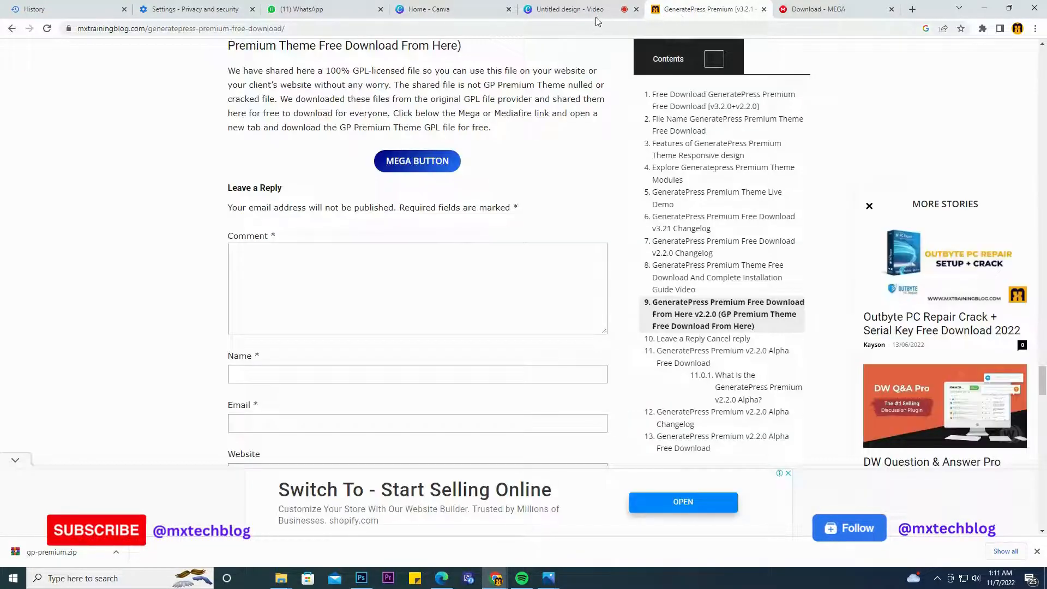
{"action": "left_click", "coordinate": [596, 14]}
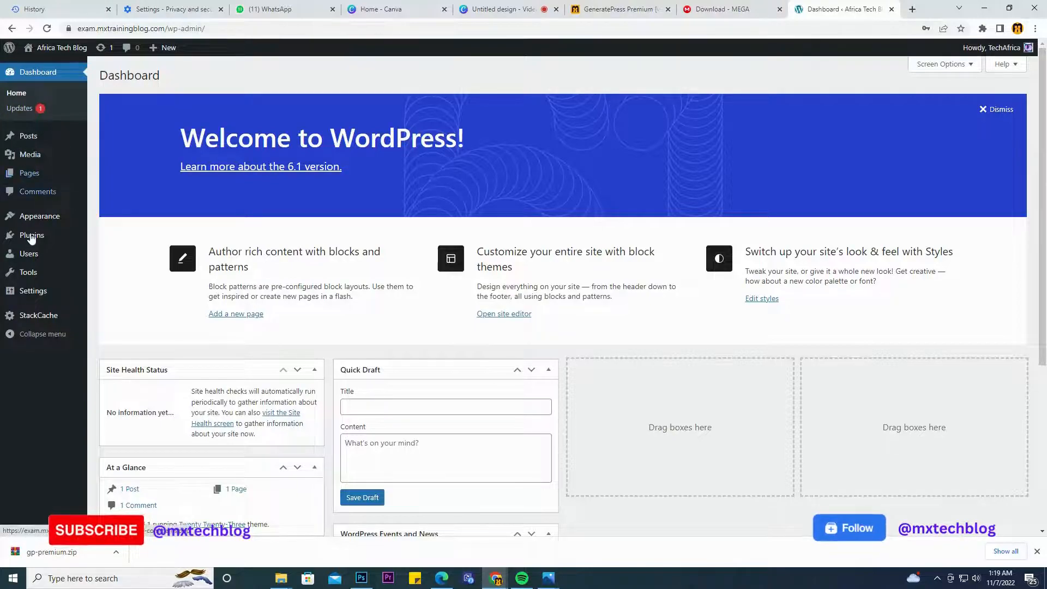
- Open the WordPress page for adding new themes and search the theme directory for "generat"
{"action": "mouse_move", "coordinate": [30, 224]}
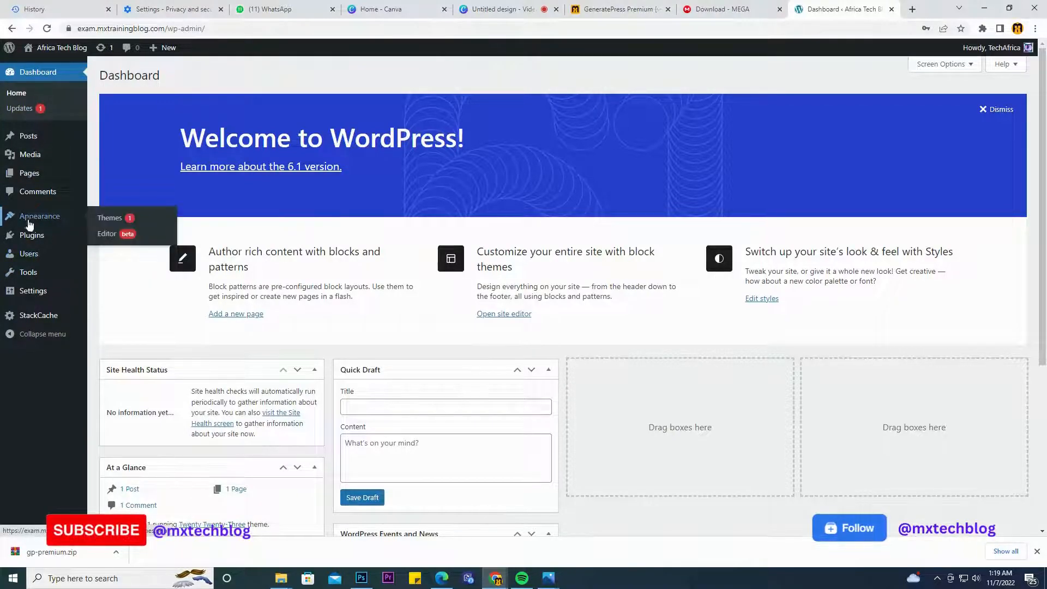
{"action": "left_click", "coordinate": [111, 218]}
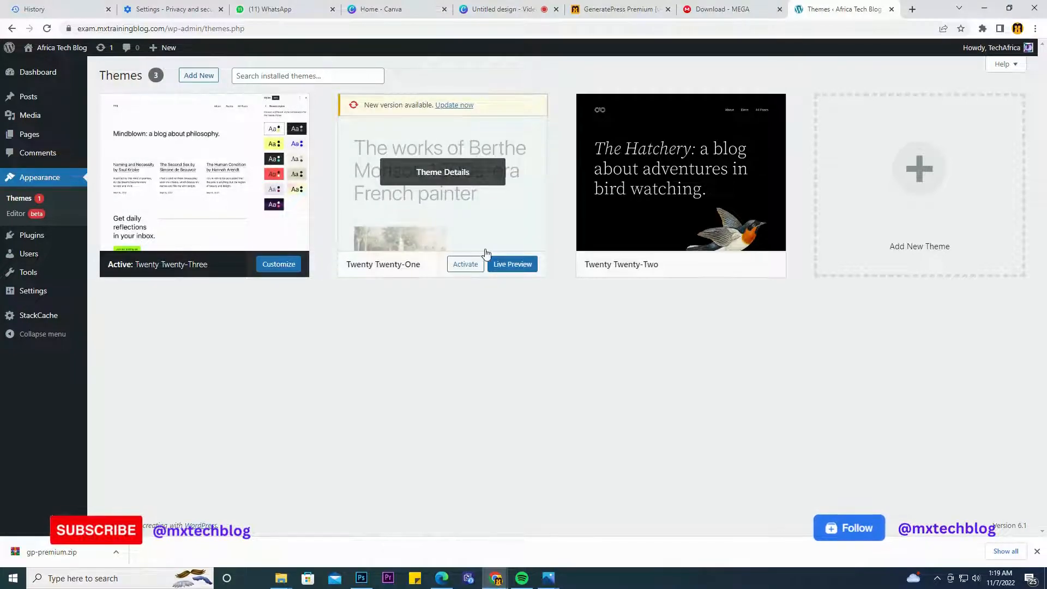
{"action": "left_click", "coordinate": [201, 75]}
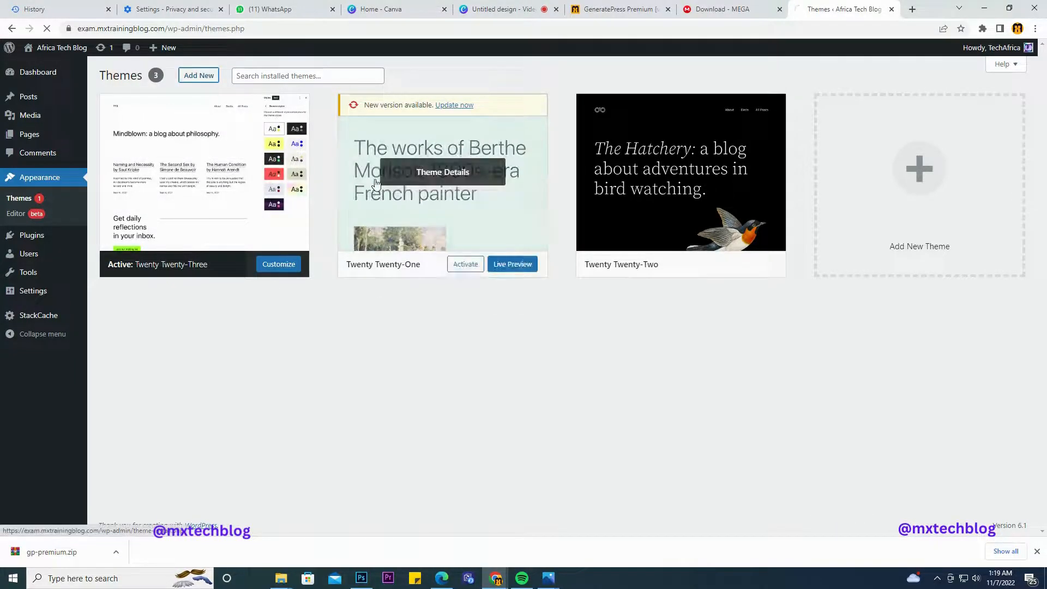
{"action": "left_click", "coordinate": [894, 106]}
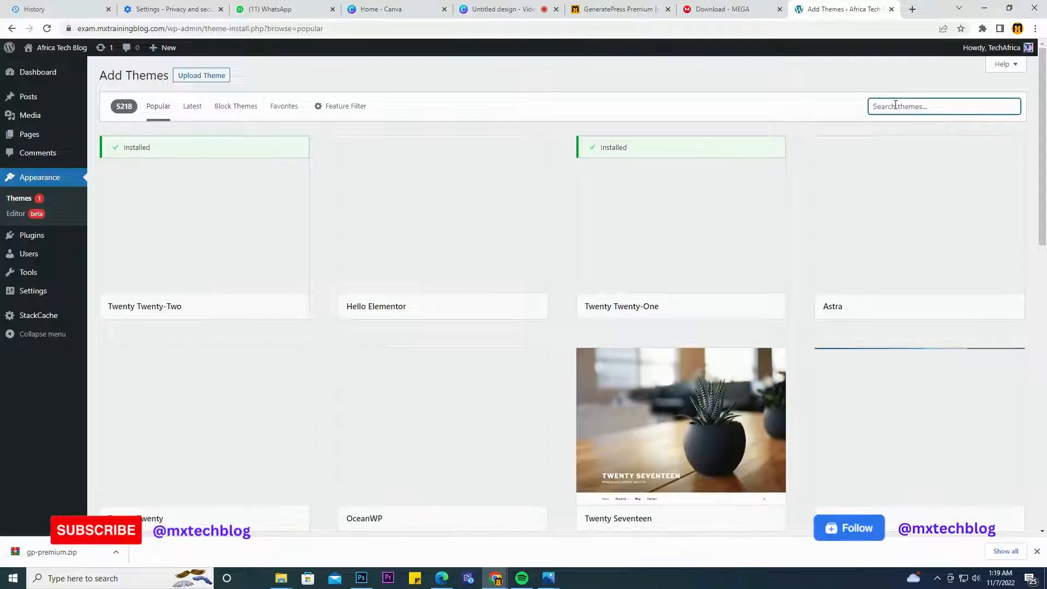
{"action": "type", "text": "generat"}
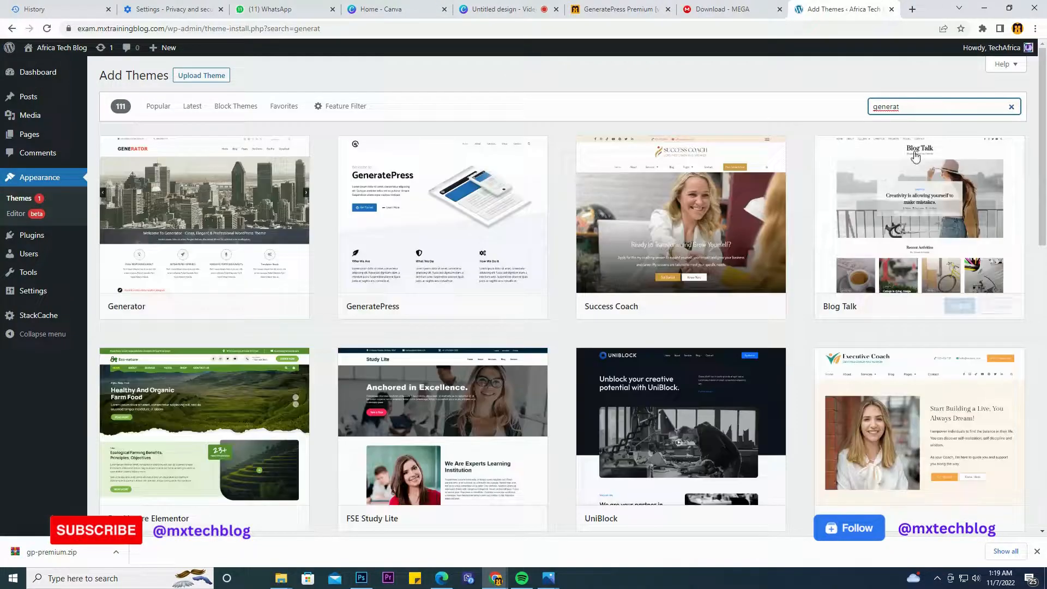
- Install and activate the GeneratePress theme
{"action": "mouse_move", "coordinate": [482, 275]}
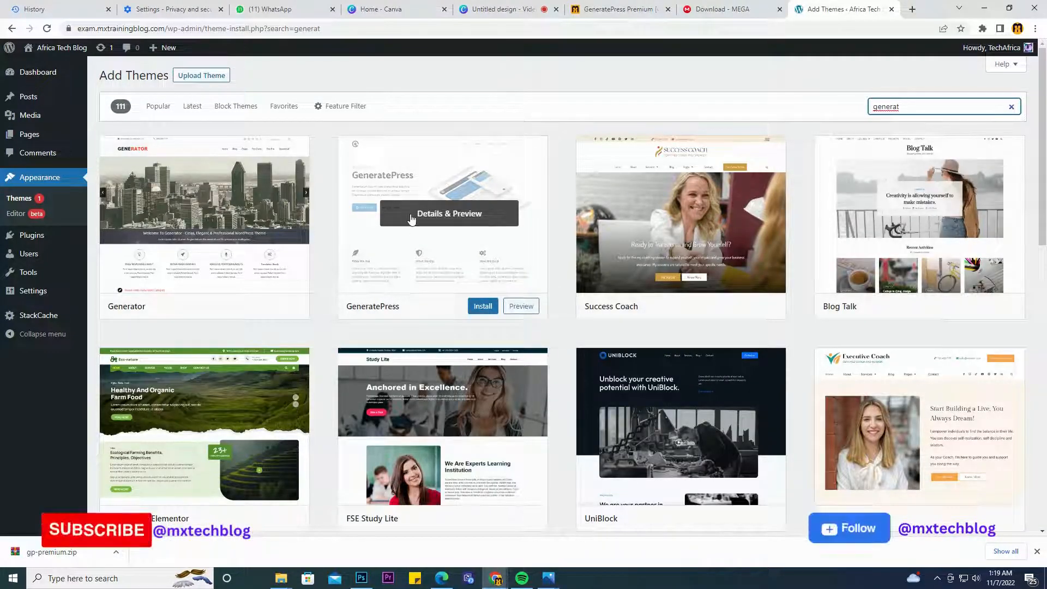
{"action": "left_click", "coordinate": [483, 308]}
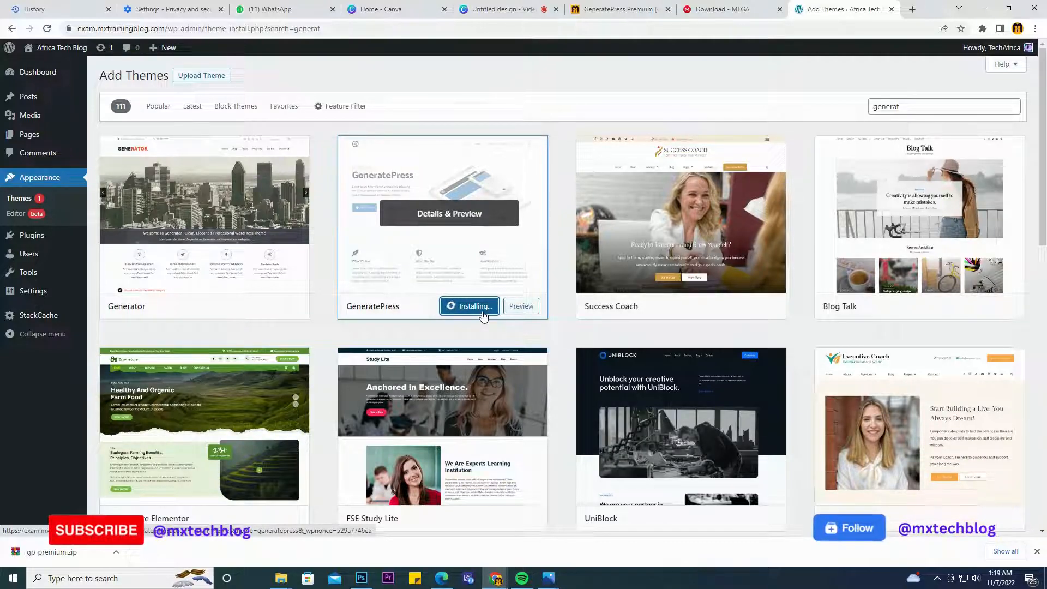
{"action": "left_click", "coordinate": [472, 309]}
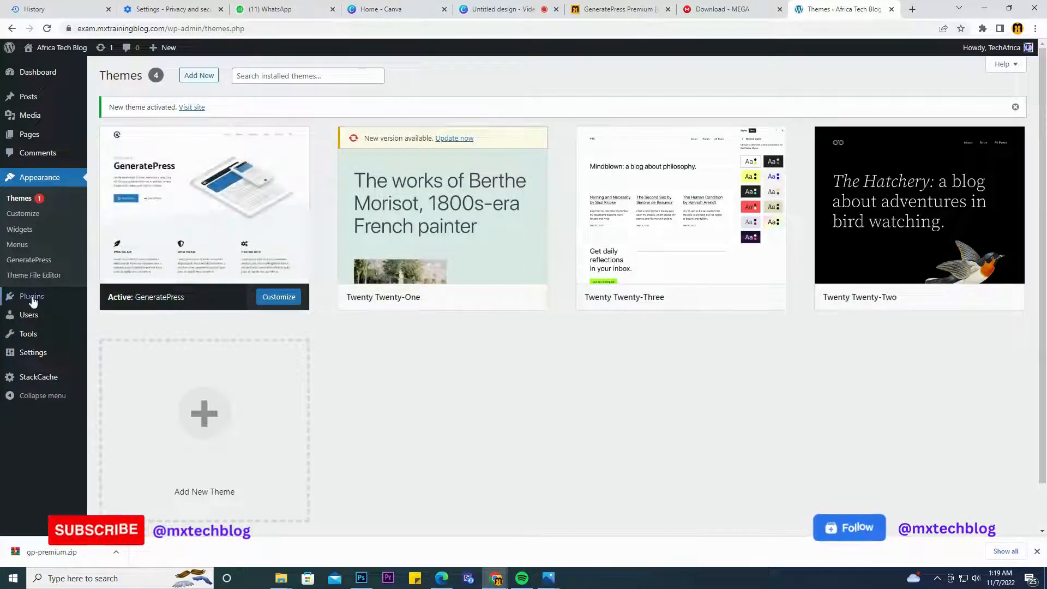
- Start a plugin upload from the Add Plugins page and select the gp-premium archive in the Downloads folder
{"action": "mouse_move", "coordinate": [24, 304]}
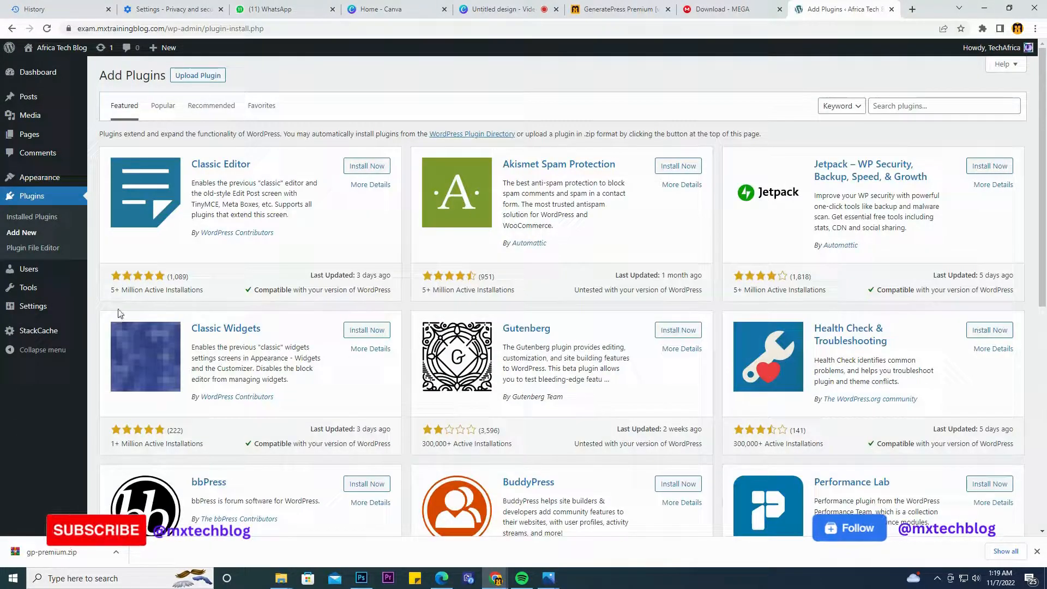
{"action": "left_click", "coordinate": [207, 75]}
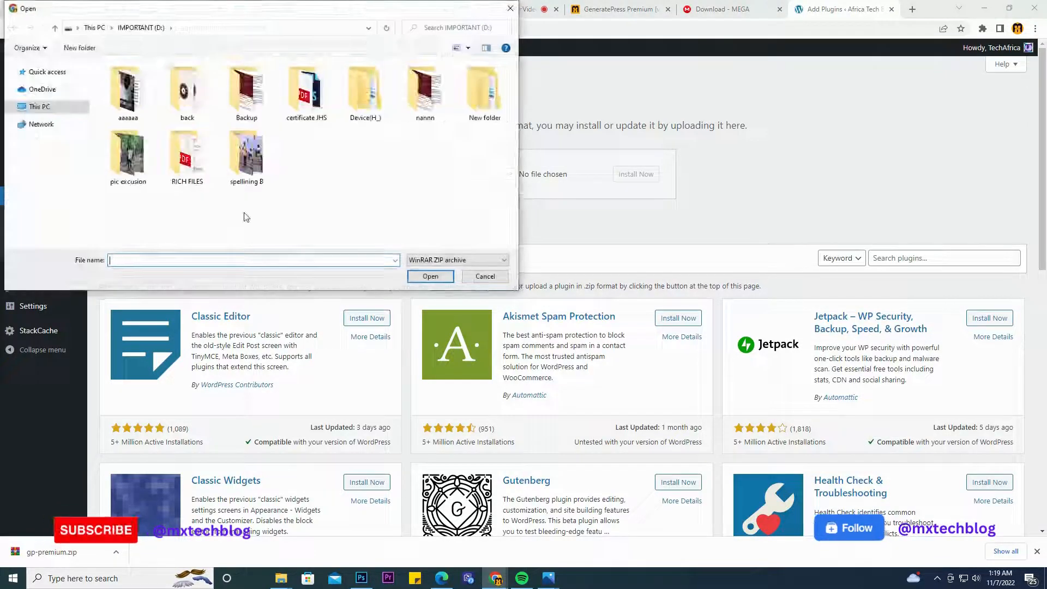
{"action": "left_click", "coordinate": [47, 139]}
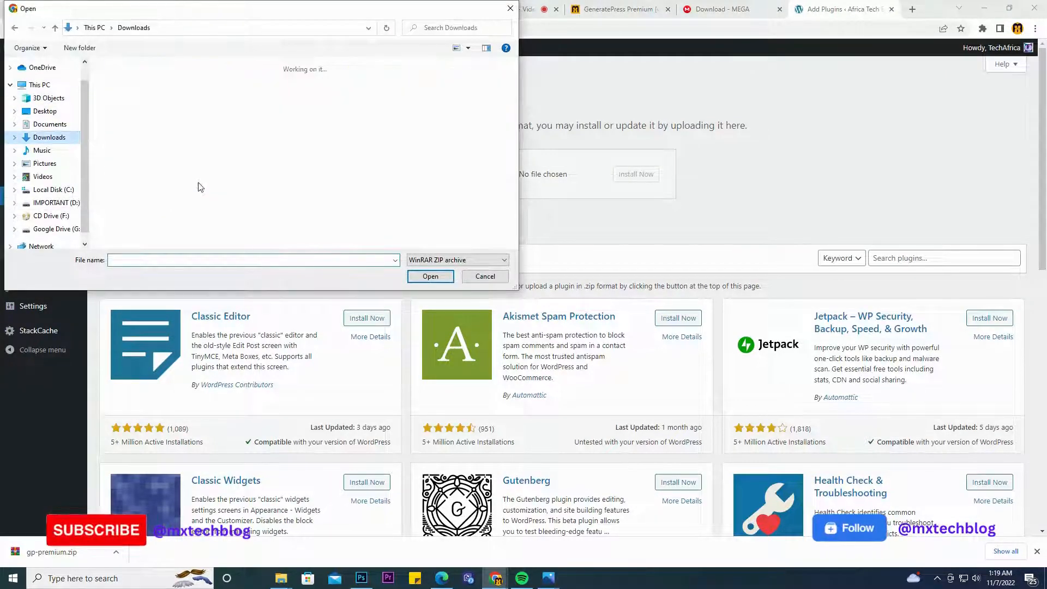
{"action": "left_click", "coordinate": [130, 101]}
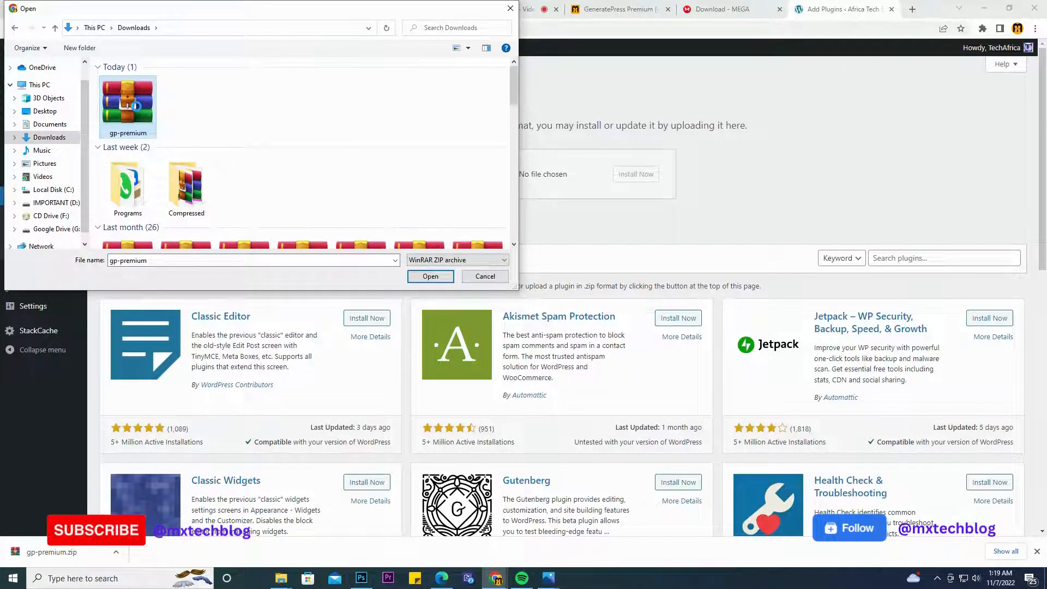
- Extract the gp-premium archive into a gp-premium folder inside Downloads, keeping the default extraction options
{"action": "right_click", "coordinate": [137, 107]}
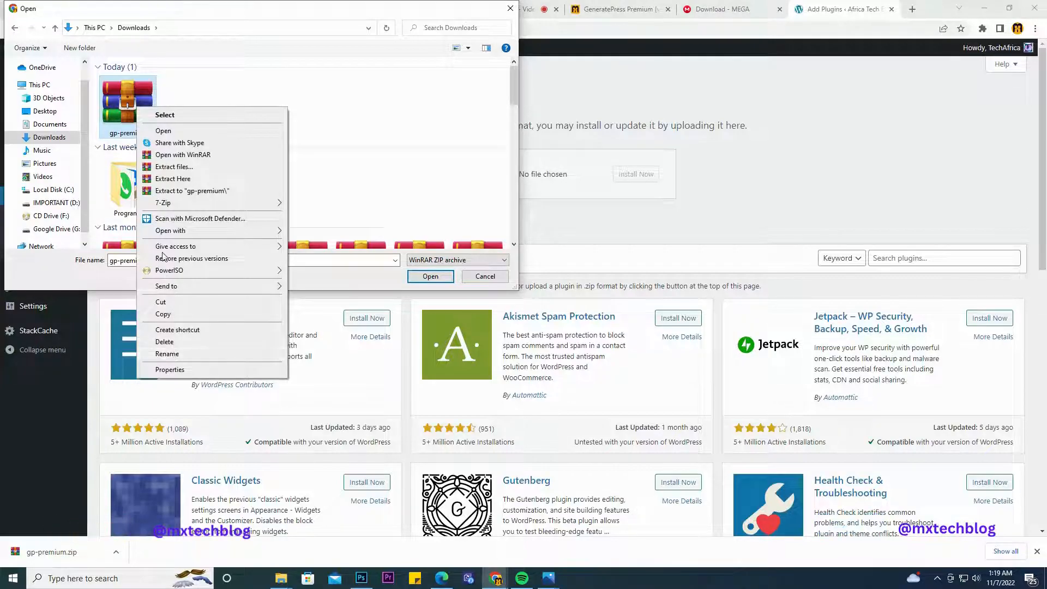
{"action": "left_click", "coordinate": [169, 167]}
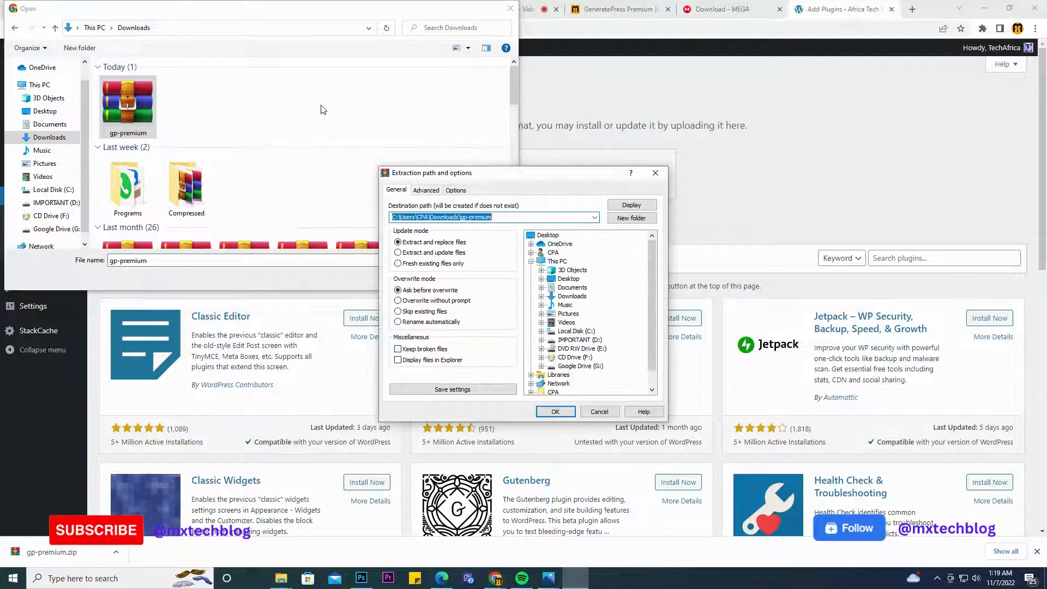
{"action": "left_click", "coordinate": [564, 414]}
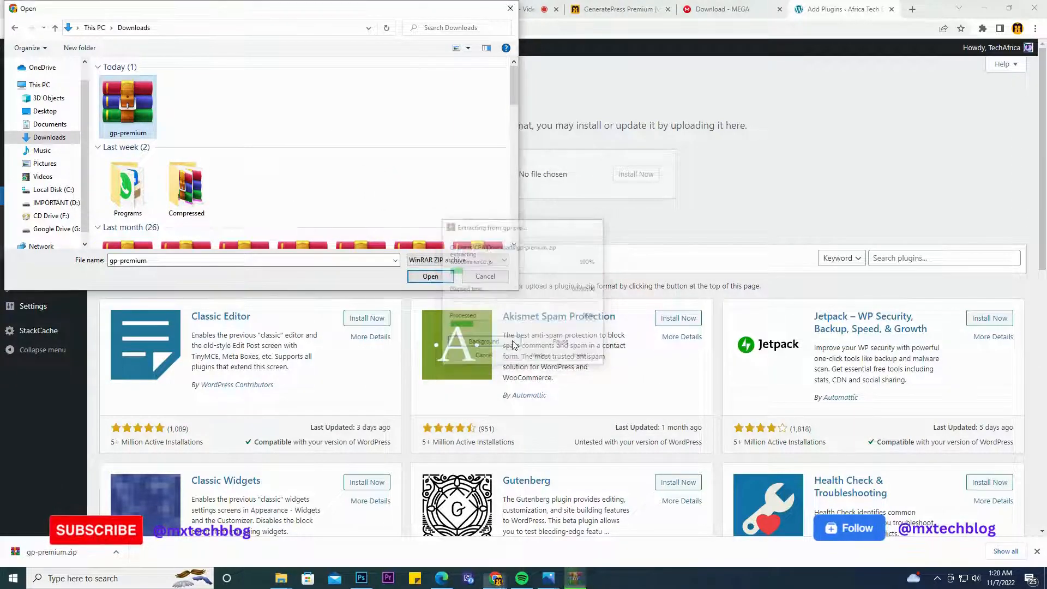
- Examine the contents of the extracted gp-premium folder and its nested gp-premium folder, and return to Downloads
{"action": "double_click", "coordinate": [201, 121]}
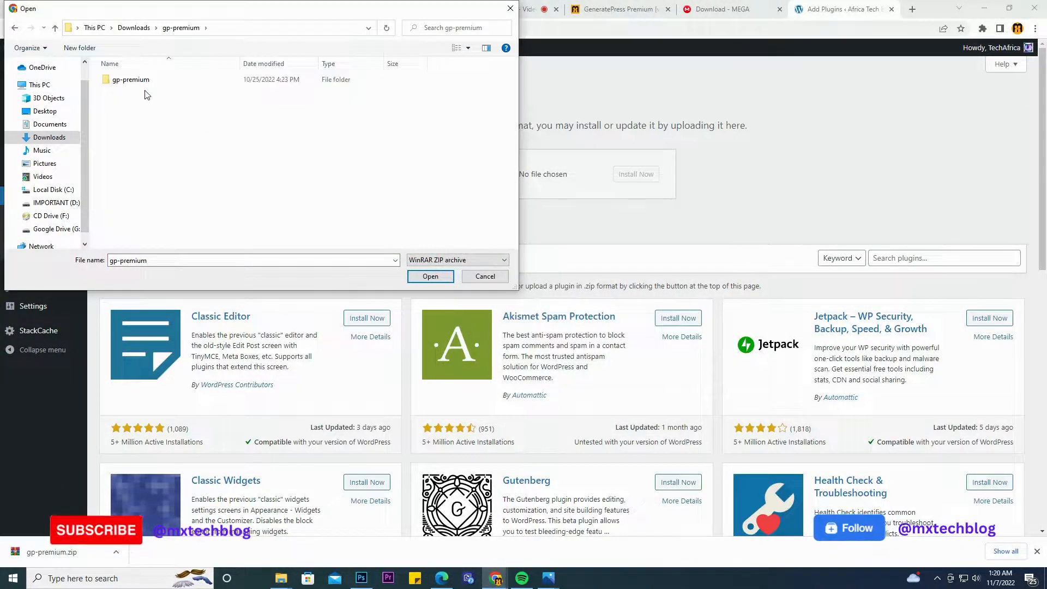
{"action": "double_click", "coordinate": [132, 81]}
{"action": "scroll", "coordinate": [136, 86], "scroll_direction": "down", "scroll_amount": 2}
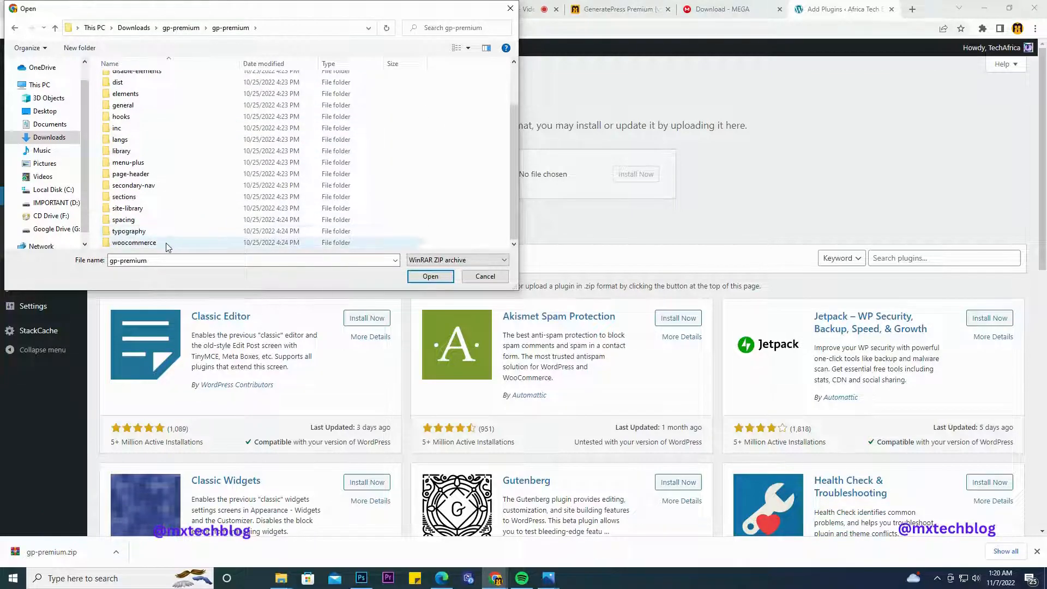
{"action": "left_click", "coordinate": [179, 30]}
{"action": "left_click", "coordinate": [143, 28]}
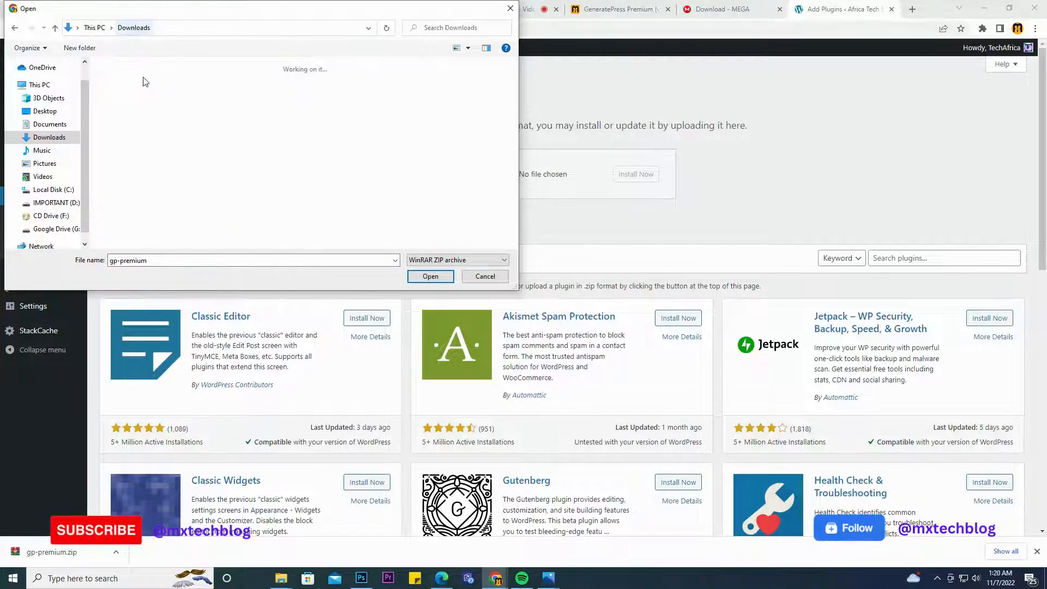
- Choose gp-premium.zip as the plugin file and install the plugin
{"action": "left_click", "coordinate": [431, 276]}
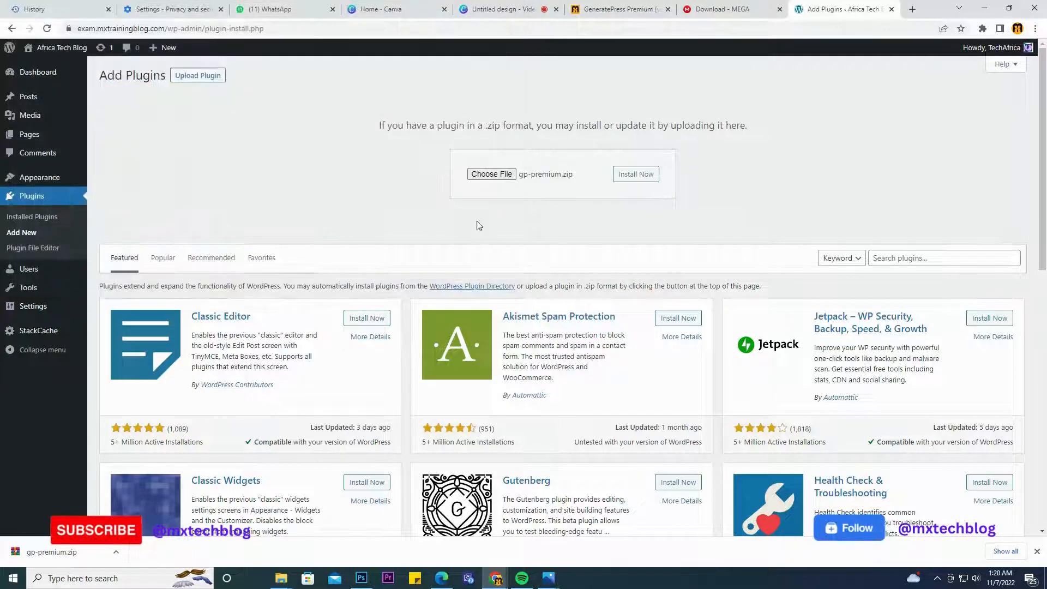
{"action": "left_click", "coordinate": [623, 174]}
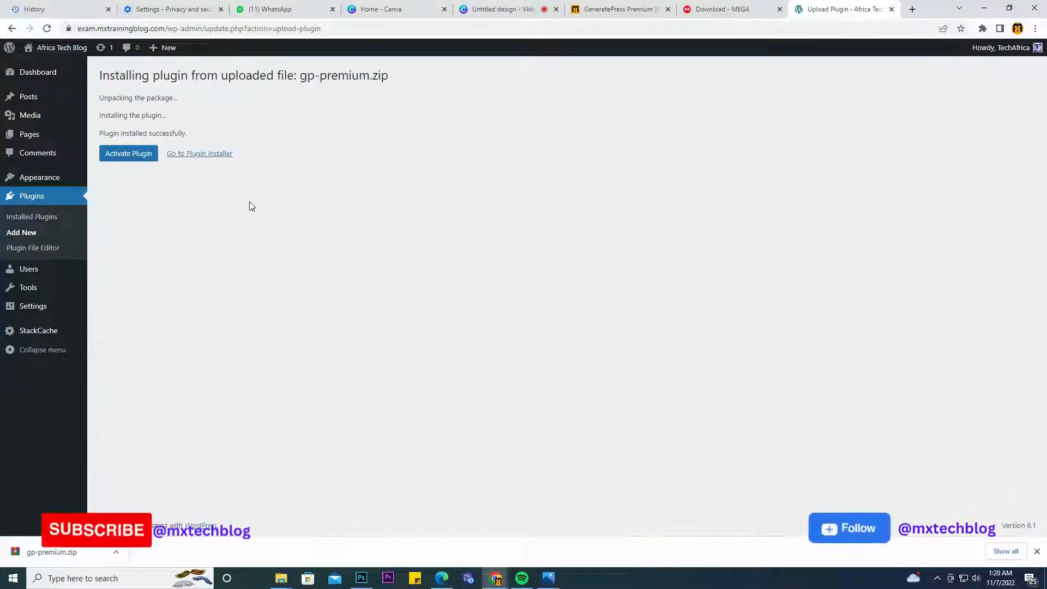
- Activate the uploaded GeneratePress Premium plugin and look through the list of GeneratePress modules
{"action": "left_click", "coordinate": [138, 162]}
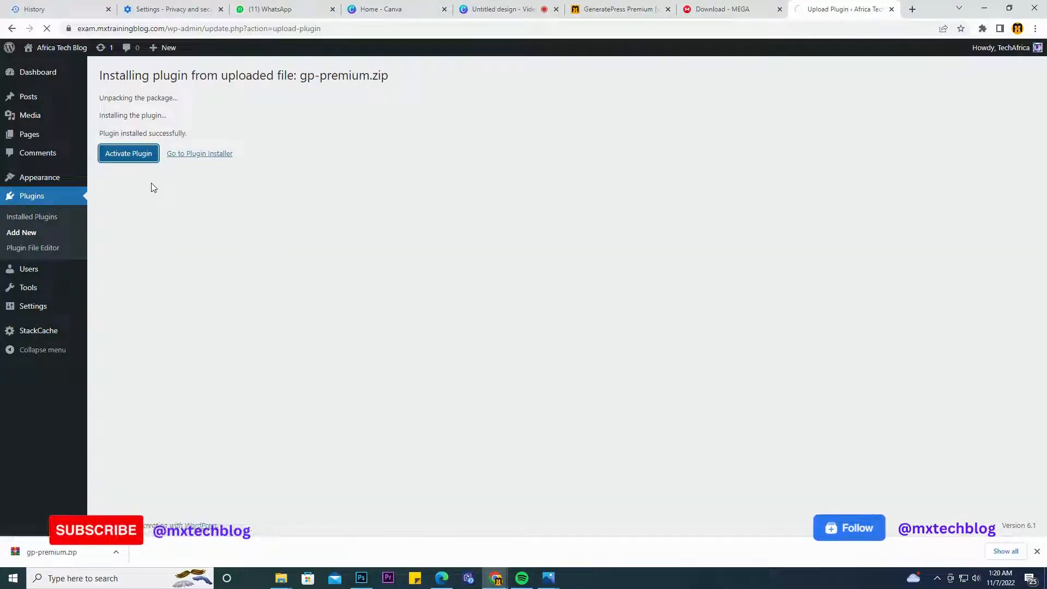
{"action": "left_click", "coordinate": [178, 204]}
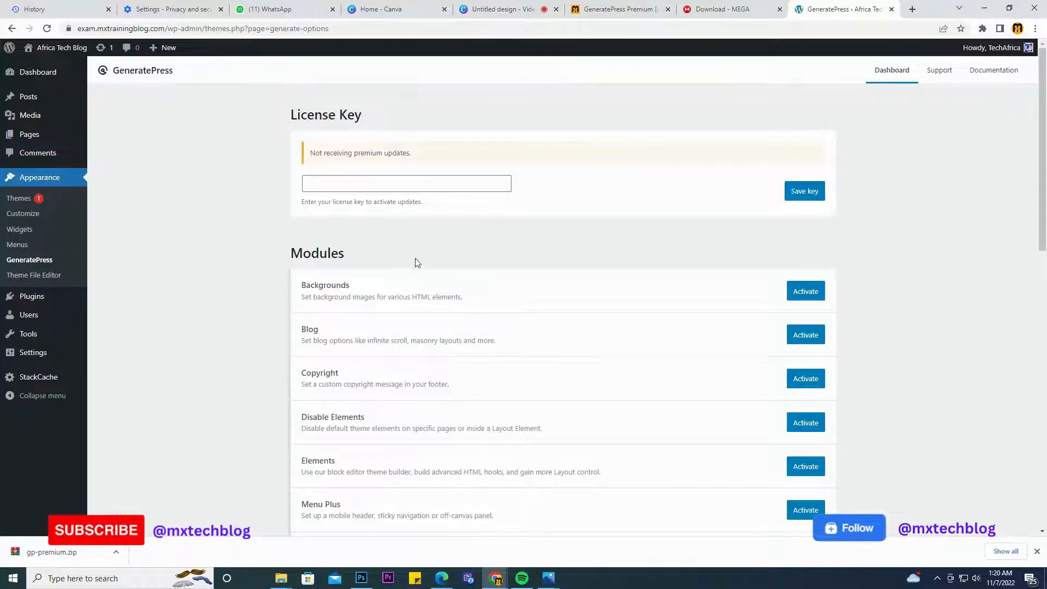
{"action": "scroll", "coordinate": [313, 349], "scroll_direction": "down", "scroll_amount": 4}
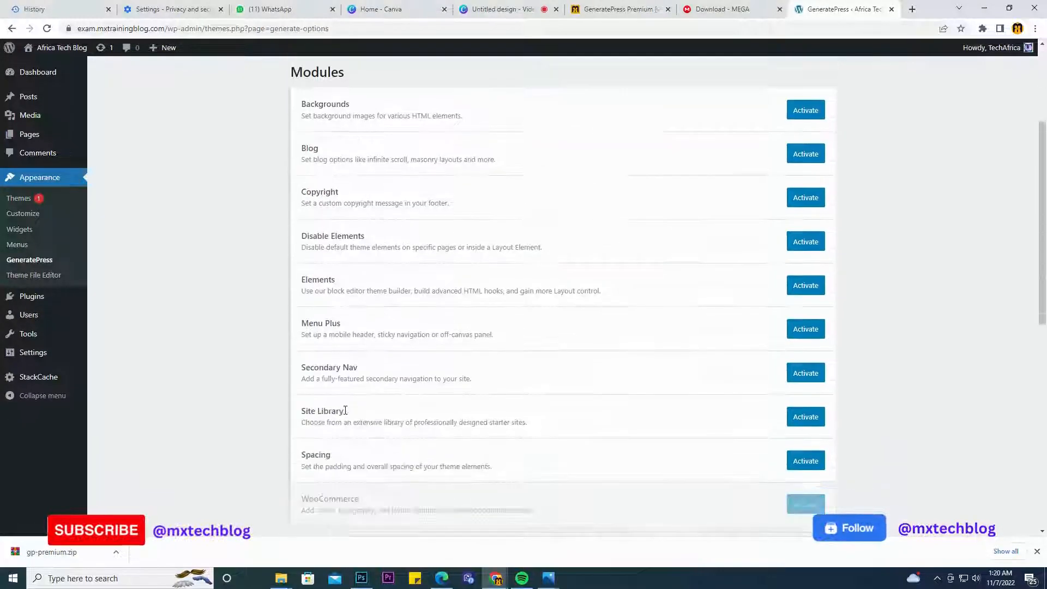
{"action": "scroll", "coordinate": [731, 362], "scroll_direction": "up", "scroll_amount": 4}
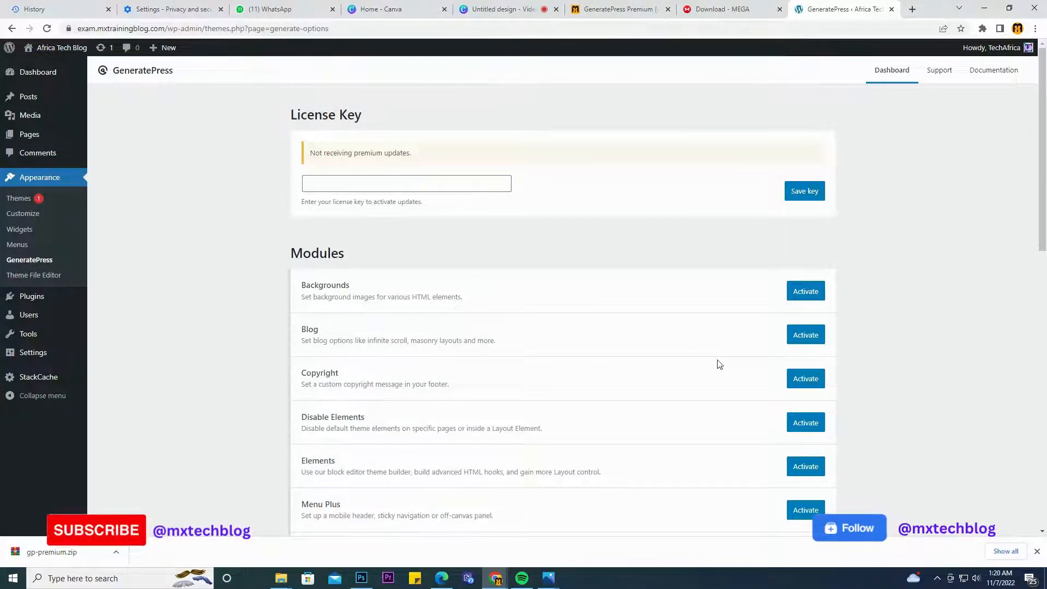
- Activate the Backgrounds, Blog, Copyright, Disable Elements, Elements, Menu Plus, Secondary Nav, Site Library and Spacing modules of GeneratePress
{"action": "left_click", "coordinate": [804, 296]}
{"action": "left_click", "coordinate": [799, 331]}
{"action": "left_click", "coordinate": [805, 378]}
{"action": "left_click", "coordinate": [805, 427]}
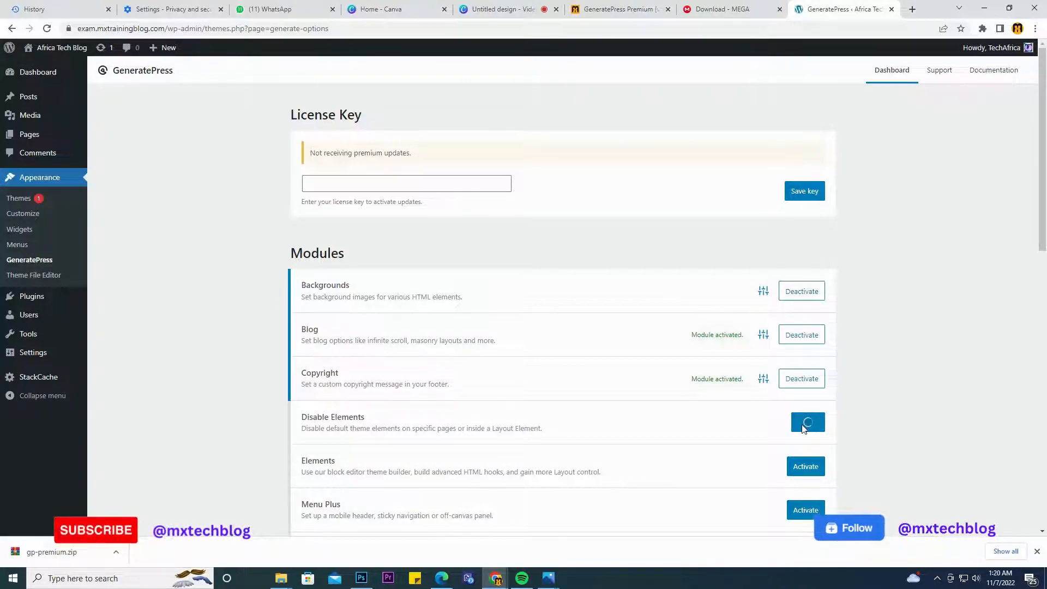
{"action": "scroll", "coordinate": [802, 420], "scroll_direction": "down", "scroll_amount": 2}
{"action": "left_click", "coordinate": [807, 360]}
{"action": "left_click", "coordinate": [799, 400]}
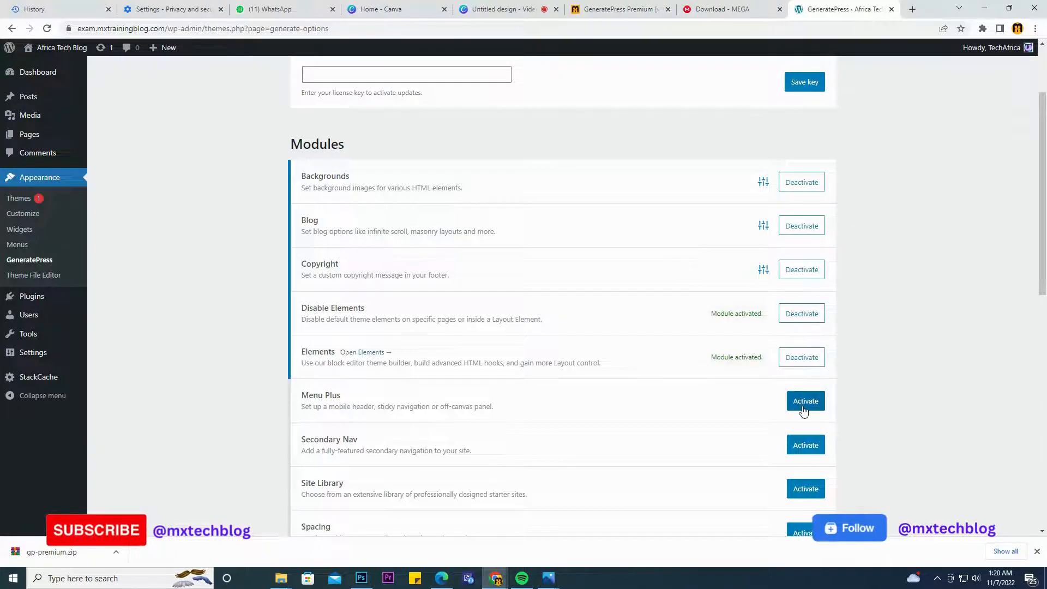
{"action": "left_click", "coordinate": [802, 443]}
{"action": "left_click", "coordinate": [807, 489]}
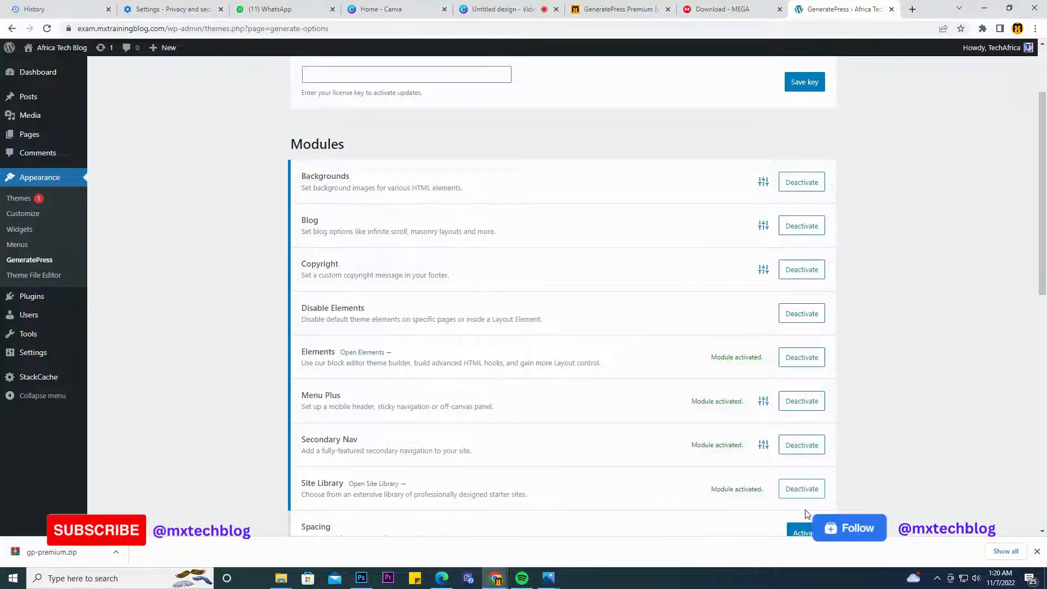
{"action": "left_click", "coordinate": [813, 537]}
{"action": "scroll", "coordinate": [715, 382], "scroll_direction": "down", "scroll_amount": 4}
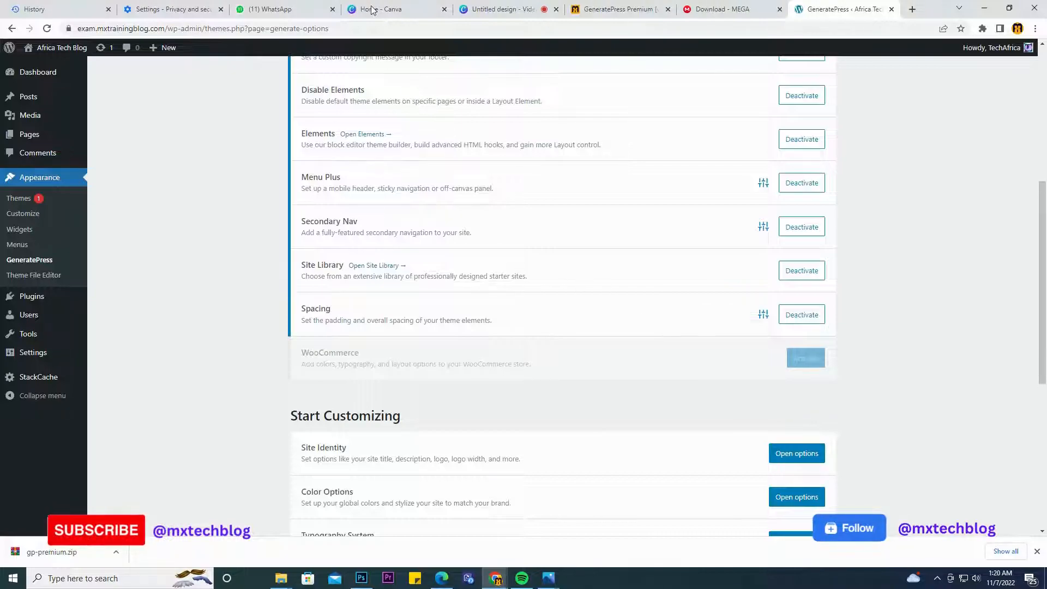
- Examine the changelogs, v2.2.0 Alpha section and download links in the GeneratePress Premium download article
{"action": "left_click", "coordinate": [616, 9]}
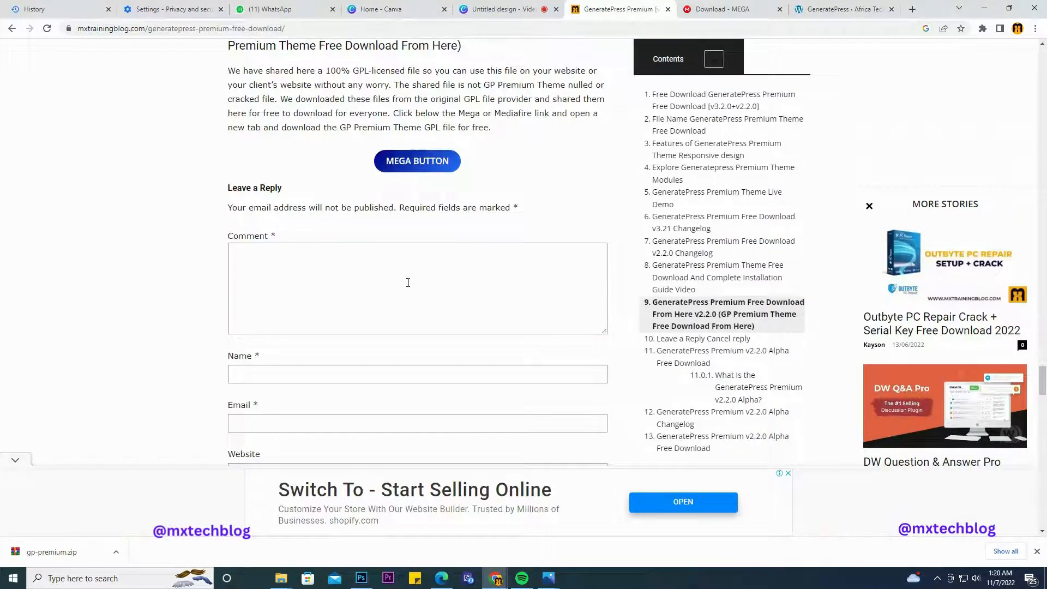
{"action": "scroll", "coordinate": [408, 282], "scroll_direction": "up", "scroll_amount": 9}
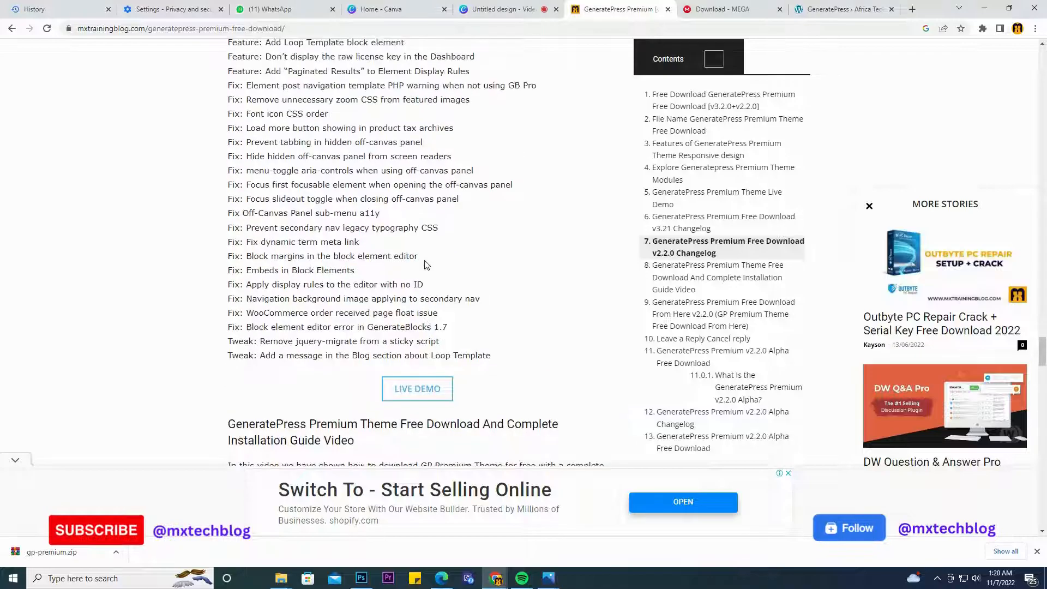
{"action": "scroll", "coordinate": [427, 264], "scroll_direction": "up", "scroll_amount": 15}
{"action": "scroll", "coordinate": [431, 264], "scroll_direction": "down", "scroll_amount": 6}
{"action": "scroll", "coordinate": [430, 264], "scroll_direction": "down", "scroll_amount": 20}
{"action": "scroll", "coordinate": [431, 264], "scroll_direction": "down", "scroll_amount": 11}
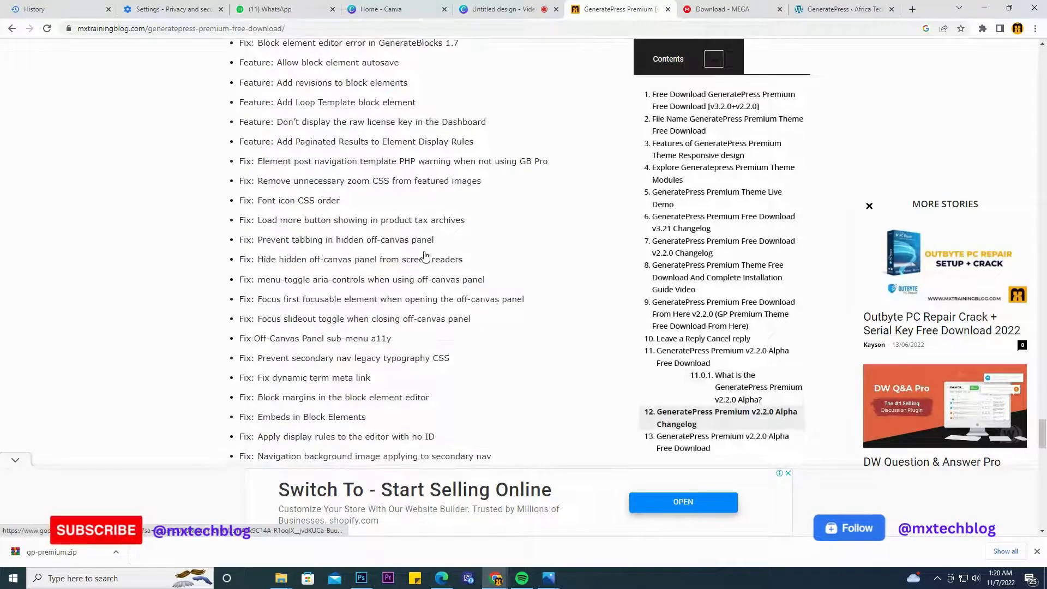
{"action": "scroll", "coordinate": [426, 255], "scroll_direction": "down", "scroll_amount": 9}
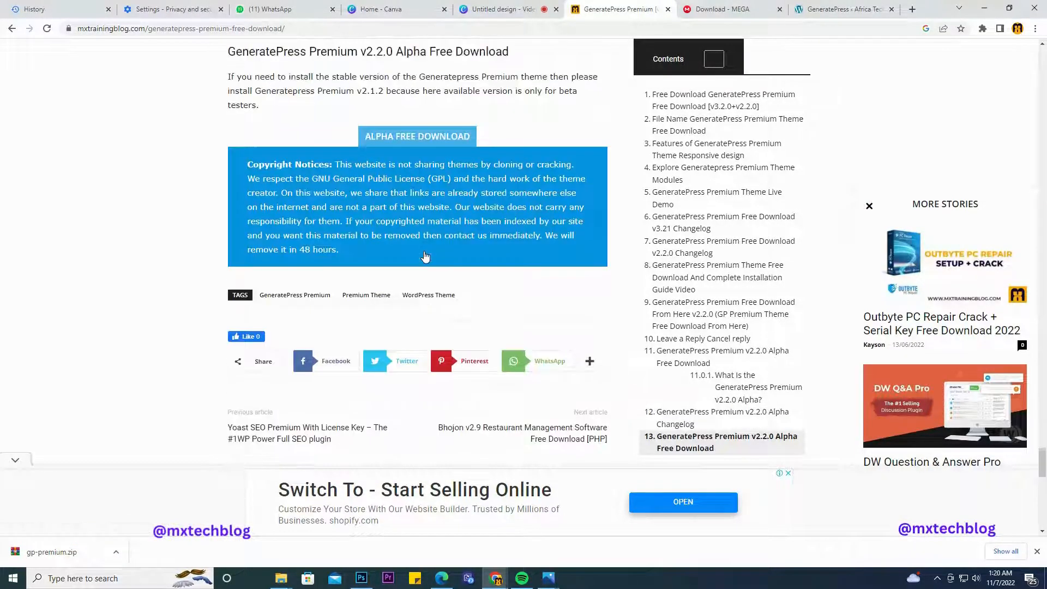
{"action": "scroll", "coordinate": [351, 149], "scroll_direction": "up", "scroll_amount": 2}
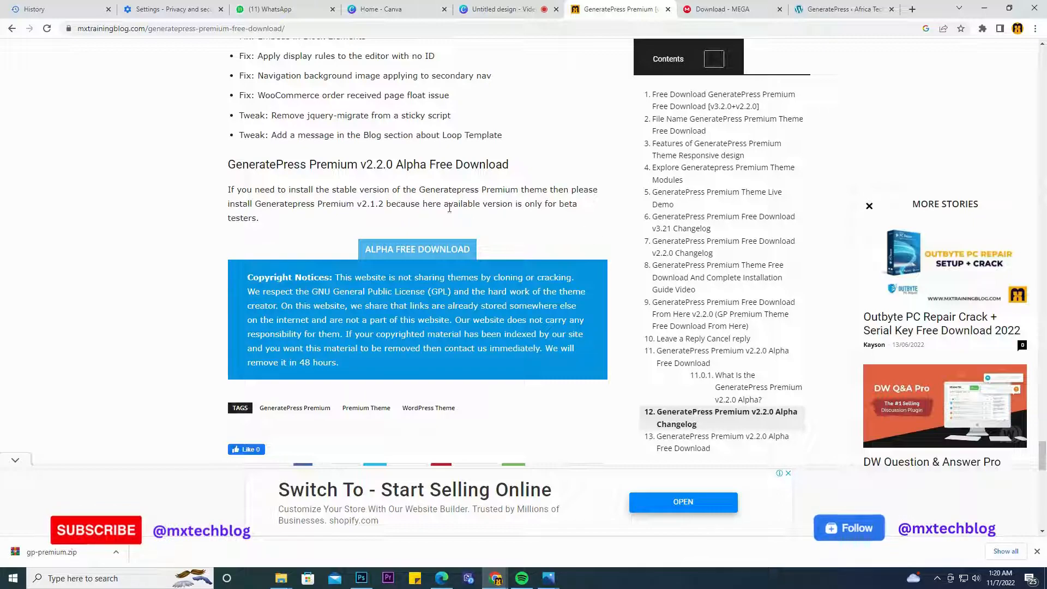
{"action": "scroll", "coordinate": [474, 210], "scroll_direction": "up", "scroll_amount": 15}
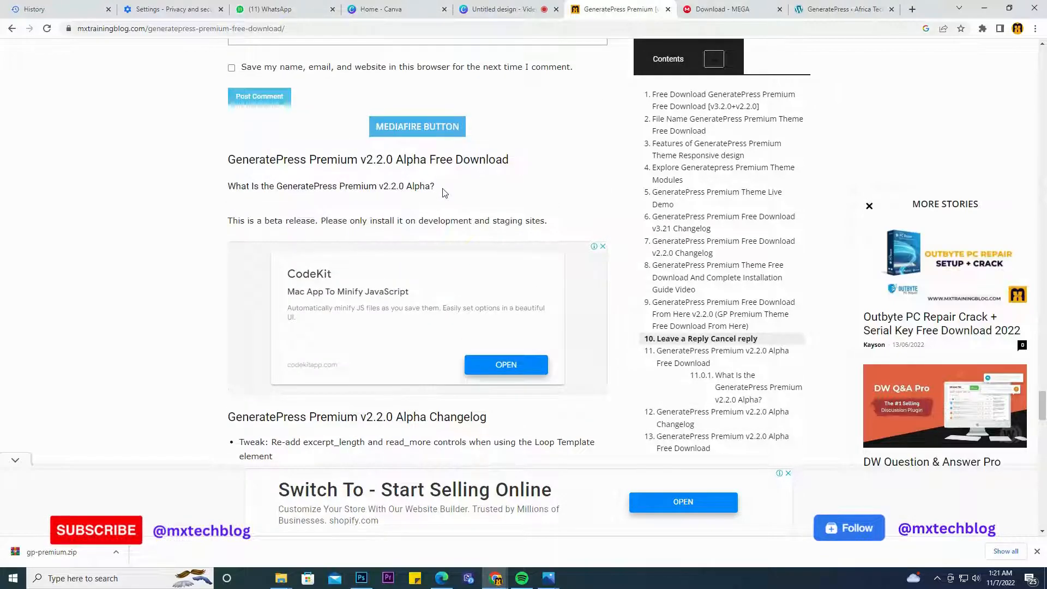
{"action": "scroll", "coordinate": [444, 192], "scroll_direction": "up", "scroll_amount": 12}
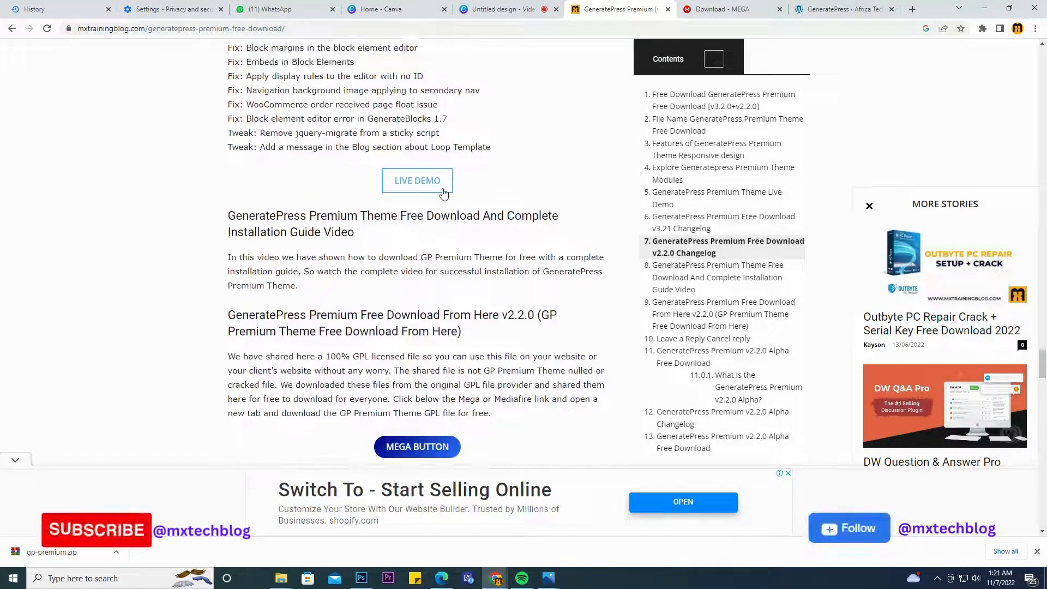
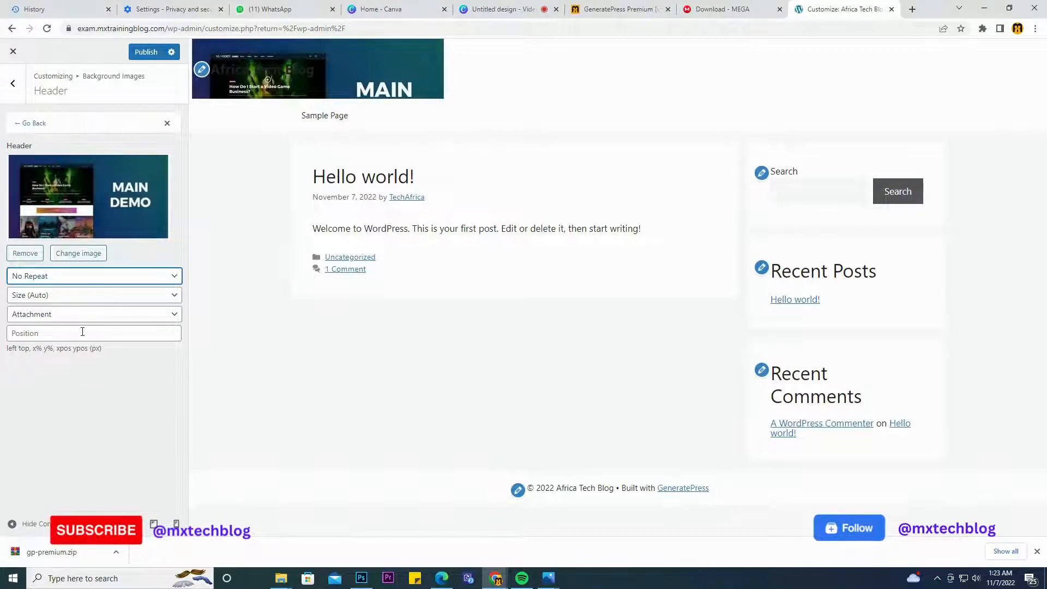
- Set the header background image to Repeat x and return to the list of Layout sections
{"action": "left_click", "coordinate": [62, 281]}
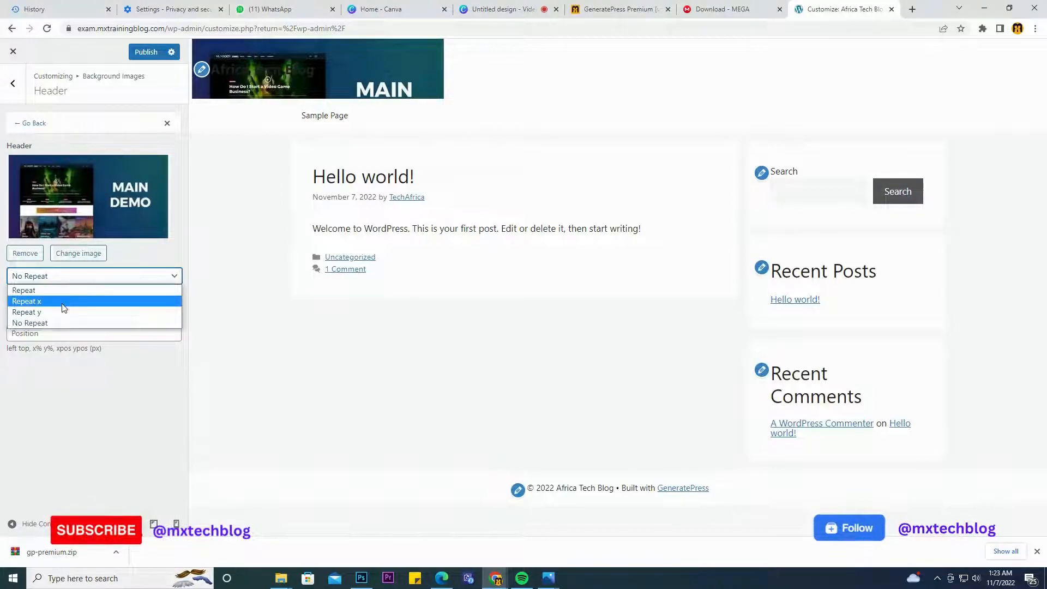
{"action": "left_click", "coordinate": [61, 301]}
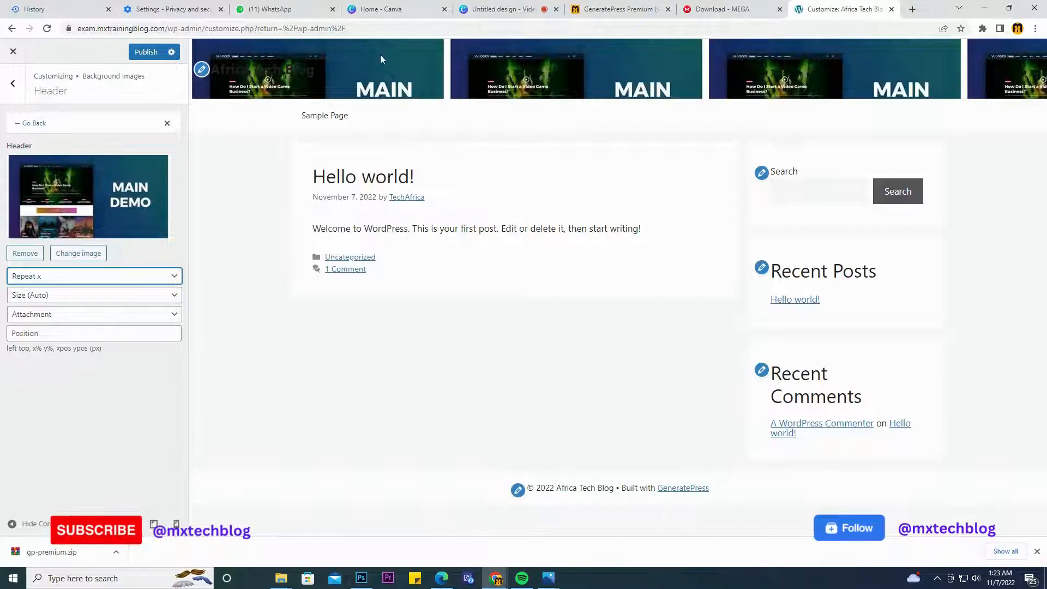
{"action": "left_click", "coordinate": [17, 124]}
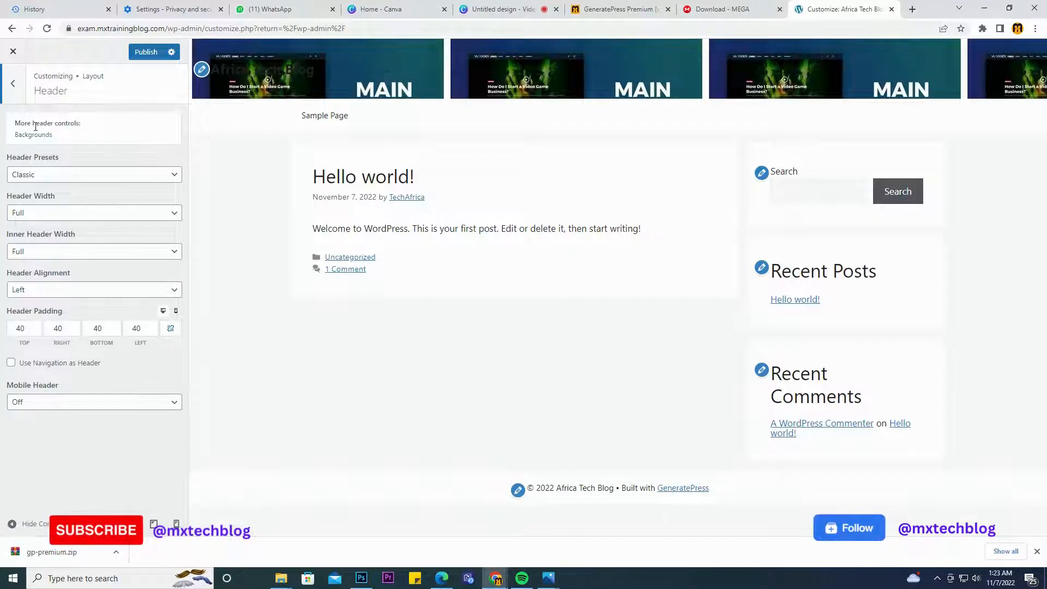
{"action": "left_click", "coordinate": [20, 87]}
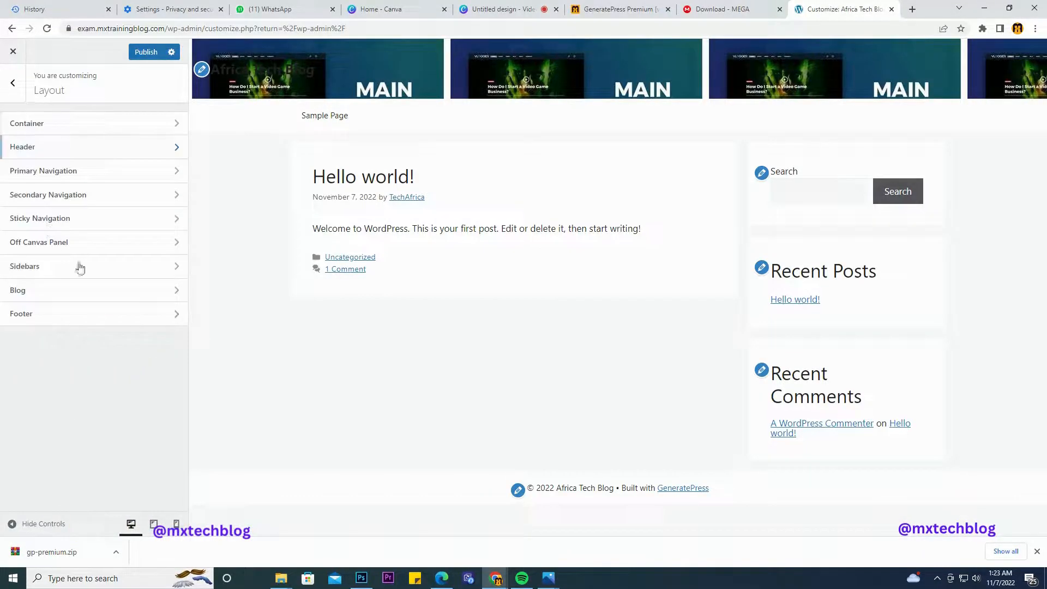
- Examine the Primary Navigation and Secondary Navigation layout settings, returning to the Layout sections after each
{"action": "left_click", "coordinate": [46, 176]}
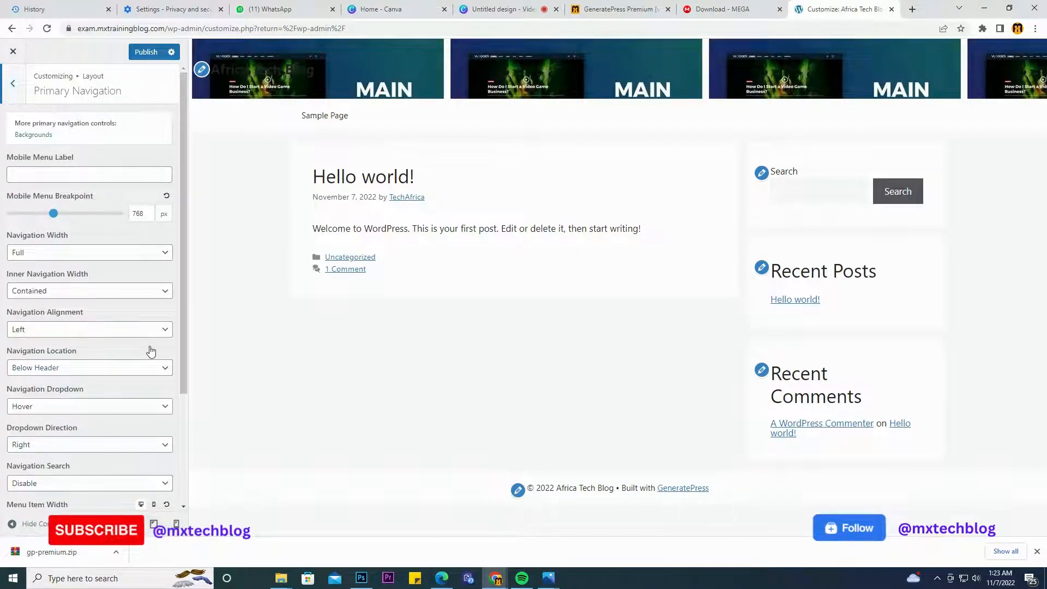
{"action": "scroll", "coordinate": [96, 409], "scroll_direction": "down", "scroll_amount": 3}
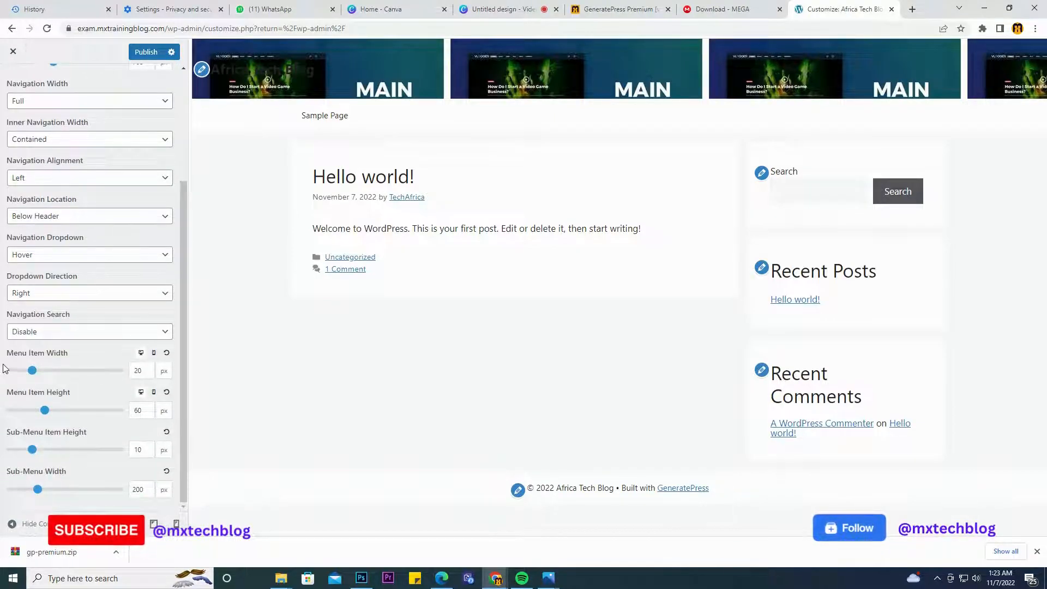
{"action": "scroll", "coordinate": [3, 369], "scroll_direction": "up", "scroll_amount": 5}
{"action": "left_click", "coordinate": [15, 84]}
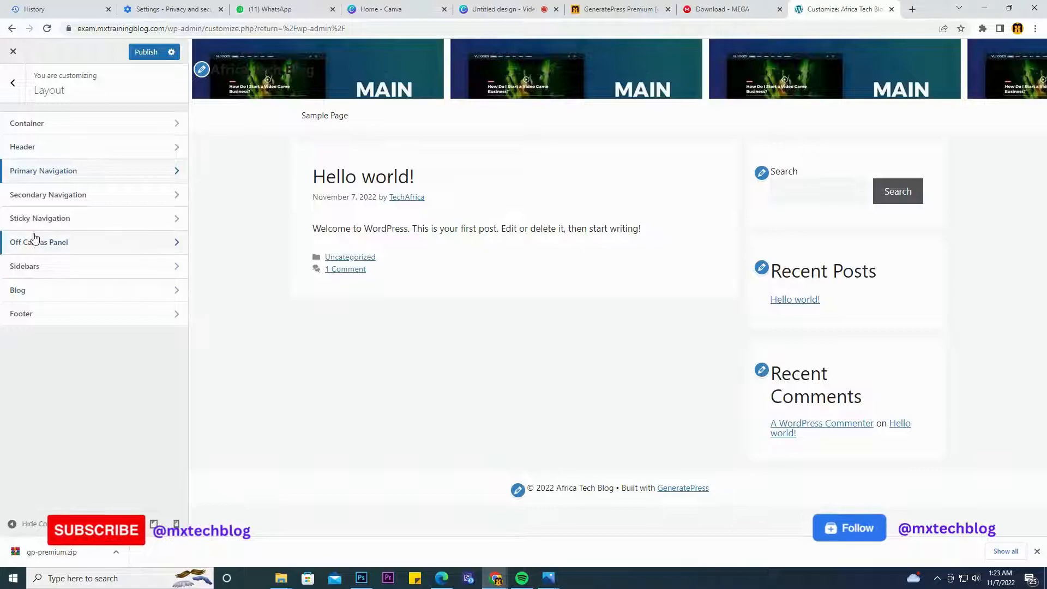
{"action": "left_click", "coordinate": [56, 196]}
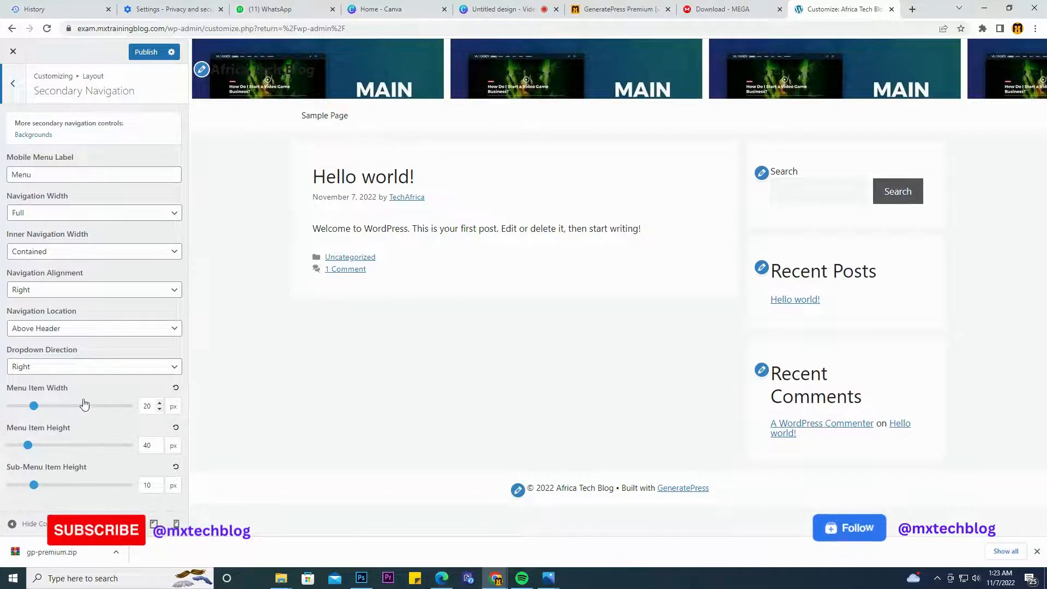
{"action": "left_click", "coordinate": [12, 97]}
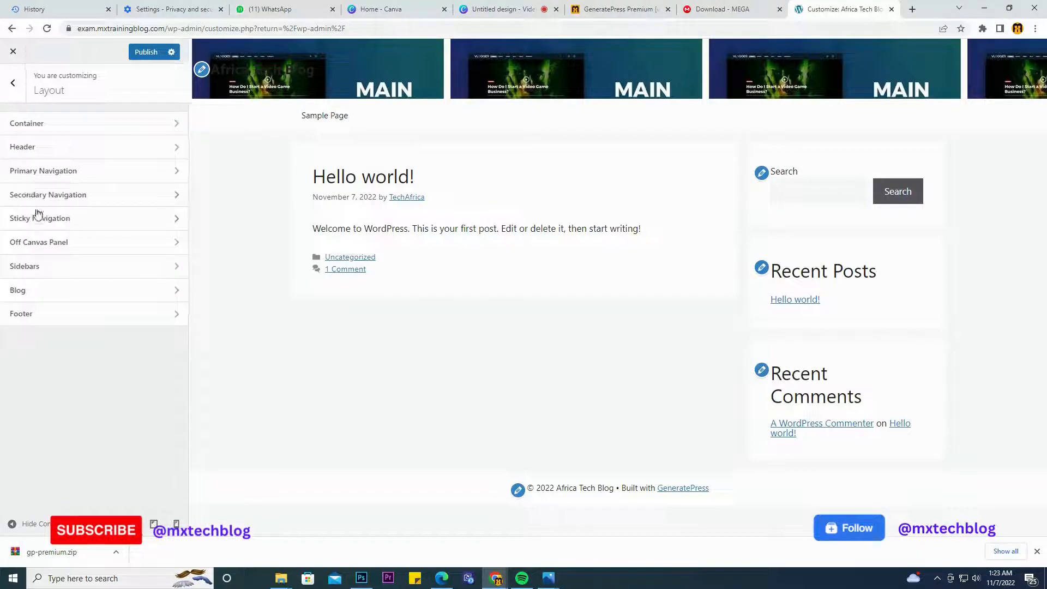
- Examine the Sidebars layout settings and the Blog content settings for archives and single posts
{"action": "left_click", "coordinate": [48, 263]}
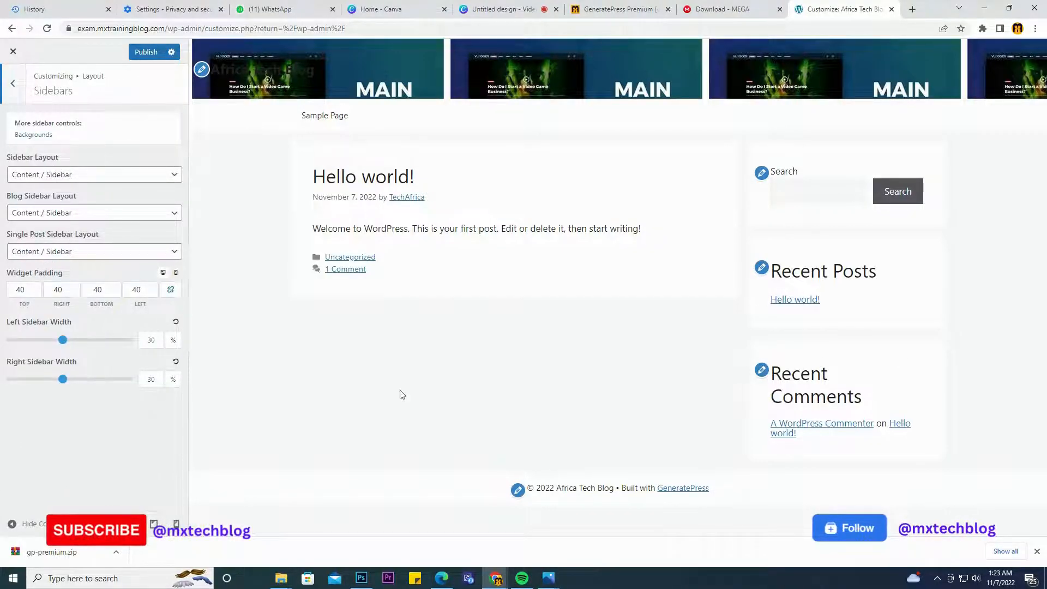
{"action": "left_click", "coordinate": [18, 89]}
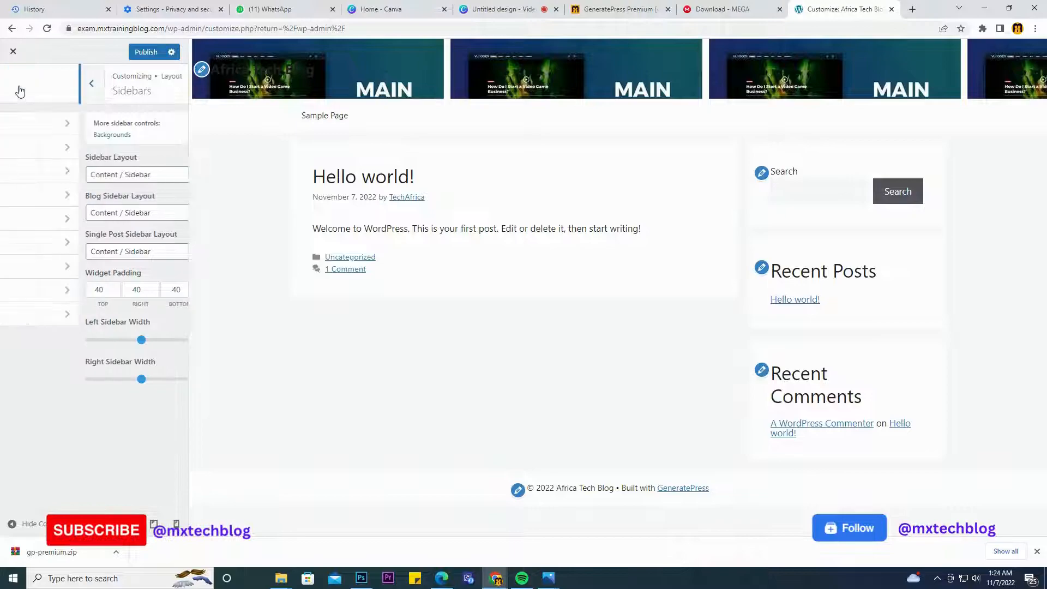
{"action": "left_click", "coordinate": [48, 295]}
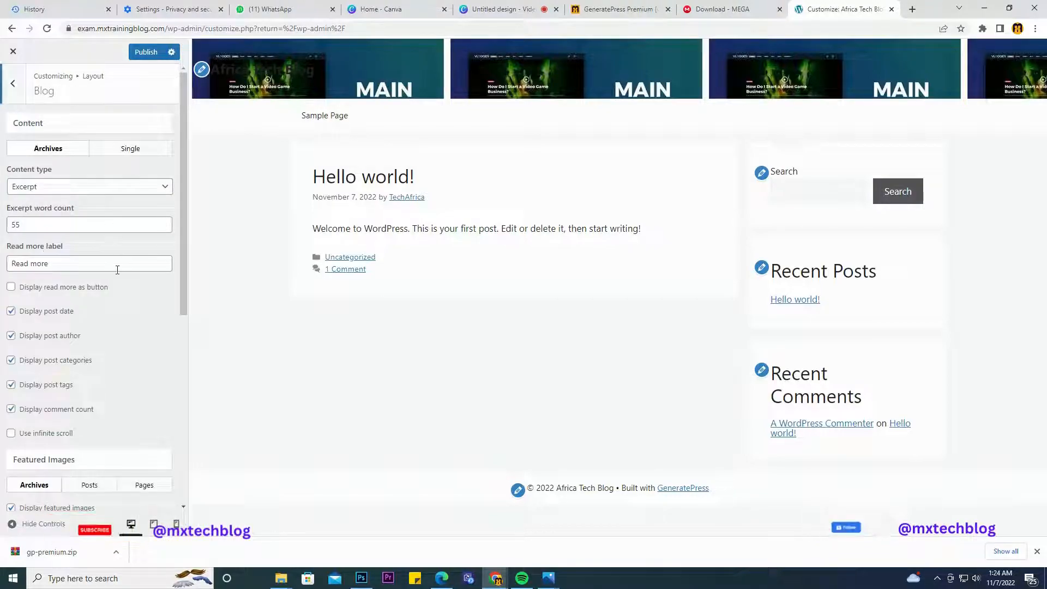
{"action": "left_click", "coordinate": [129, 150]}
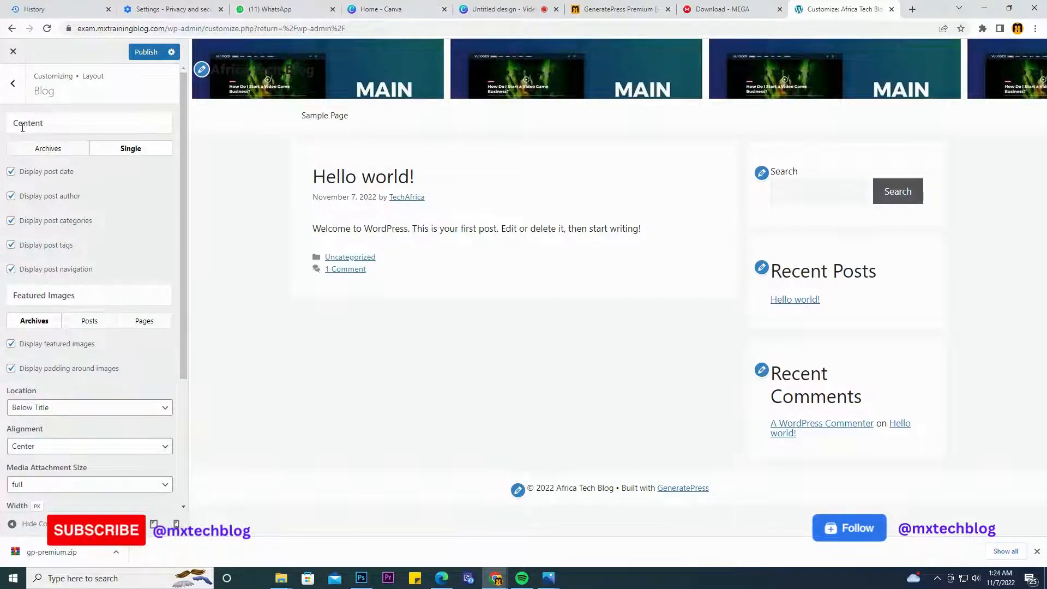
{"action": "left_click", "coordinate": [13, 83]}
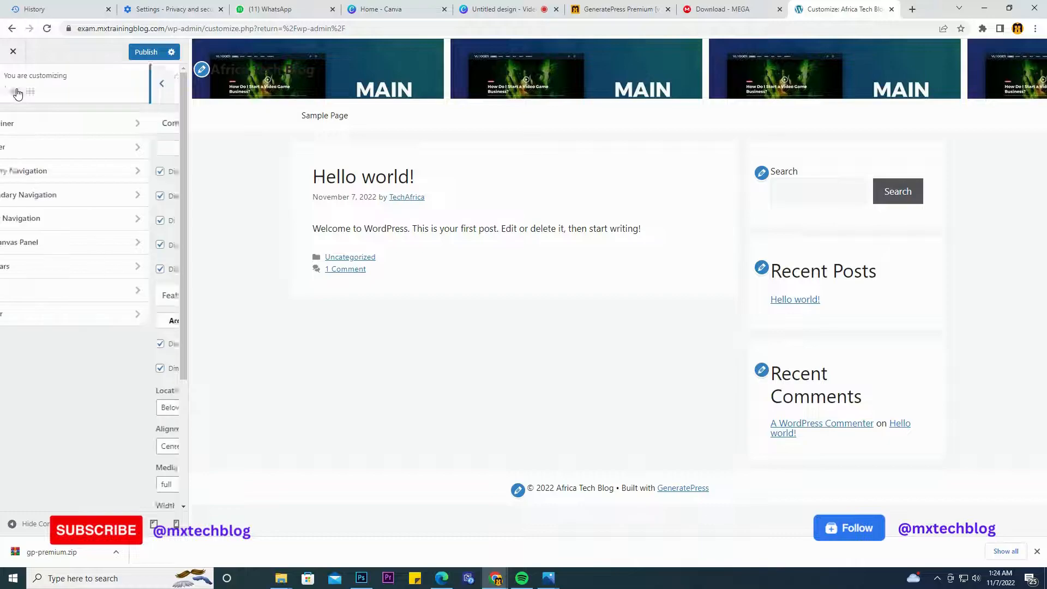
- Examine the Footer layout settings, including the copyright text field, and return to the Layout sections
{"action": "left_click", "coordinate": [33, 319]}
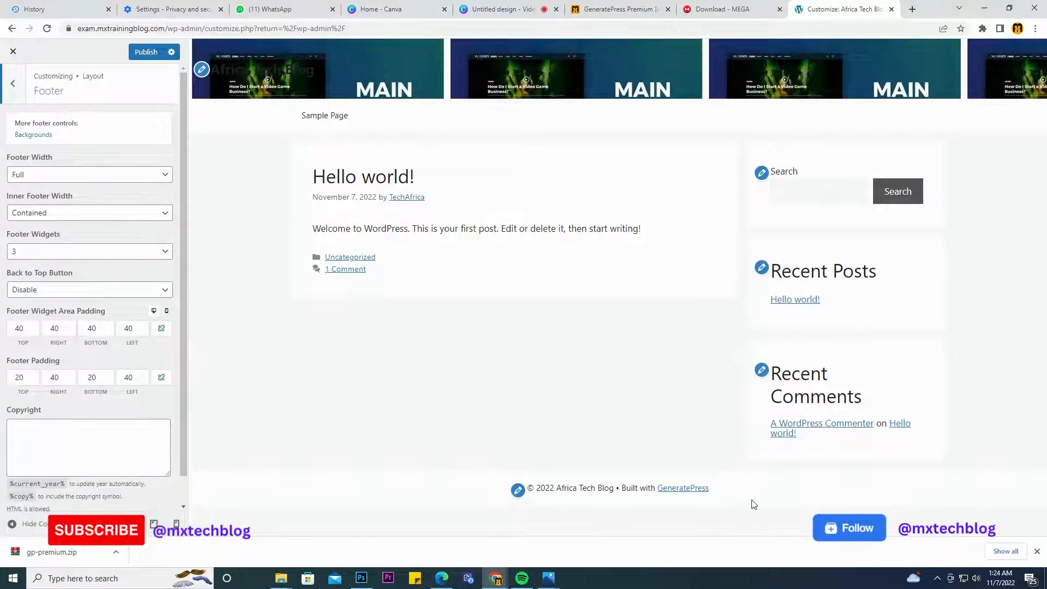
{"action": "left_click", "coordinate": [50, 435]}
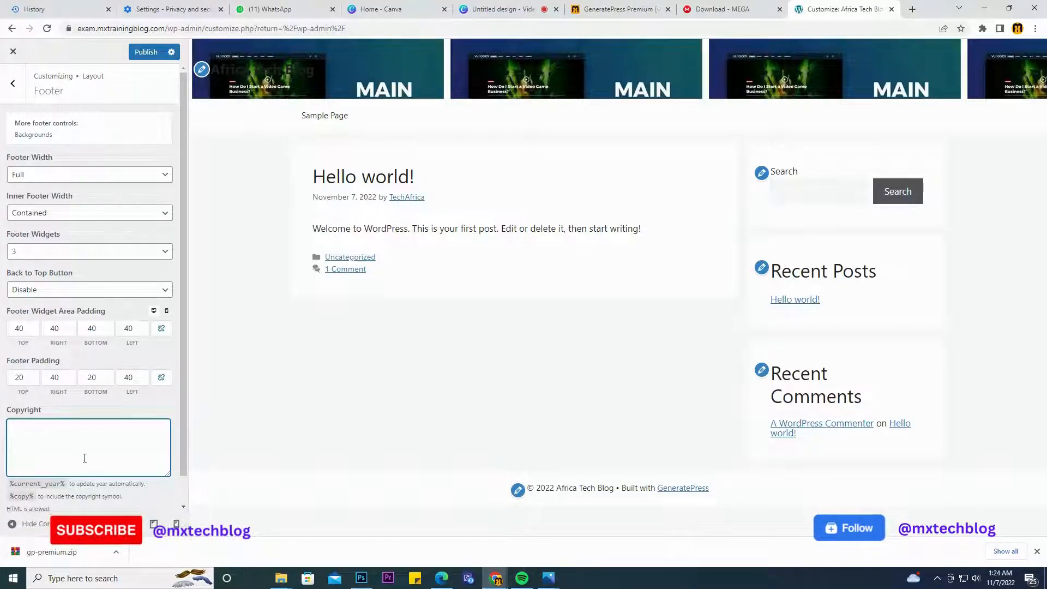
{"action": "scroll", "coordinate": [106, 434], "scroll_direction": "down", "scroll_amount": 1}
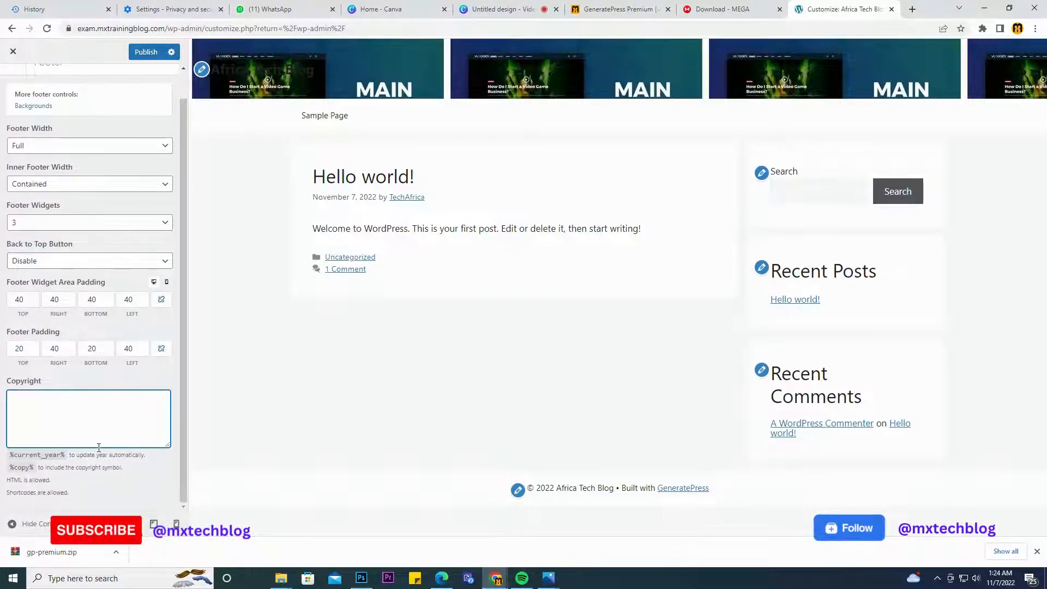
{"action": "scroll", "coordinate": [91, 441], "scroll_direction": "up", "scroll_amount": 1}
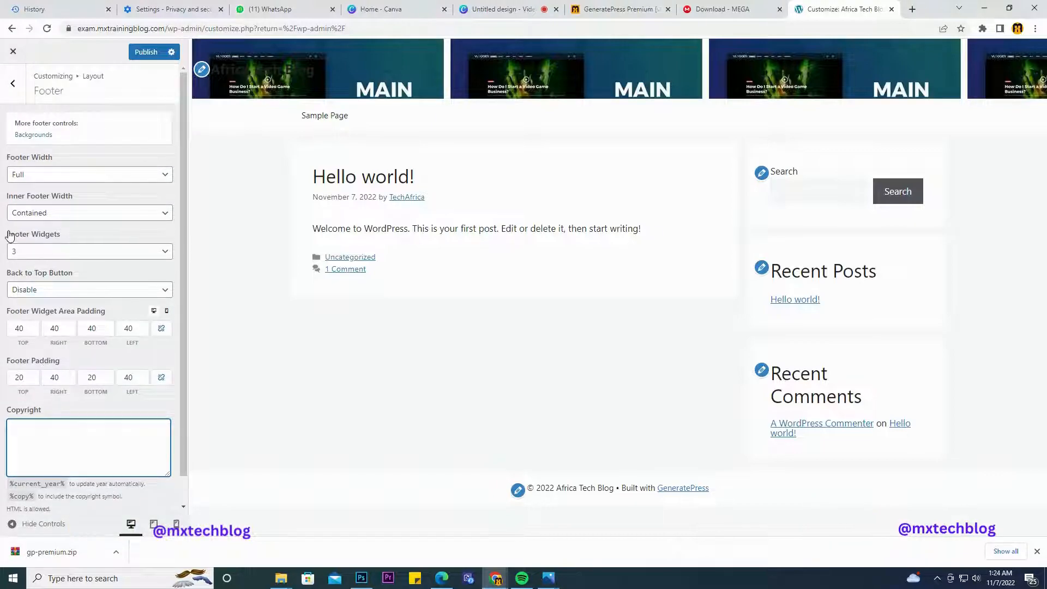
{"action": "left_click", "coordinate": [14, 83]}
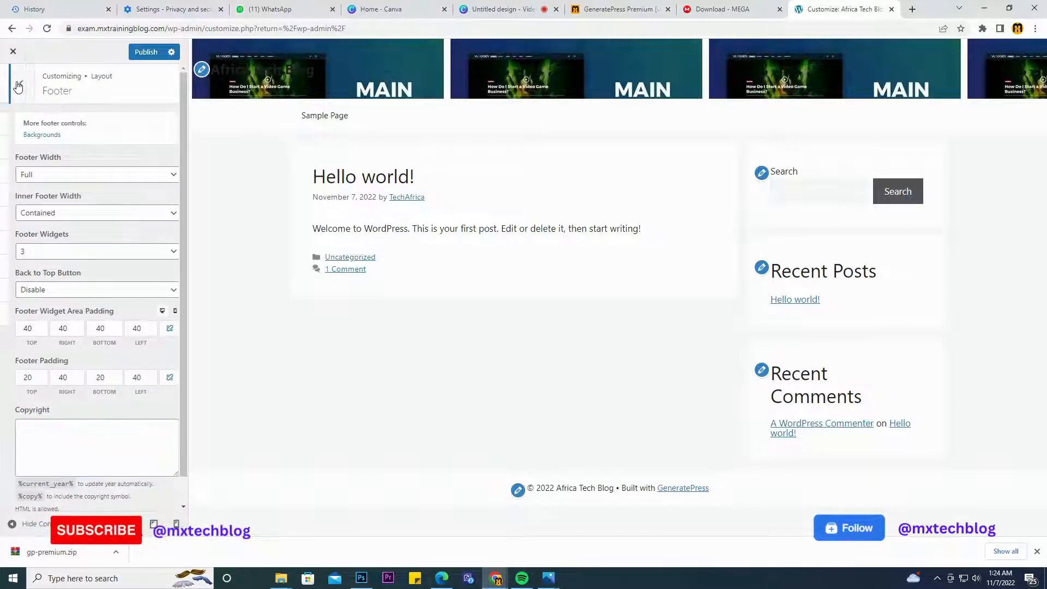
- Examine the Sidebars layout settings and the available sidebar layout choices, and return to the main customization sections
{"action": "left_click", "coordinate": [48, 267]}
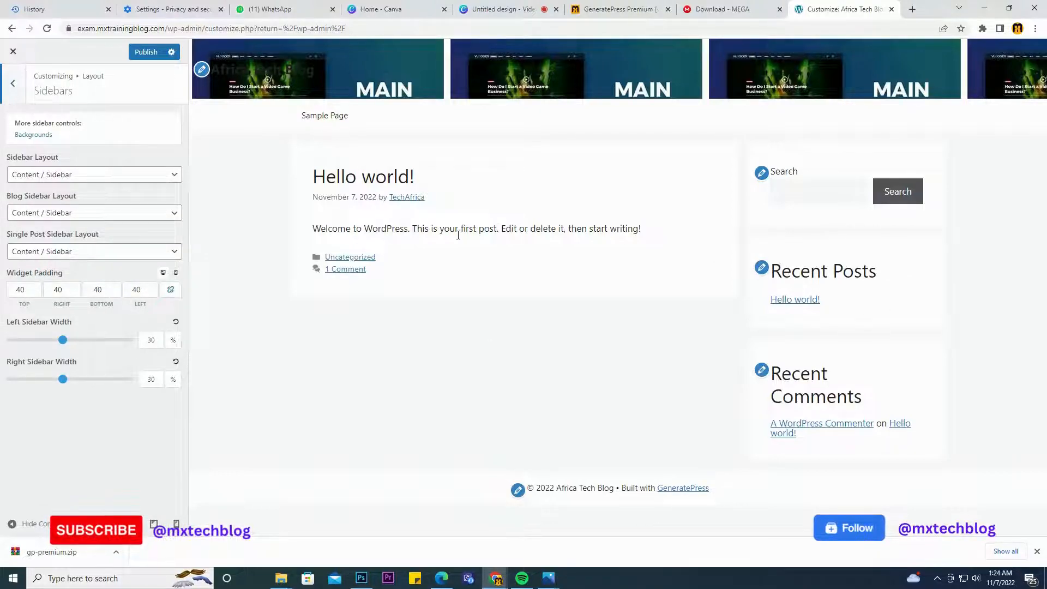
{"action": "left_click", "coordinate": [65, 177]}
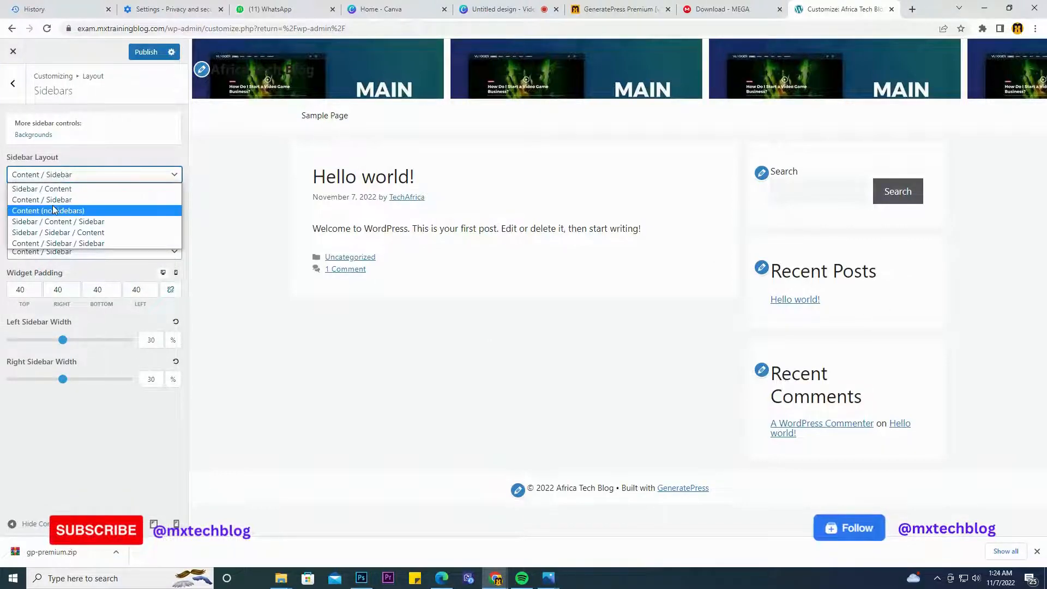
{"action": "left_click", "coordinate": [22, 119]}
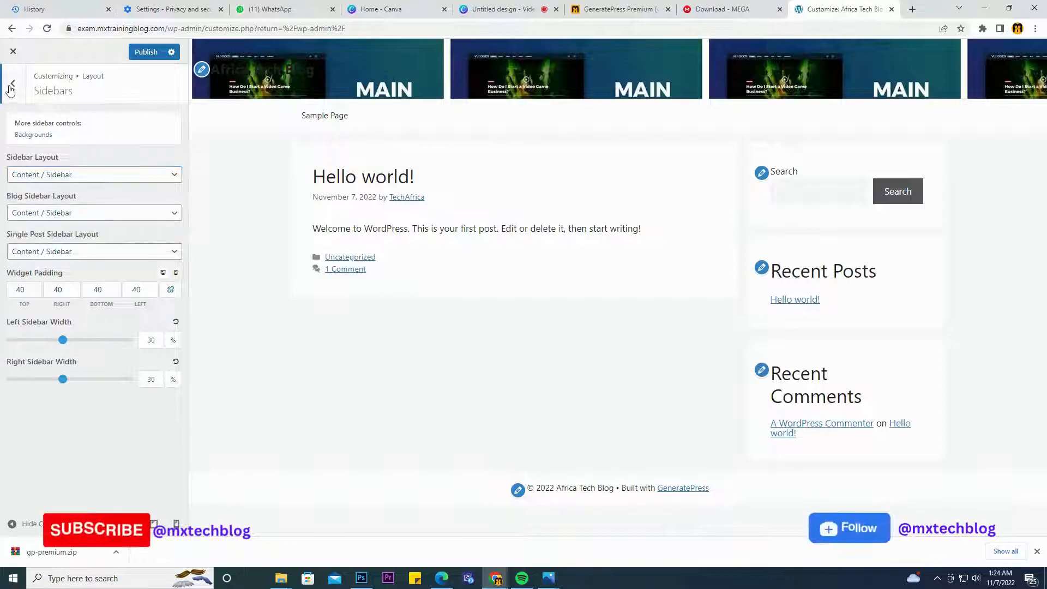
{"action": "left_click", "coordinate": [12, 83]}
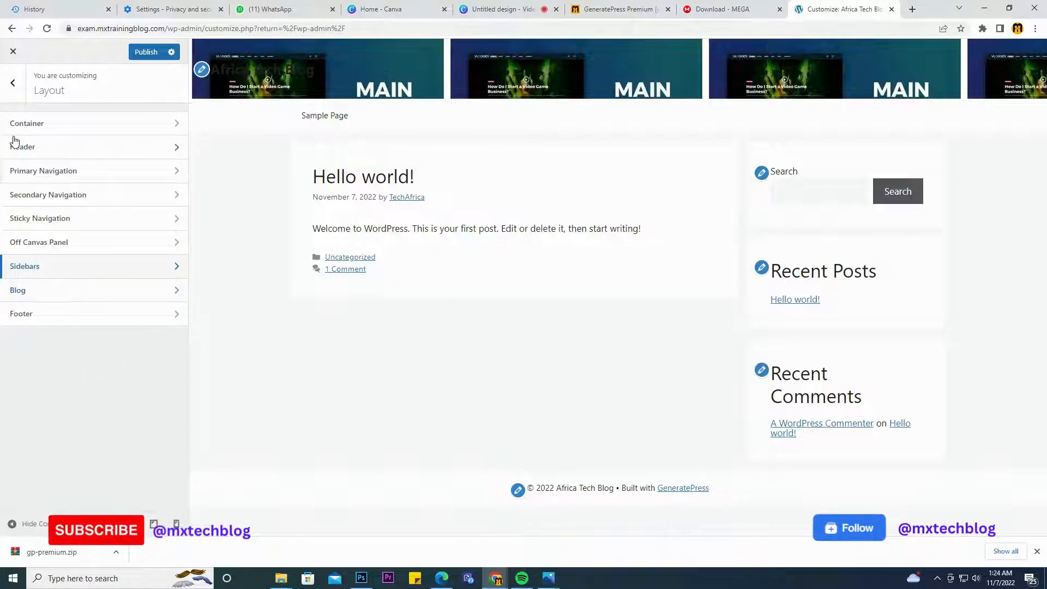
{"action": "left_click", "coordinate": [13, 84]}
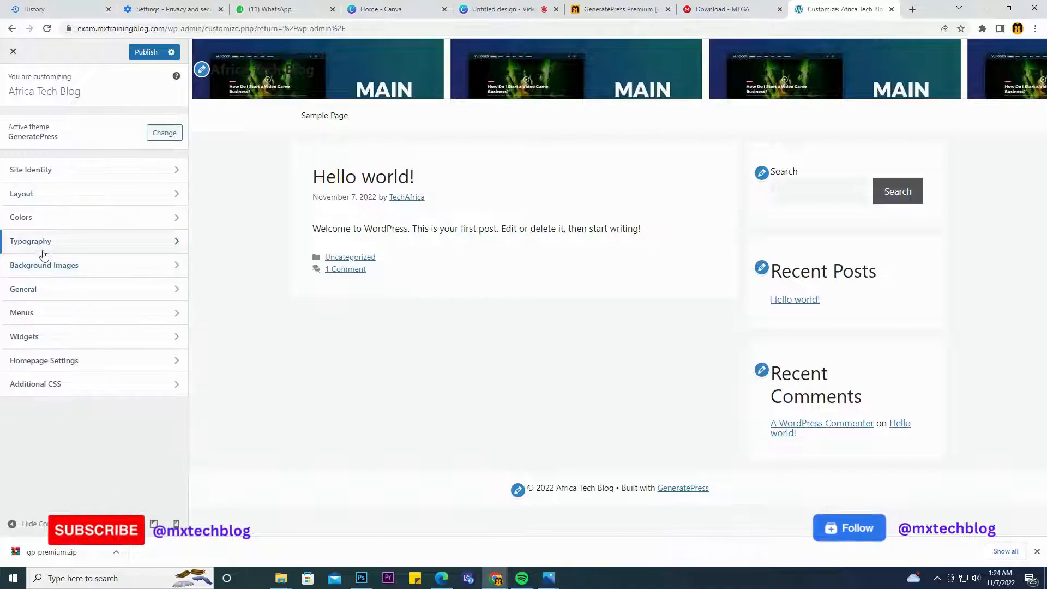
- Examine the Typography and Background Images sections, returning to the main customization sections after each
{"action": "left_click", "coordinate": [43, 248]}
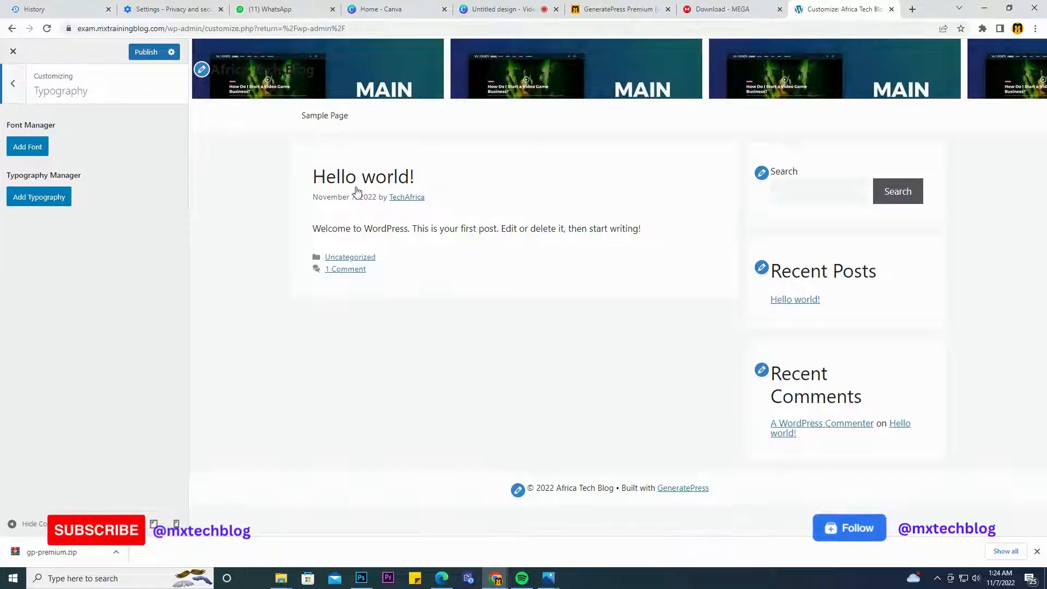
{"action": "left_click", "coordinate": [13, 85]}
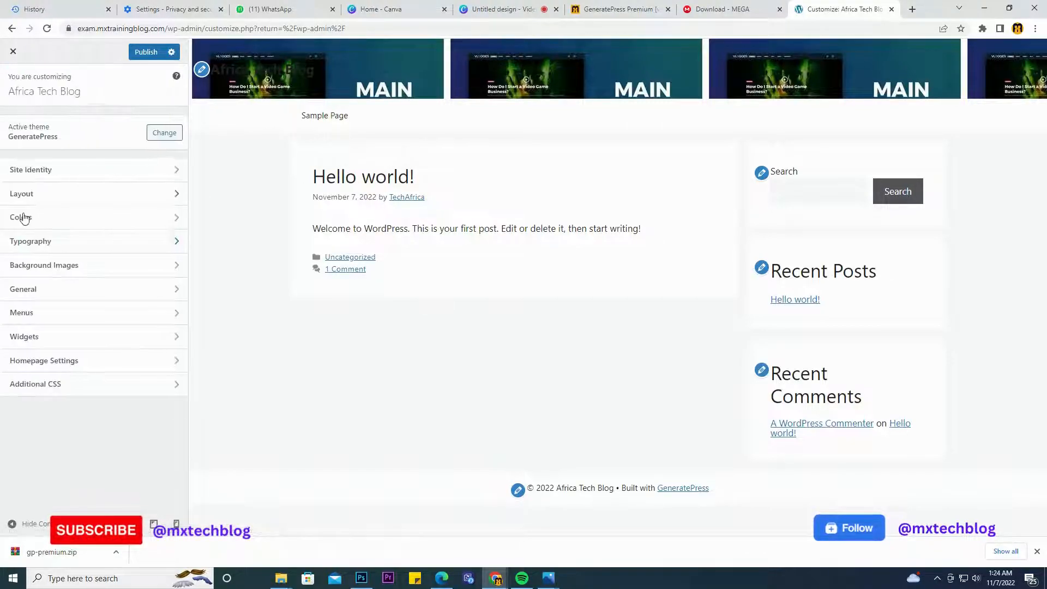
{"action": "left_click", "coordinate": [47, 268]}
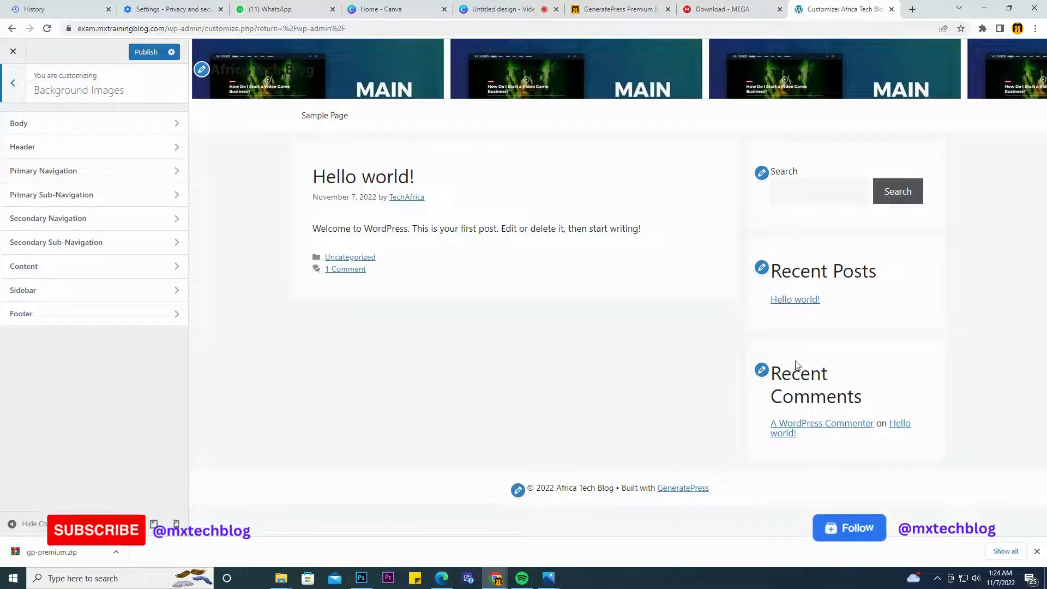
{"action": "left_click", "coordinate": [20, 84]}
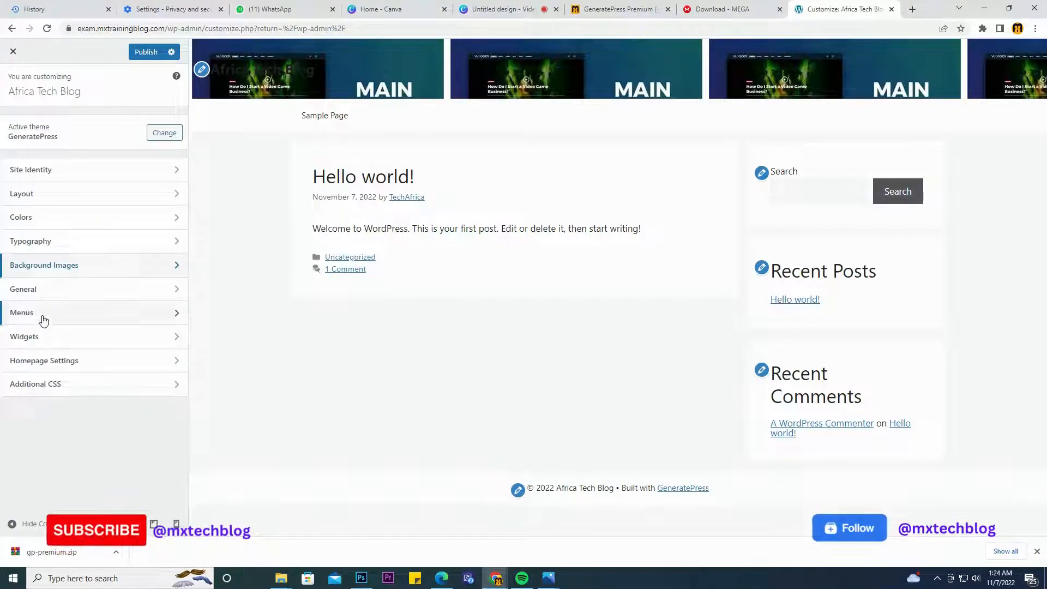
- Create a menu named Main Menu in the Primary Menu location and add the Home link to it
{"action": "left_click", "coordinate": [41, 314]}
{"action": "left_click", "coordinate": [137, 221]}
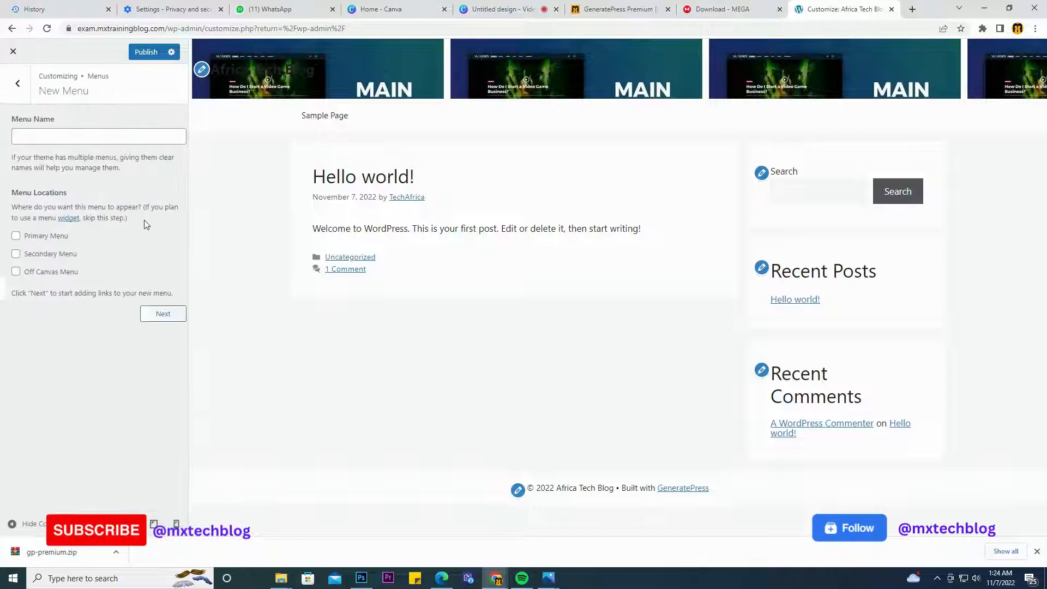
{"action": "left_click", "coordinate": [90, 139]}
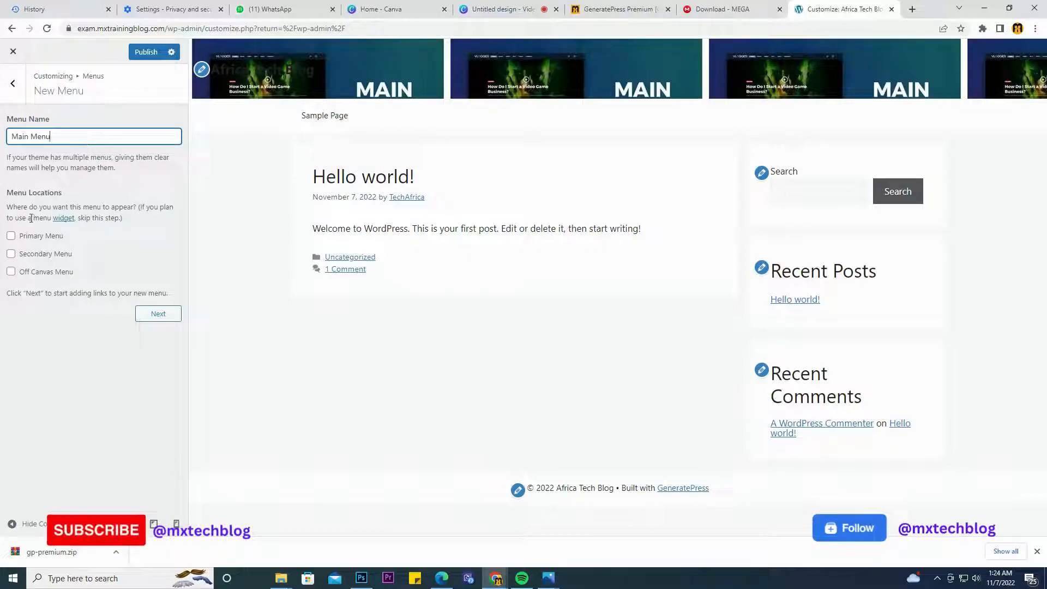
{"action": "left_click", "coordinate": [11, 235]}
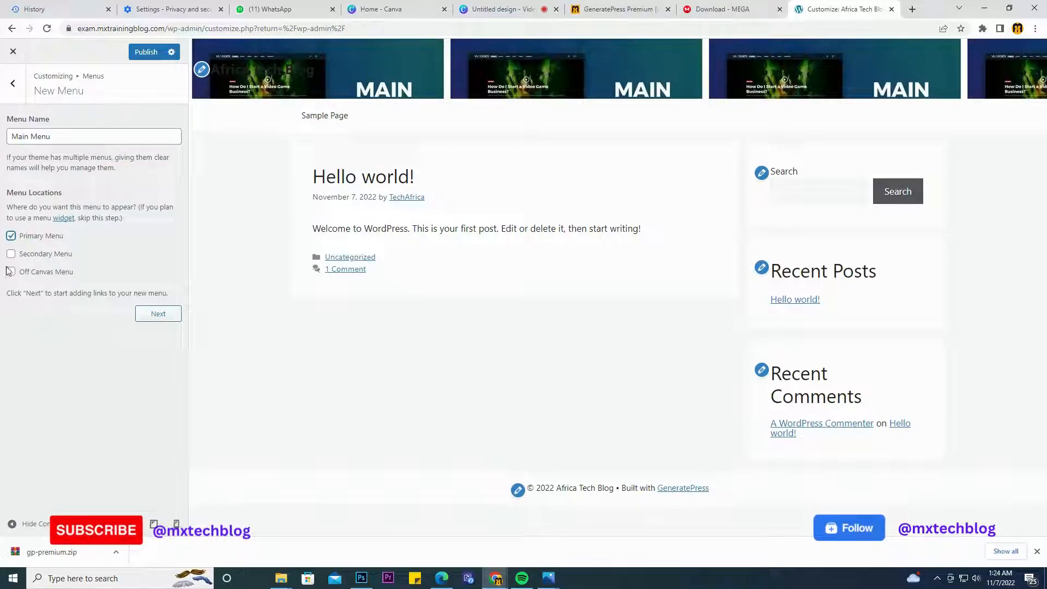
{"action": "left_click", "coordinate": [162, 318]}
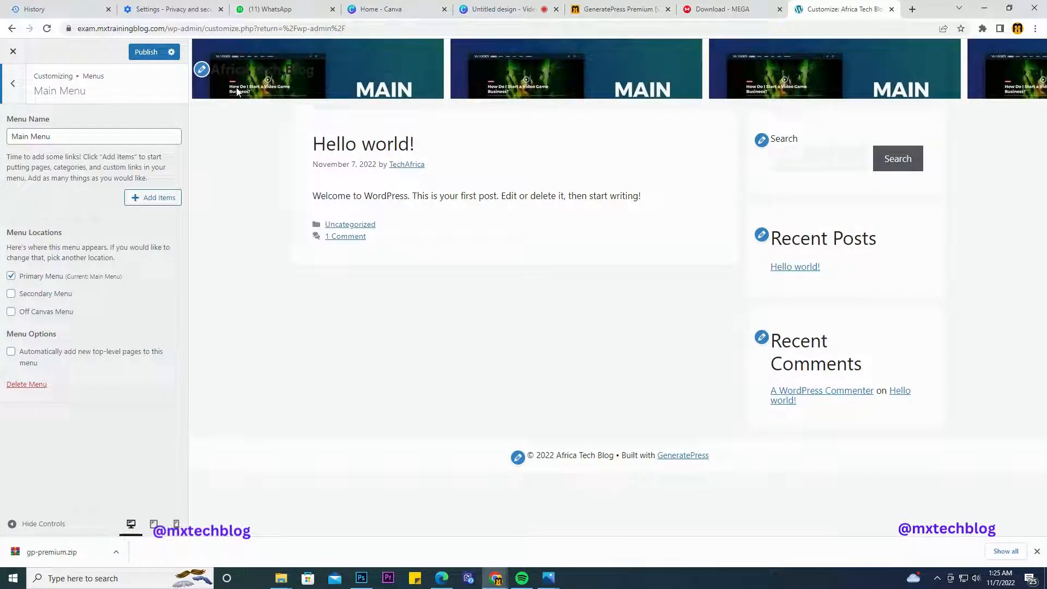
{"action": "left_click", "coordinate": [140, 202]}
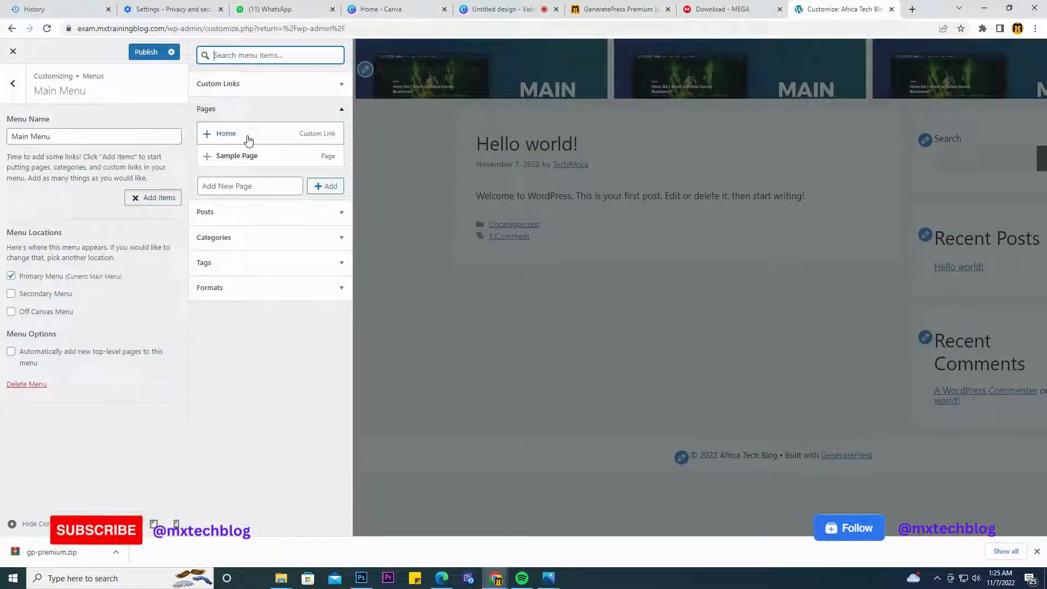
{"action": "left_click", "coordinate": [248, 141]}
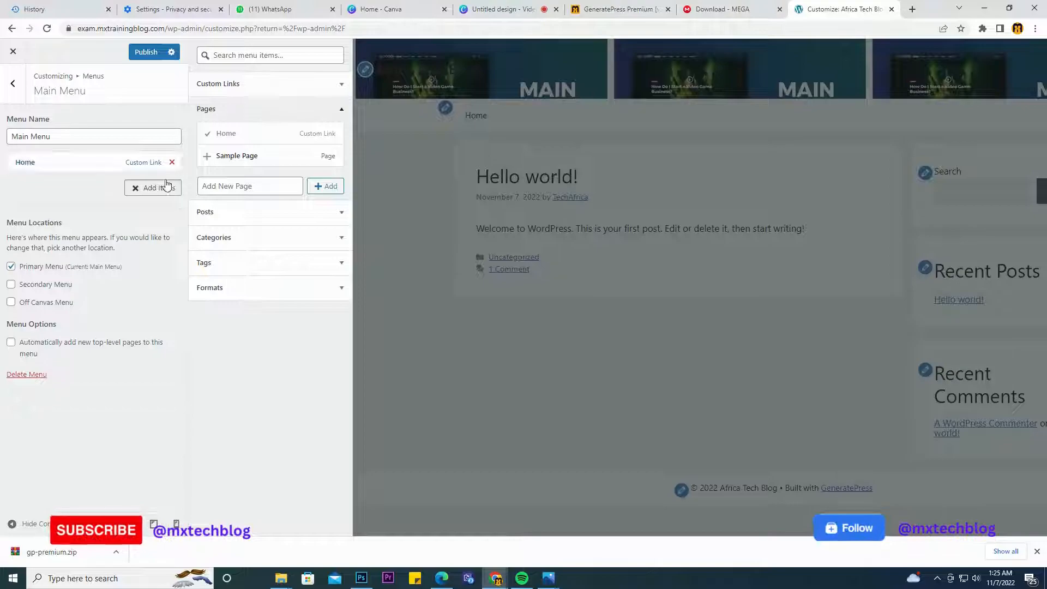
{"action": "left_click", "coordinate": [230, 188]}
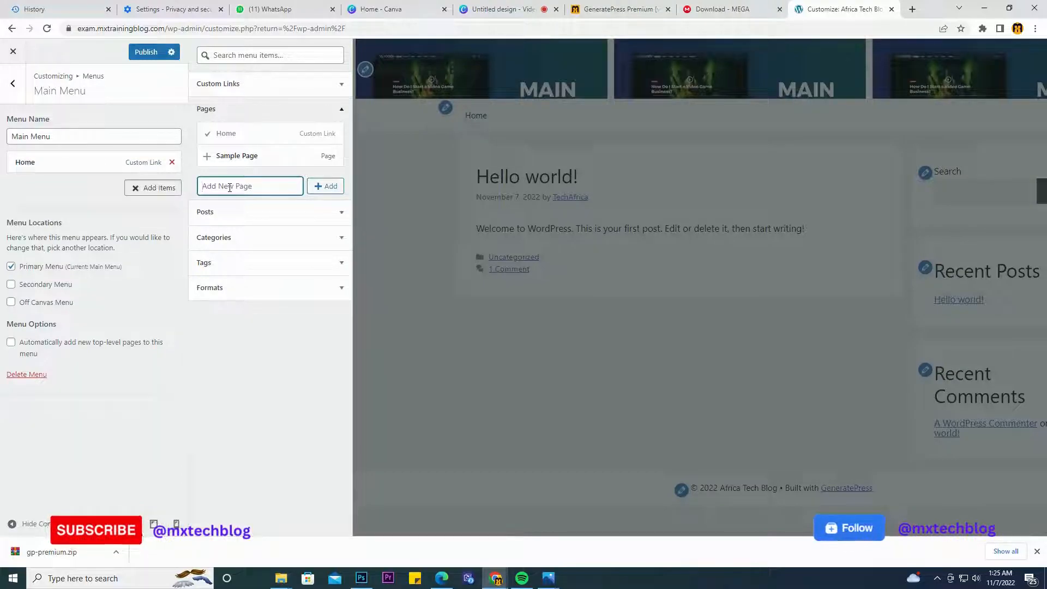
{"action": "type", "text": "E"}
{"action": "key", "text": "BackSpace"}
{"action": "key", "text": "BackSpace"}
- Add the Uncategorized category to Main Menu twice
{"action": "left_click", "coordinate": [276, 239]}
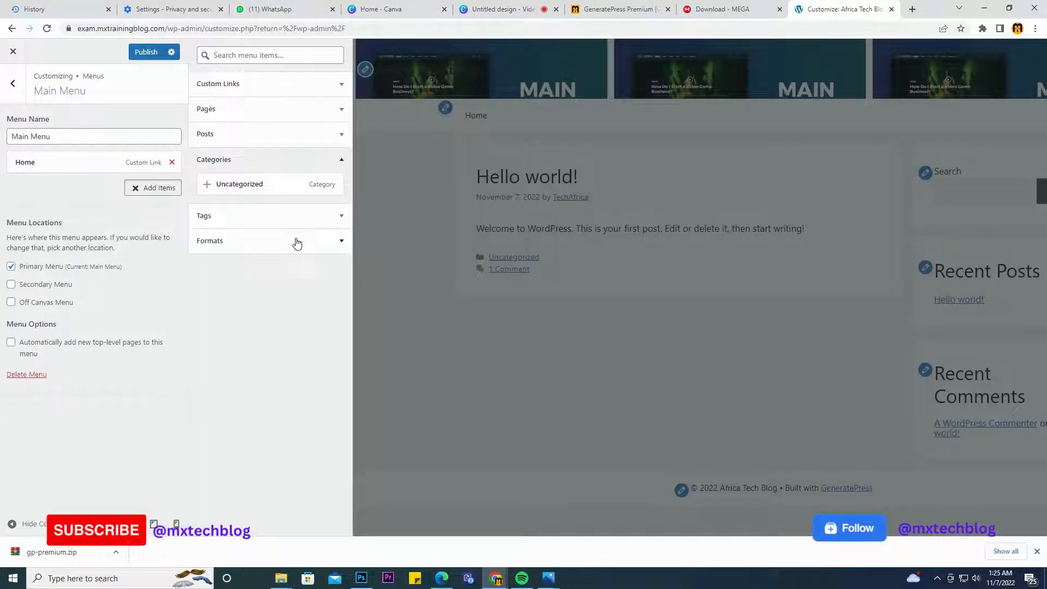
{"action": "left_click", "coordinate": [221, 188]}
{"action": "left_click", "coordinate": [224, 188]}
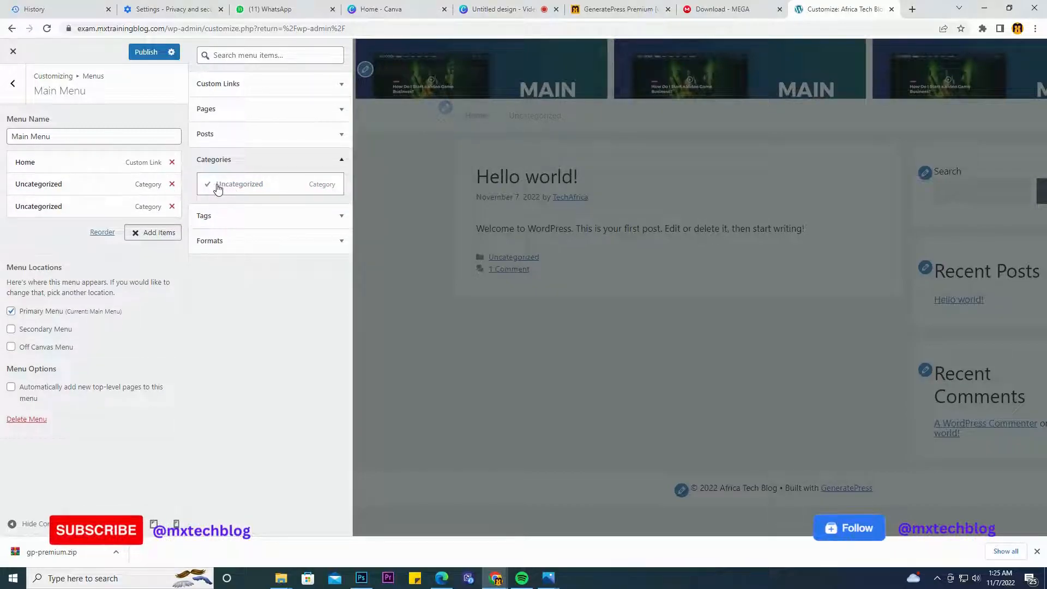
- Set the navigation label of the first Uncategorized menu item to Entertainments
{"action": "left_click", "coordinate": [145, 186]}
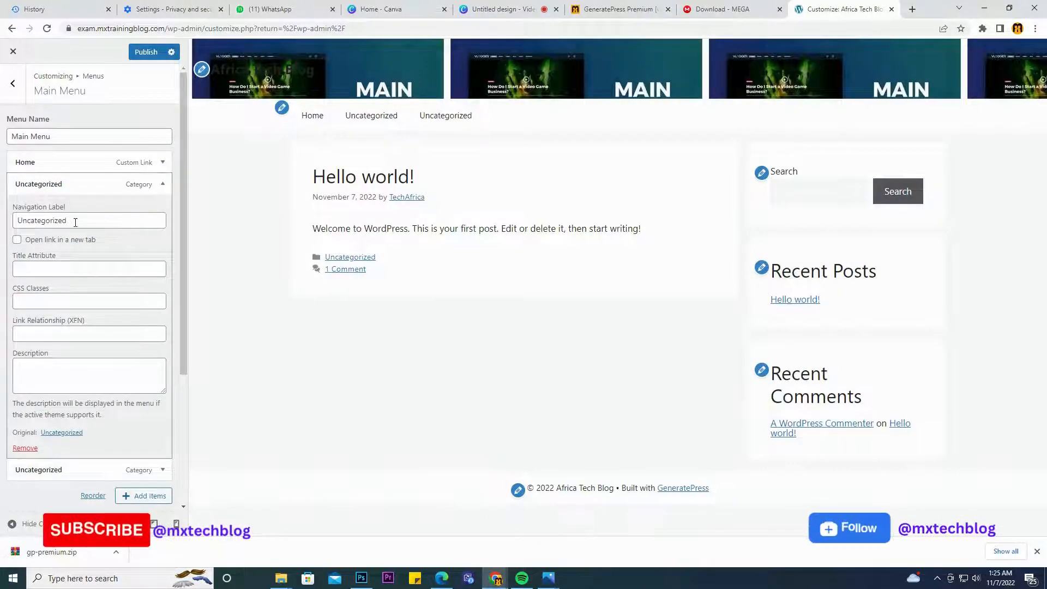
{"action": "left_click_drag", "start_coordinate": [75, 223], "coordinate": [19, 220]}
{"action": "type", "text": "Entertainm"}
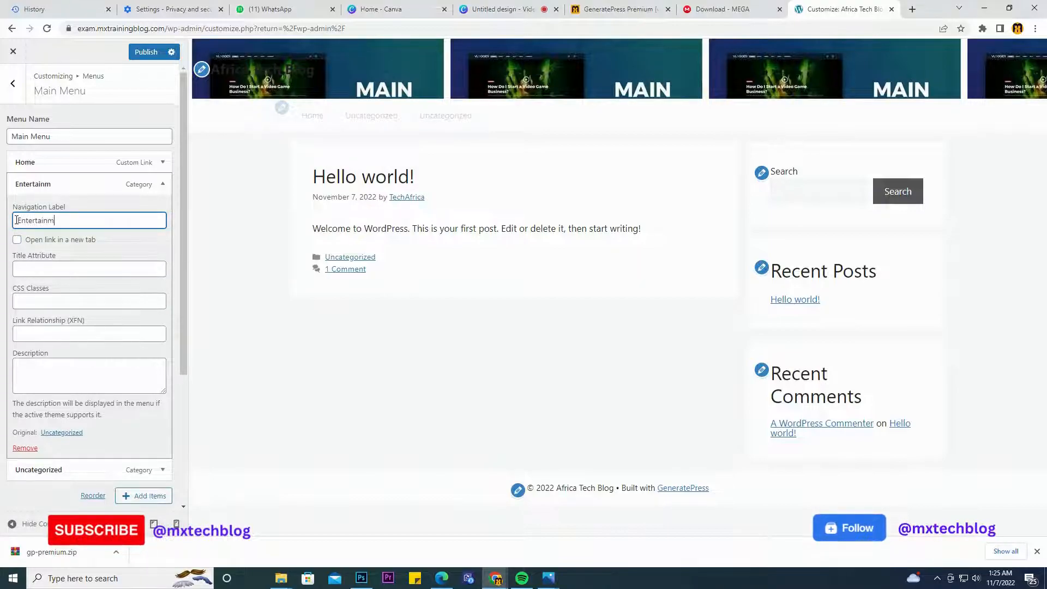
{"action": "type", "text": "ents"}
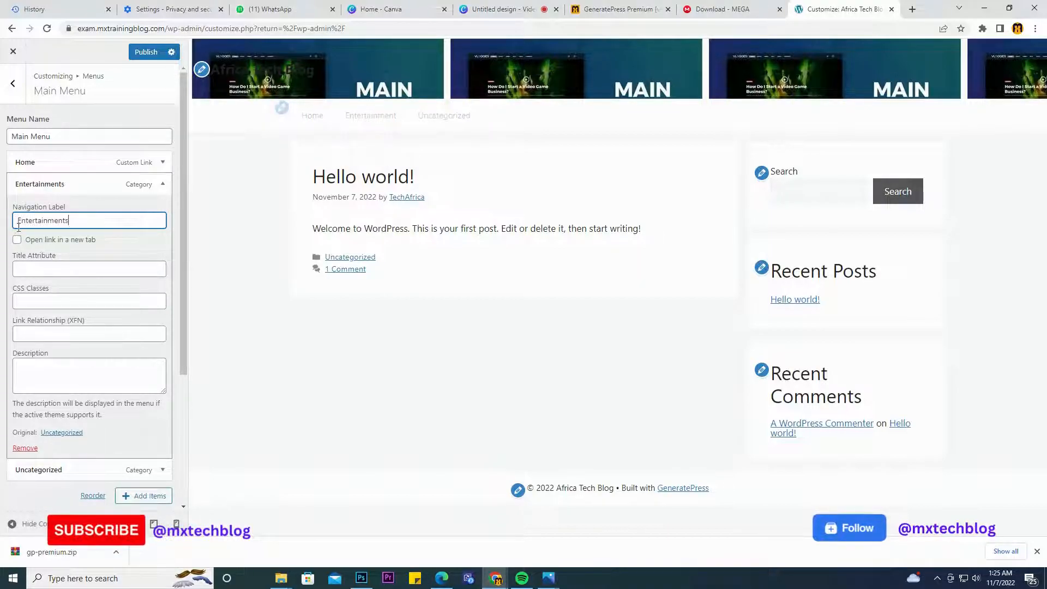
{"action": "left_click", "coordinate": [163, 188]}
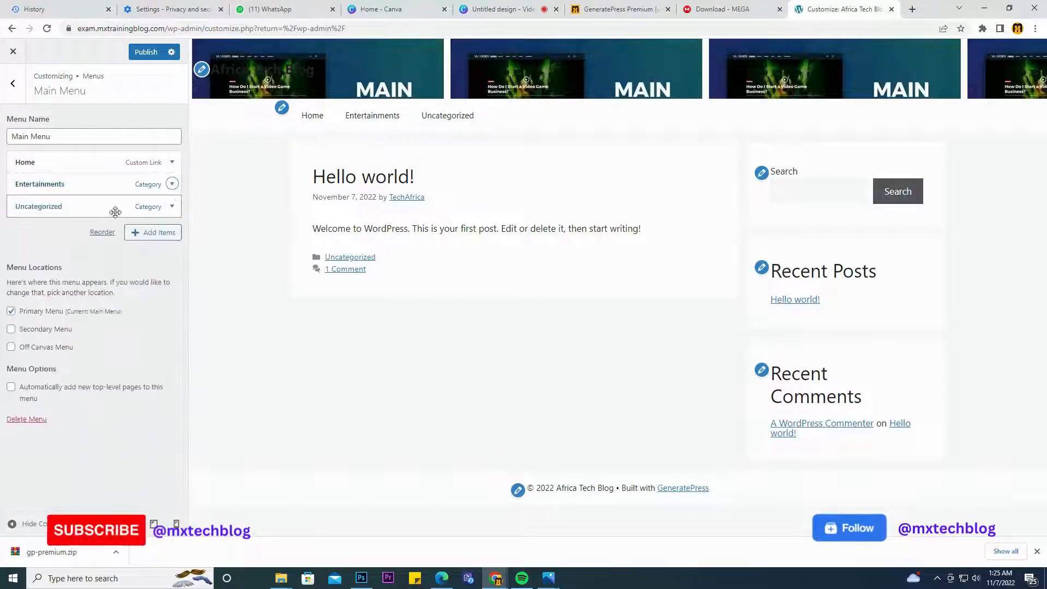
- Set the navigation label of the remaining Uncategorized menu item to Technology
{"action": "left_click", "coordinate": [163, 206]}
{"action": "left_click_drag", "start_coordinate": [92, 237], "coordinate": [4, 245]}
{"action": "type", "text": "Tech"}
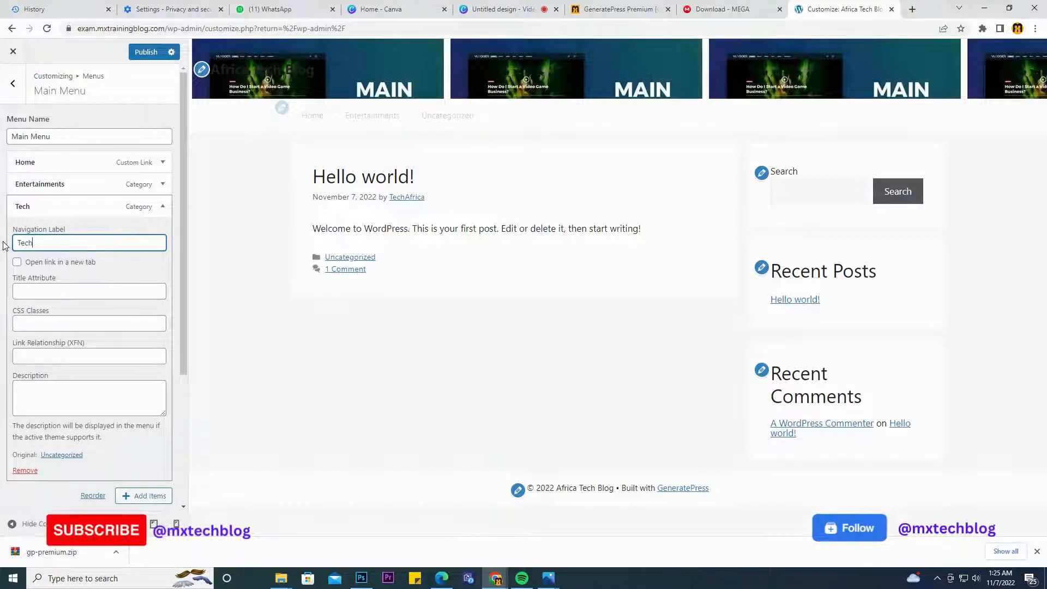
{"action": "type", "text": "nology"}
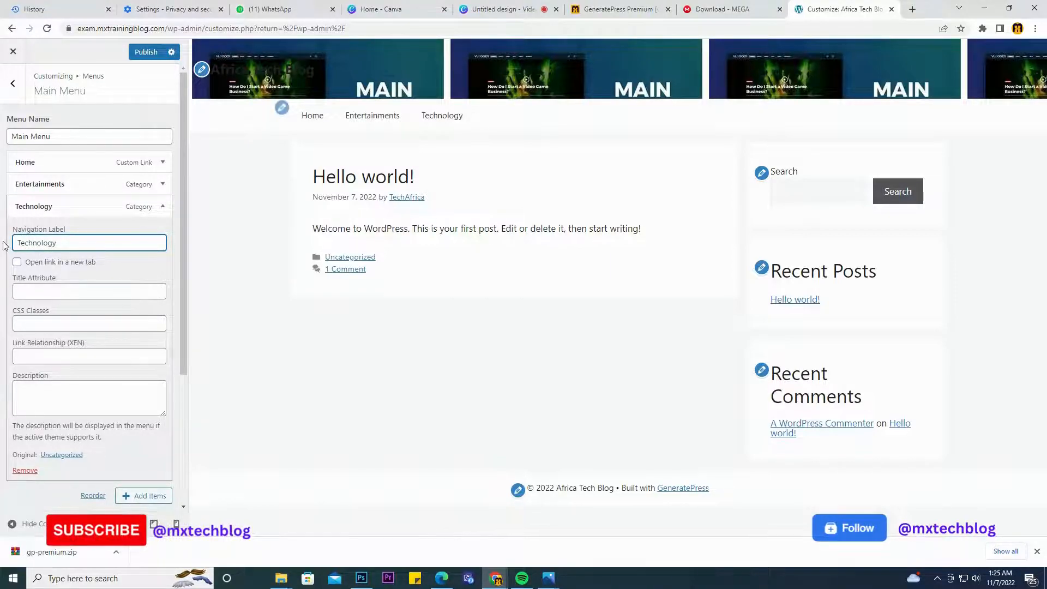
{"action": "left_click", "coordinate": [163, 210]}
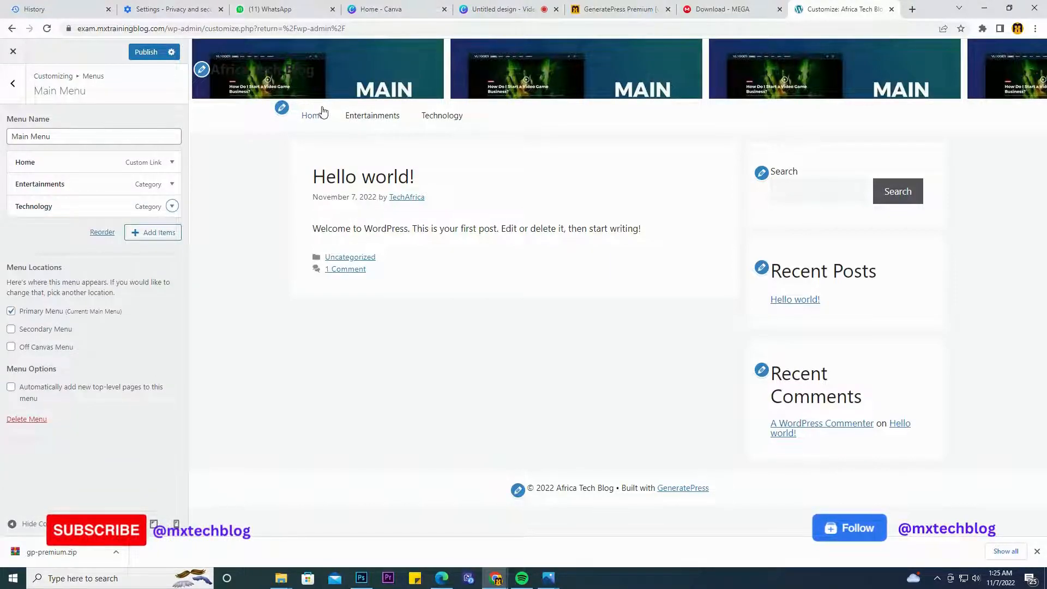
- Add another Uncategorized category item to Main Menu and set its navigation label to Health
{"action": "left_click", "coordinate": [169, 232]}
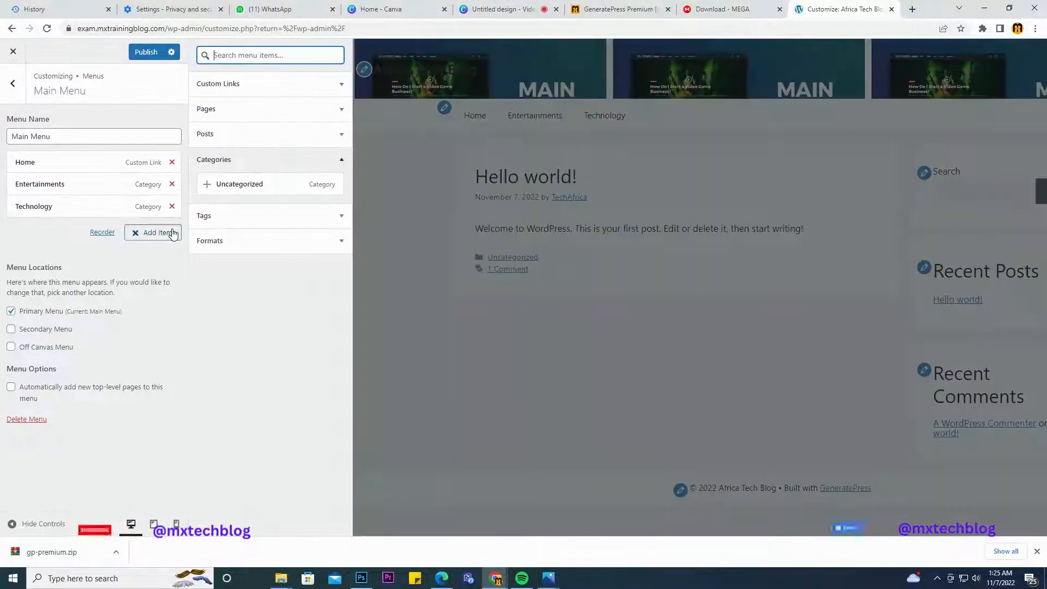
{"action": "left_click", "coordinate": [290, 185]}
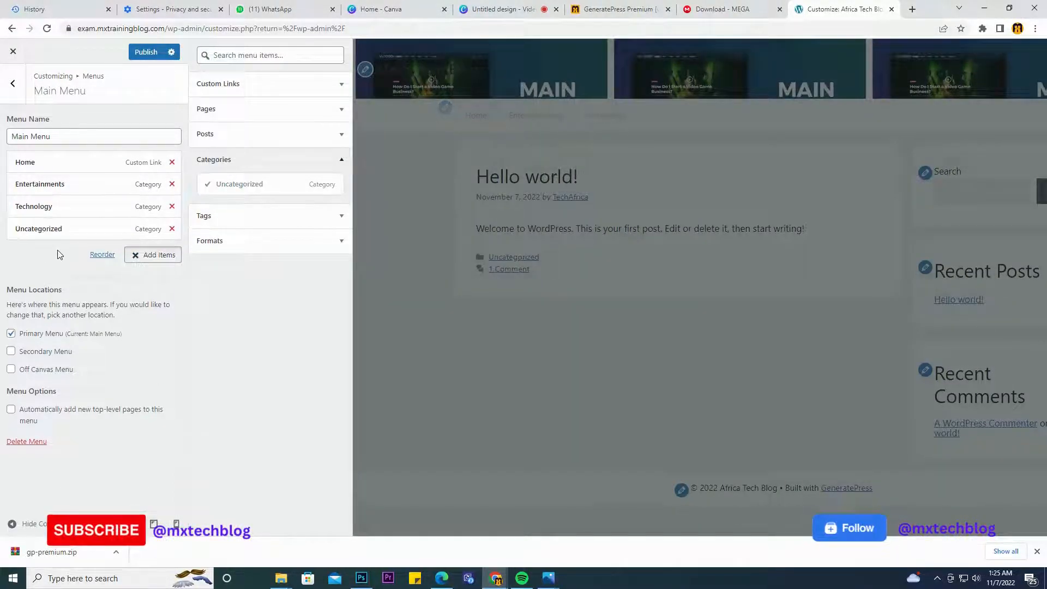
{"action": "left_click", "coordinate": [148, 229]}
{"action": "left_click_drag", "start_coordinate": [66, 266], "coordinate": [10, 266]}
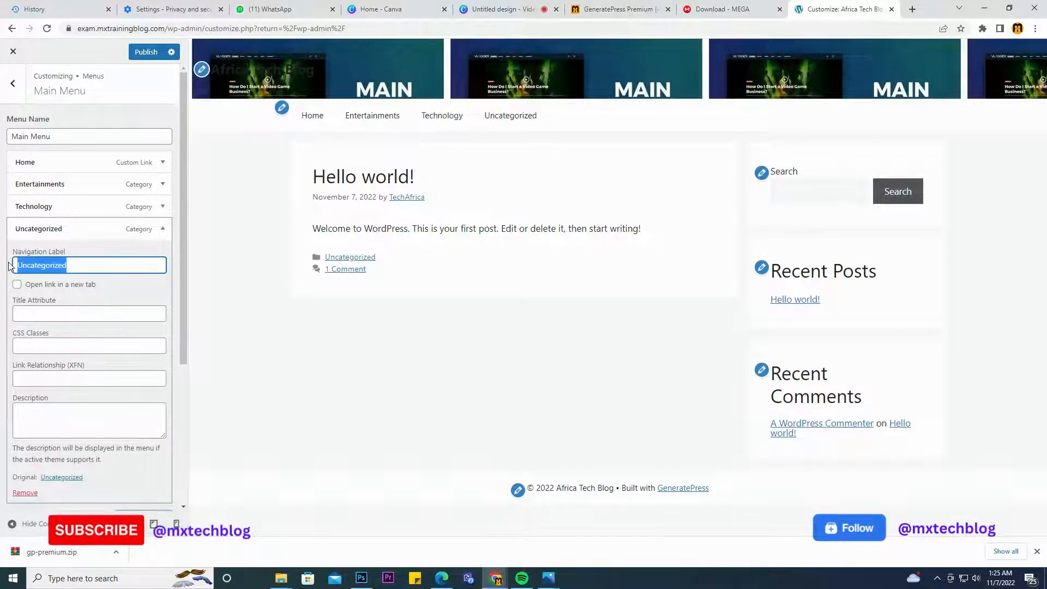
{"action": "type", "text": "Tec"}
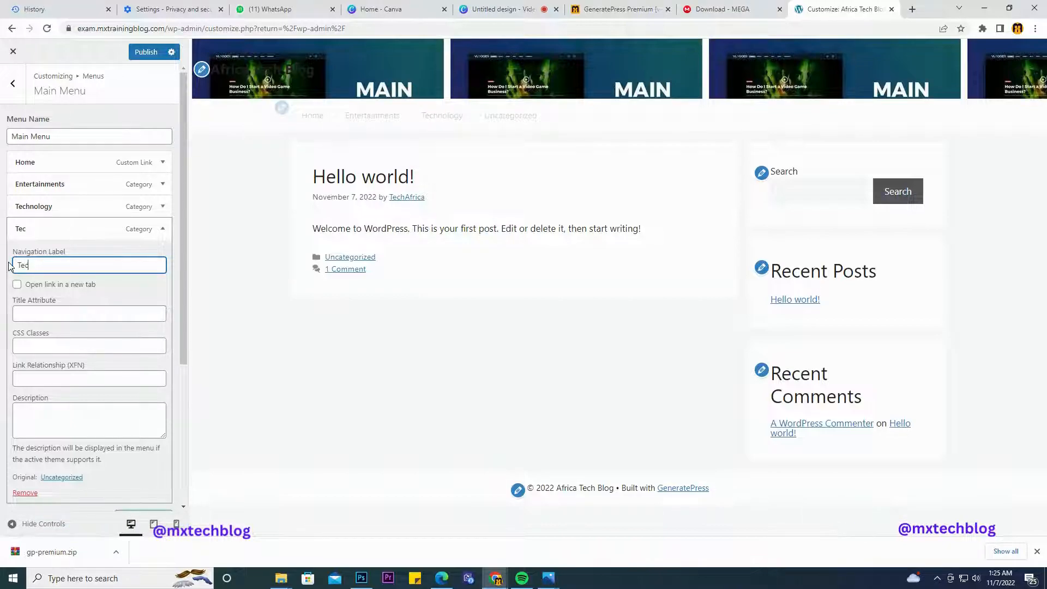
{"action": "key", "text": "BackSpace"}
{"action": "key", "text": "BackSpace"}
{"action": "key", "text": "BackSpace"}
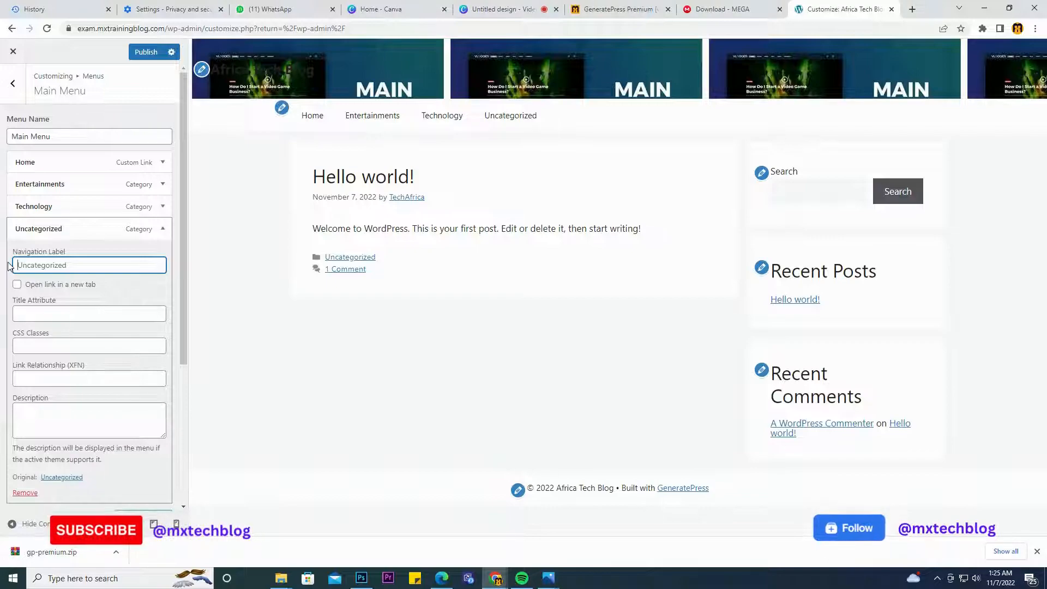
{"action": "type", "text": "Health"}
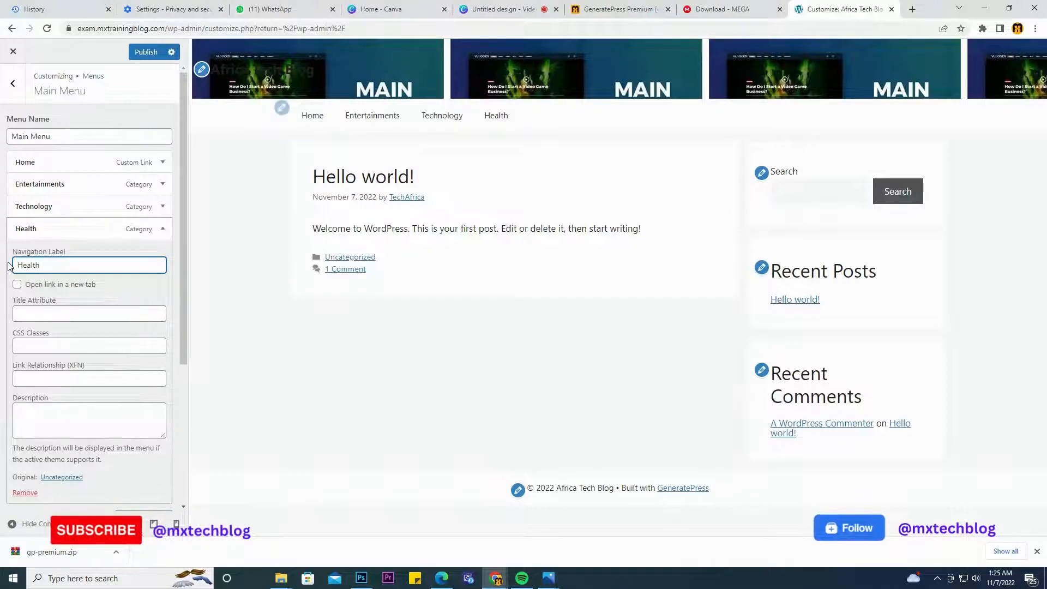
{"action": "left_click", "coordinate": [163, 230]}
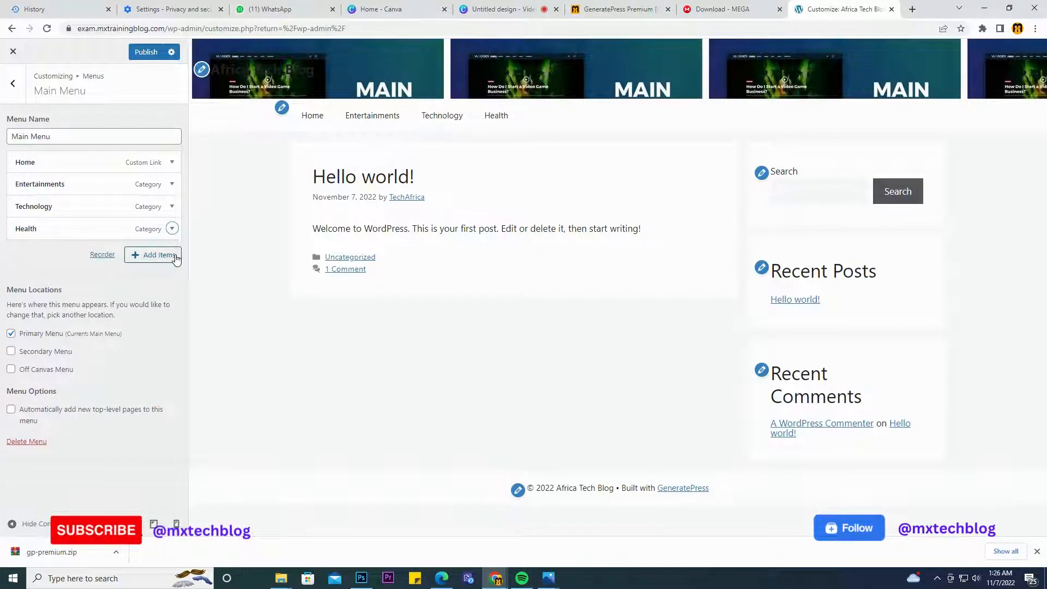
- Create a new page named About Us and add it to Main Menu
{"action": "left_click", "coordinate": [159, 256]}
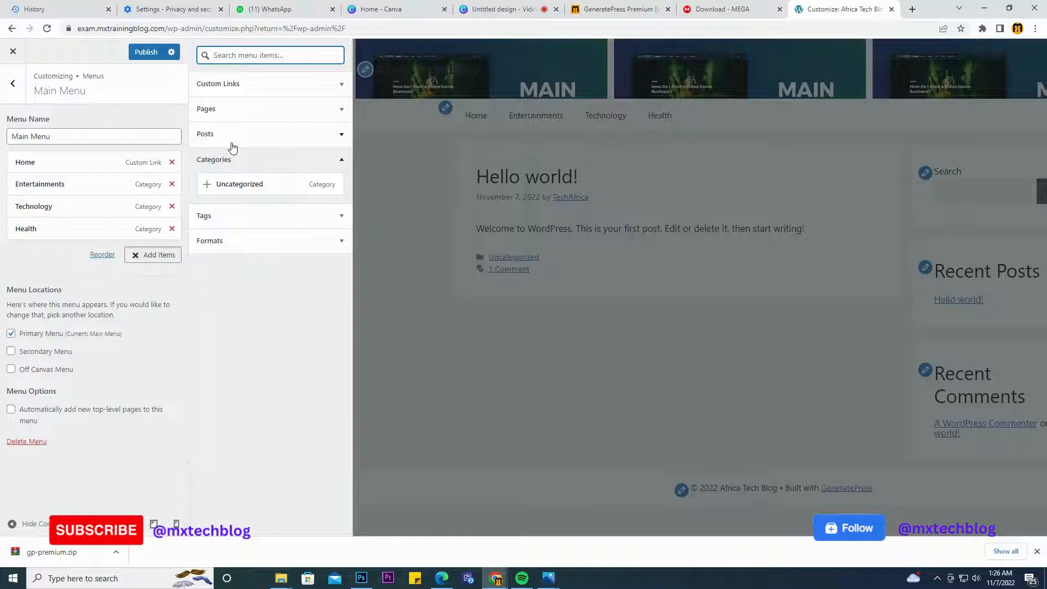
{"action": "left_click", "coordinate": [264, 110]}
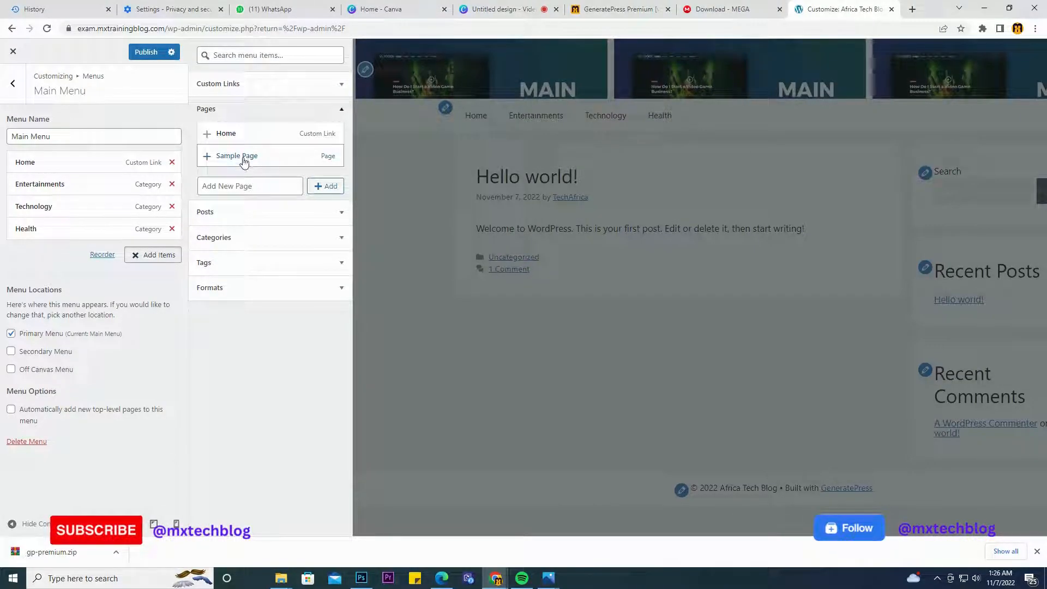
{"action": "left_click", "coordinate": [239, 186]}
{"action": "type", "text": "About Us"}
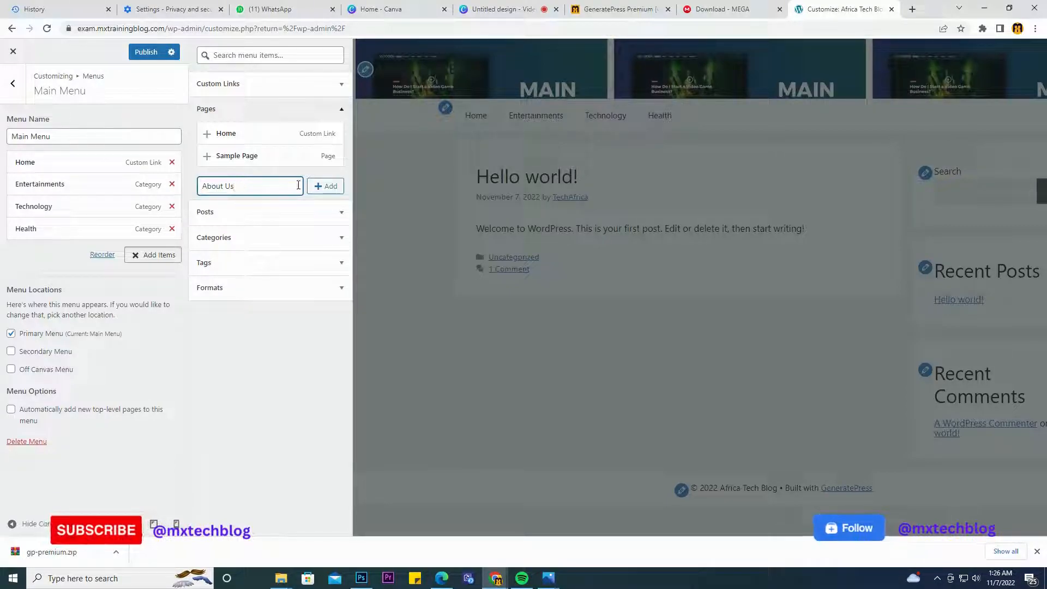
{"action": "left_click", "coordinate": [322, 187]}
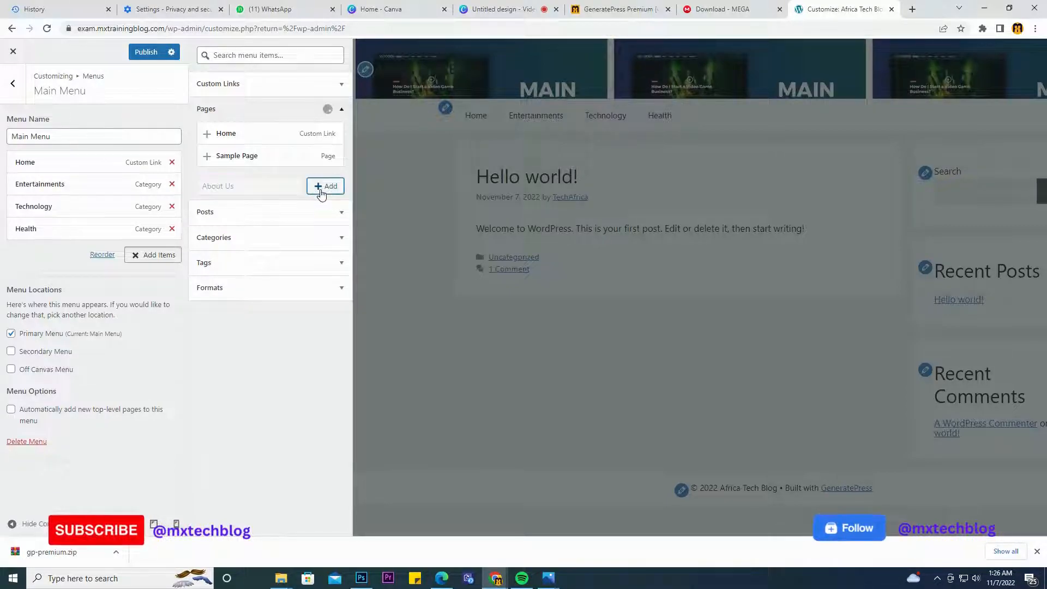
- Create a new page named Contact Us in Main Menu and publish the menu changes
{"action": "left_click", "coordinate": [286, 207]}
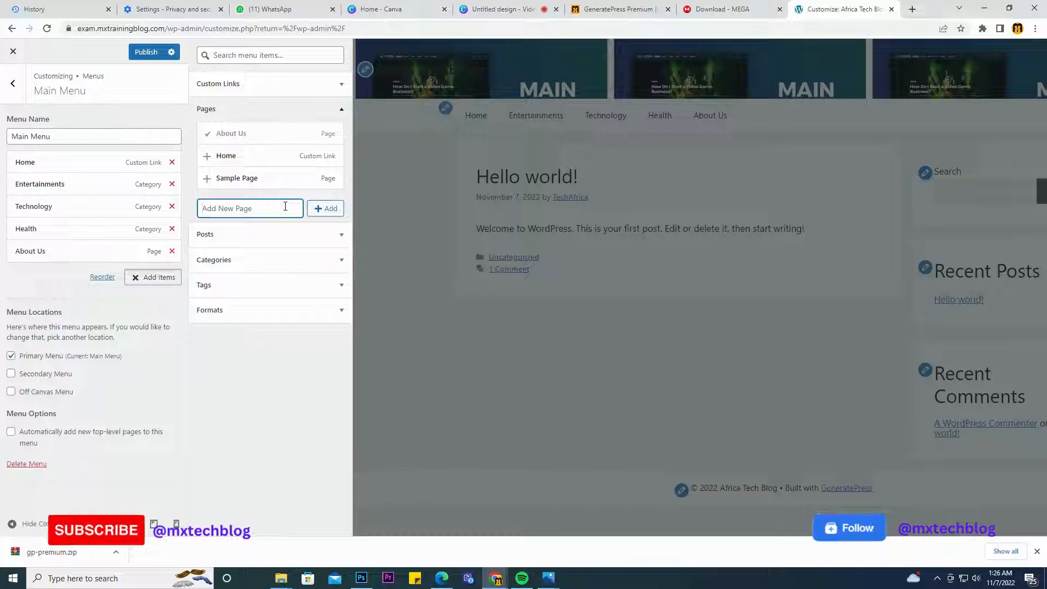
{"action": "type", "text": "Contact"}
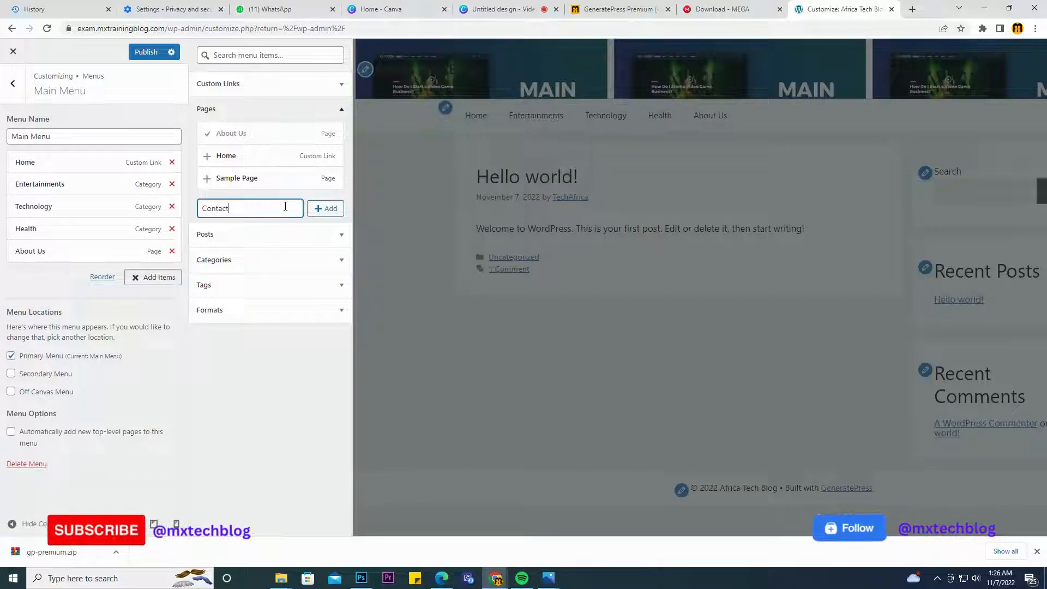
{"action": "type", "text": " Us"}
{"action": "left_click", "coordinate": [325, 208]}
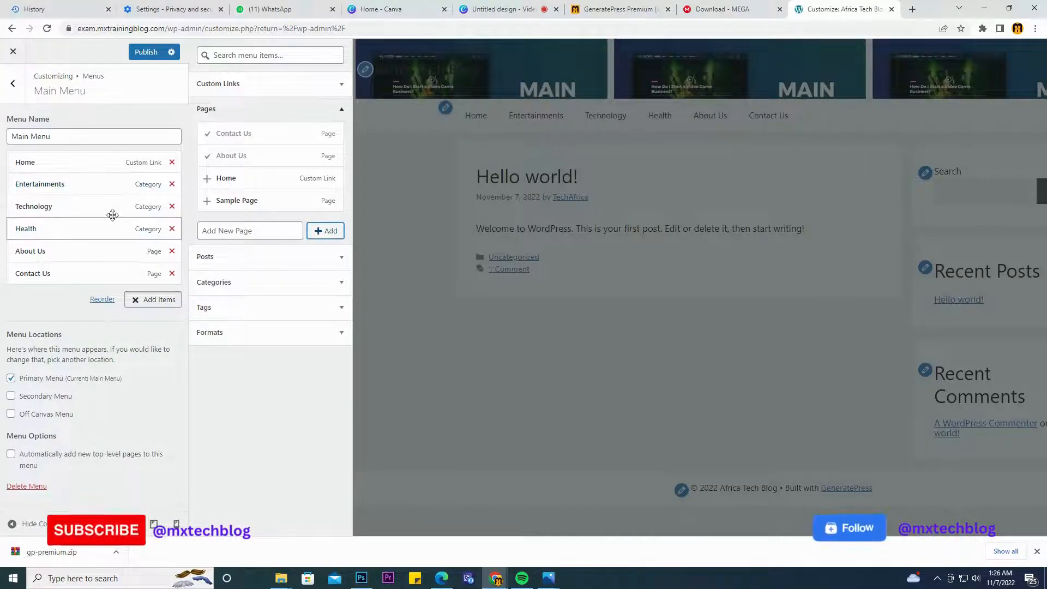
{"action": "left_click", "coordinate": [145, 51]}
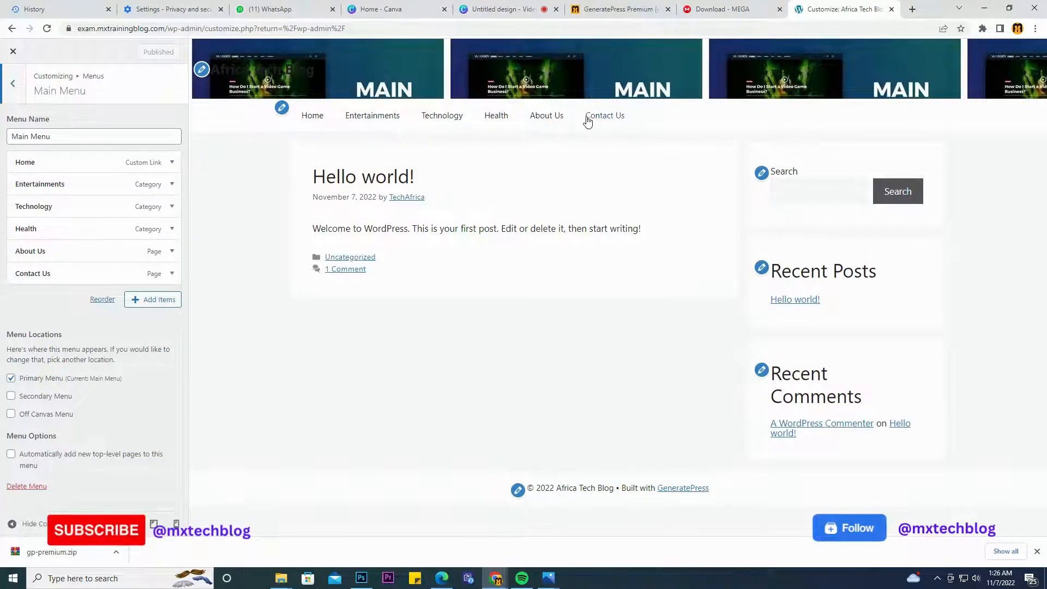
- Create a new menu named Top Menu and assign it to the Secondary Menu location
{"action": "left_click", "coordinate": [14, 84]}
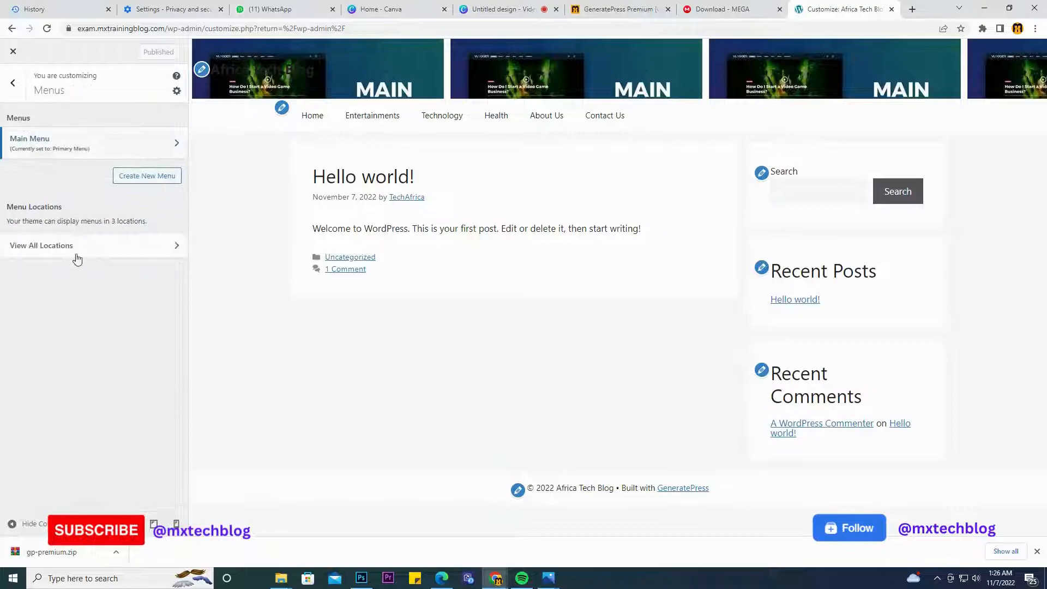
{"action": "left_click", "coordinate": [133, 180]}
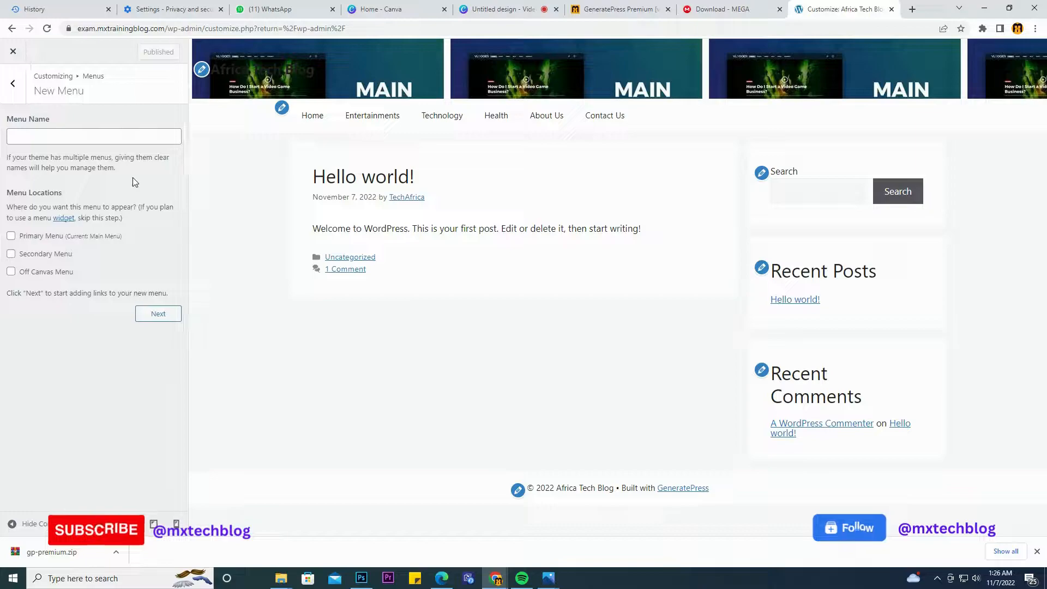
{"action": "left_click", "coordinate": [64, 143]}
{"action": "type", "text": "Top "}
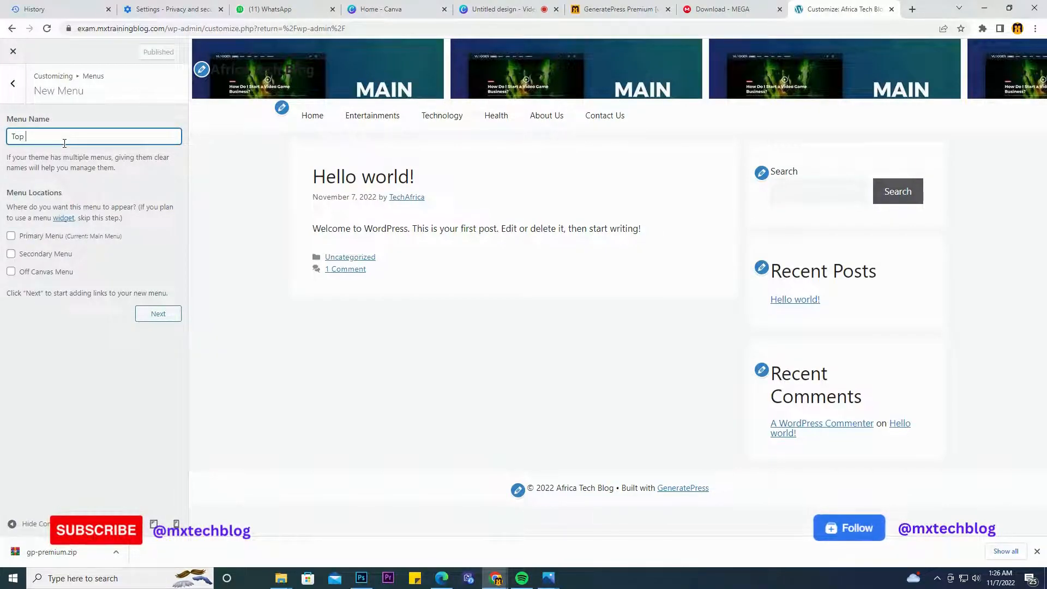
{"action": "type", "text": "Menus"}
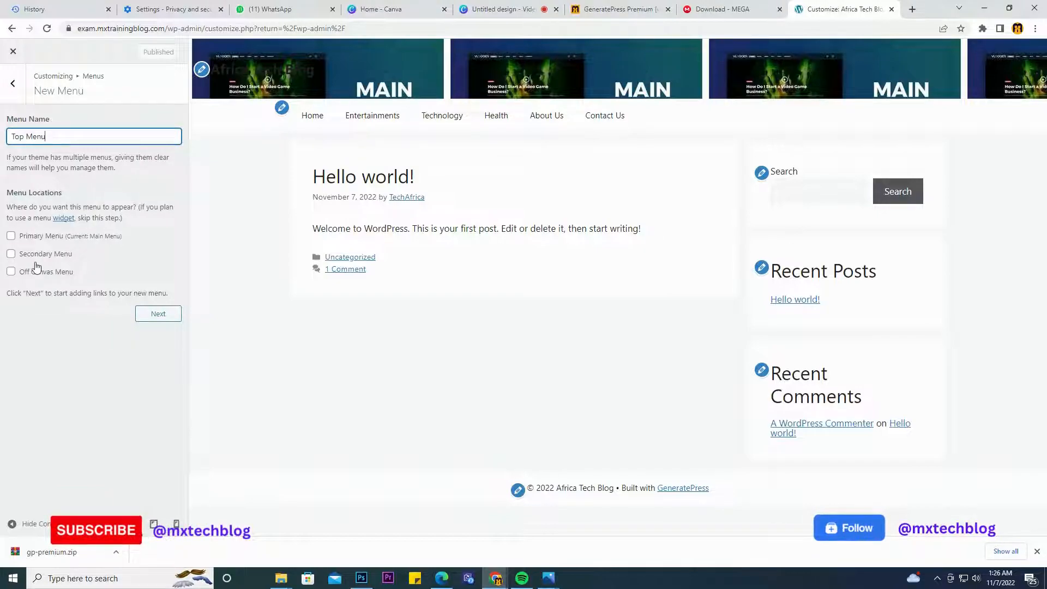
{"action": "left_click", "coordinate": [11, 254]}
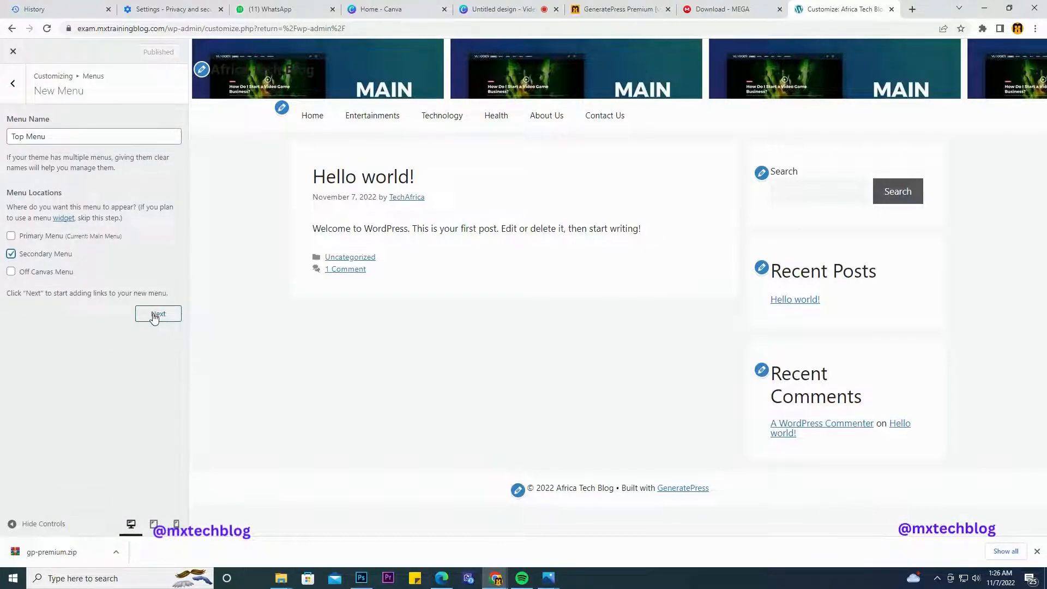
{"action": "left_click", "coordinate": [157, 314]}
- Create a new page named Privacy Policy and add it to Top Menu
{"action": "left_click", "coordinate": [152, 197]}
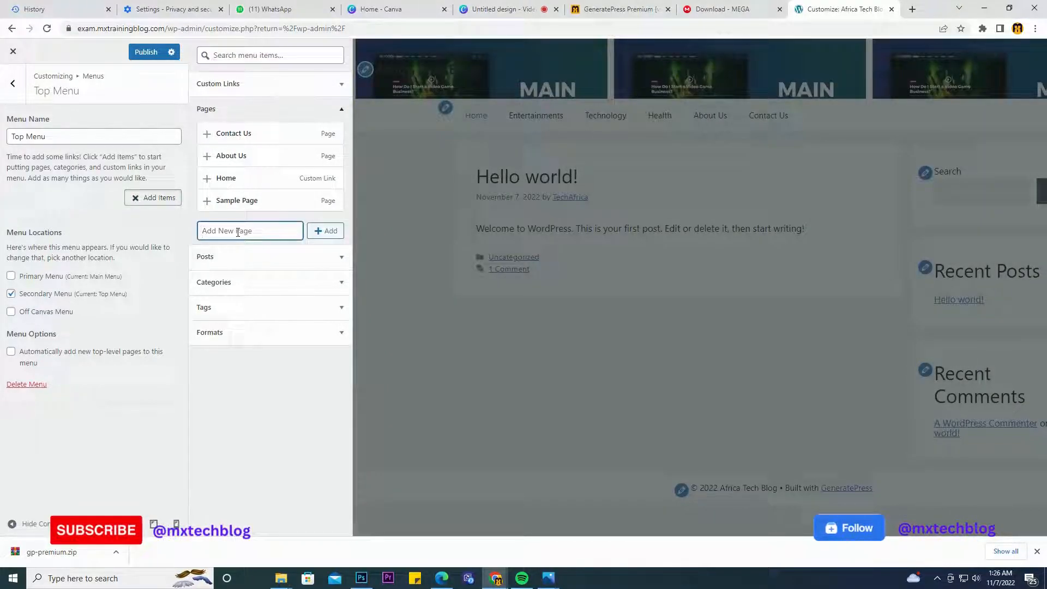
{"action": "type", "text": "Privacy Policy"}
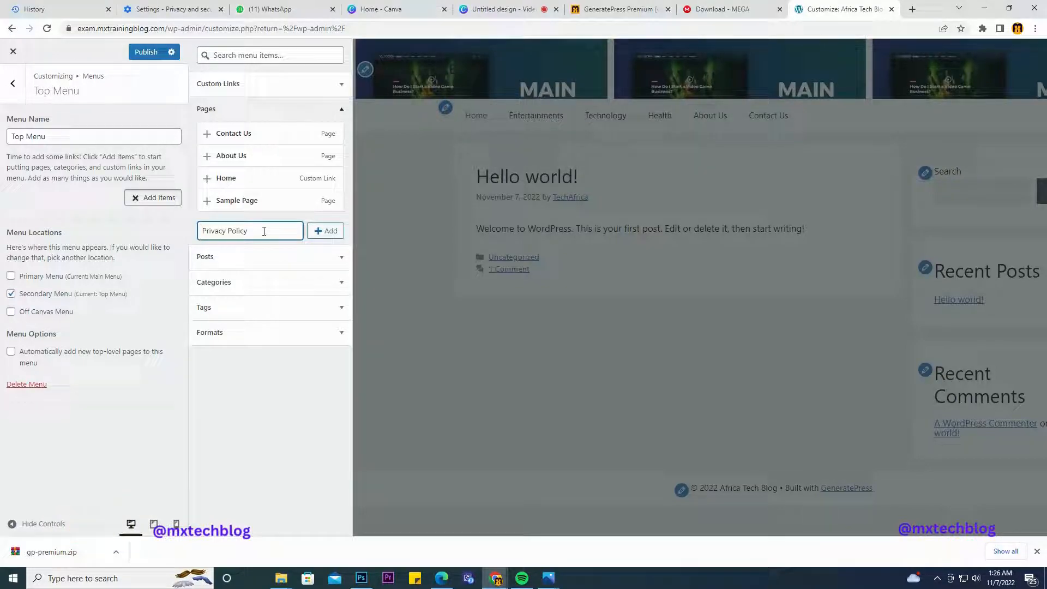
{"action": "left_click", "coordinate": [329, 232]}
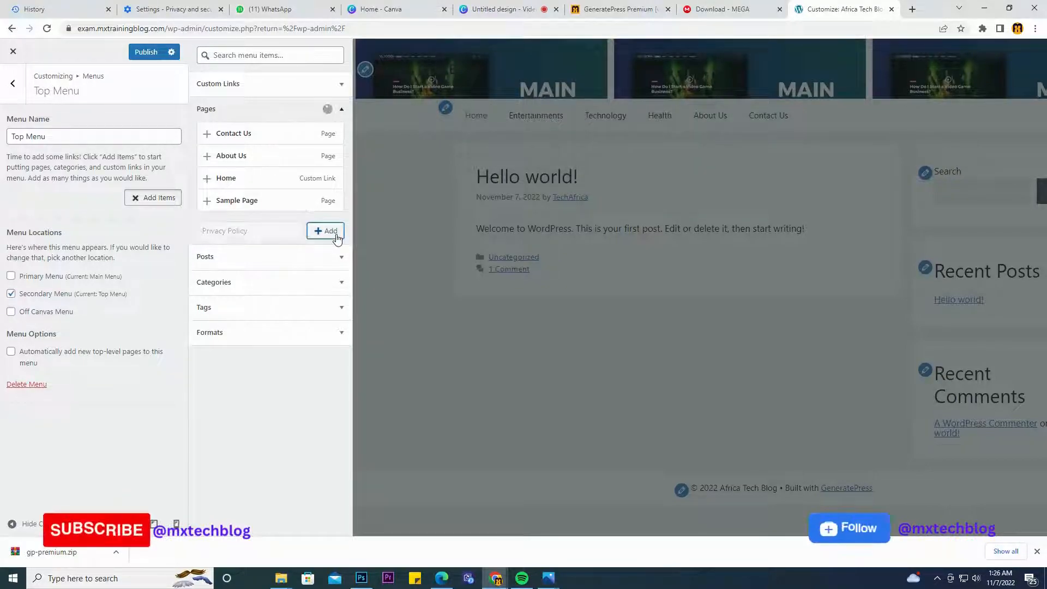
- Create a new page named Terms of Use and add it to Top Menu
{"action": "left_click", "coordinate": [277, 238]}
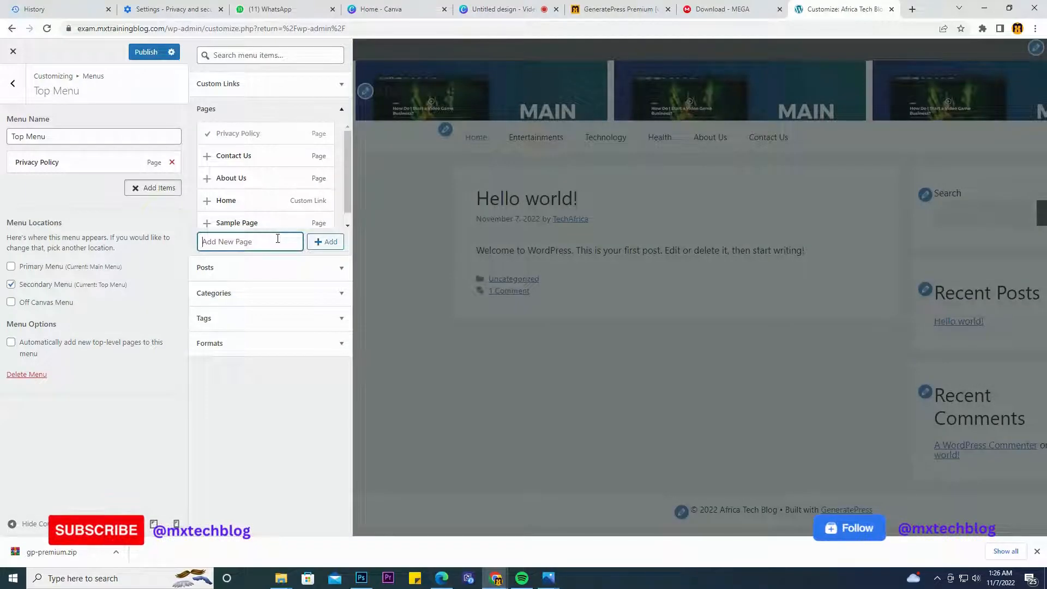
{"action": "type", "text": "Ab"}
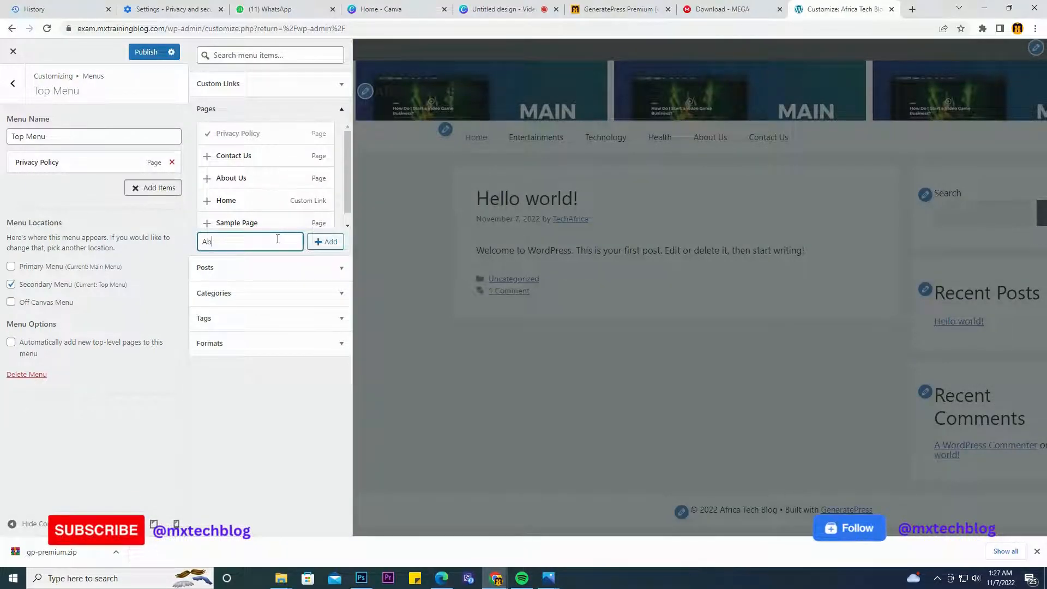
{"action": "key", "text": "BackSpace"}
{"action": "key", "text": "BackSpace"}
{"action": "key", "text": "BackSpace"}
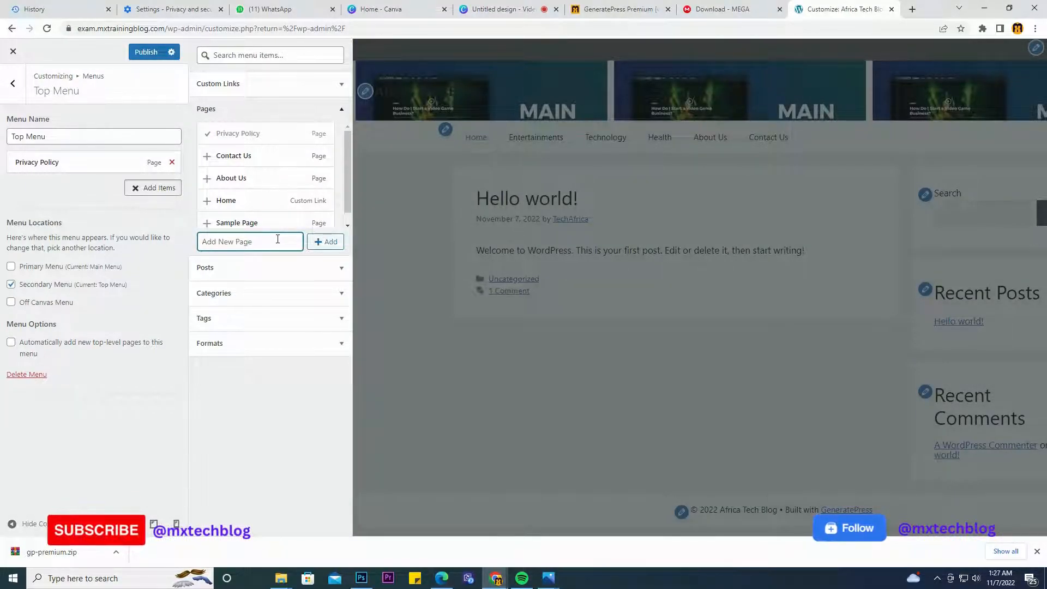
{"action": "type", "text": "Terms Of"}
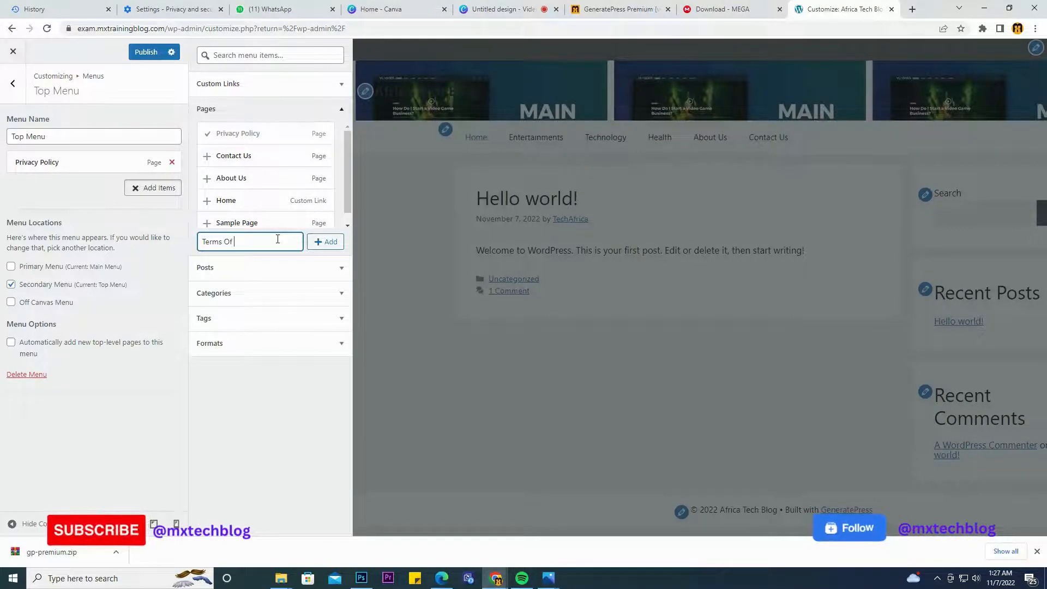
{"action": "key", "text": "BackSpace"}
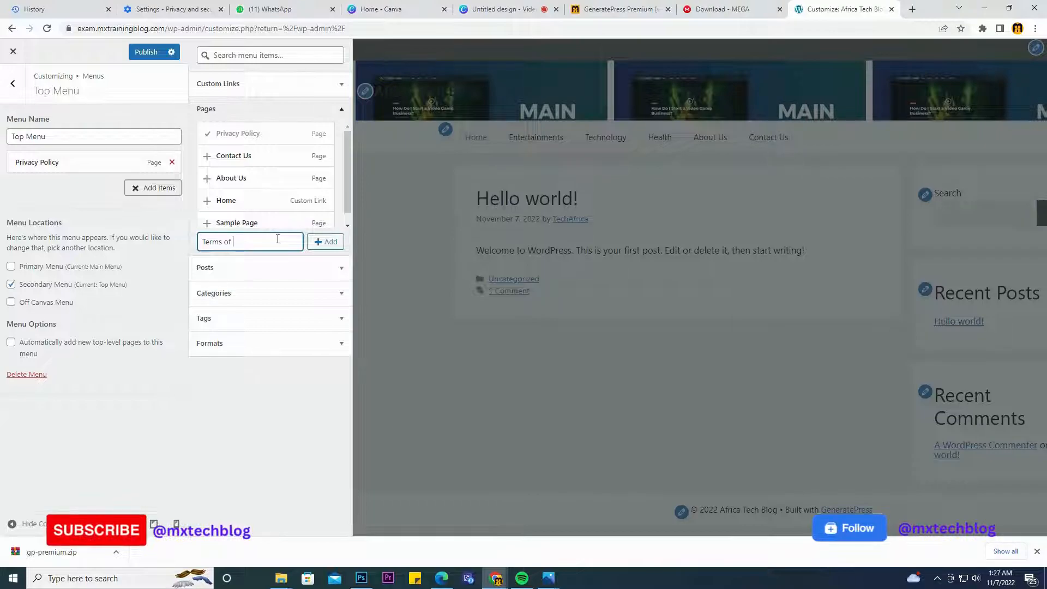
{"action": "left_click", "coordinate": [321, 241]}
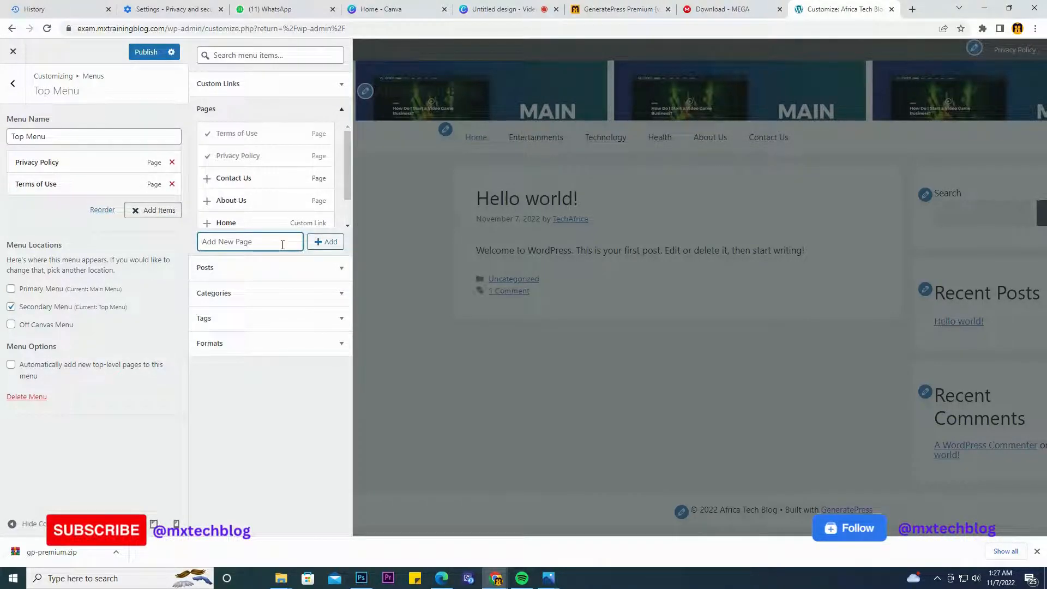
- Create new pages named DMCA Policy and Disclaimer Policy and add both to Top Menu
{"action": "type", "text": "D"}
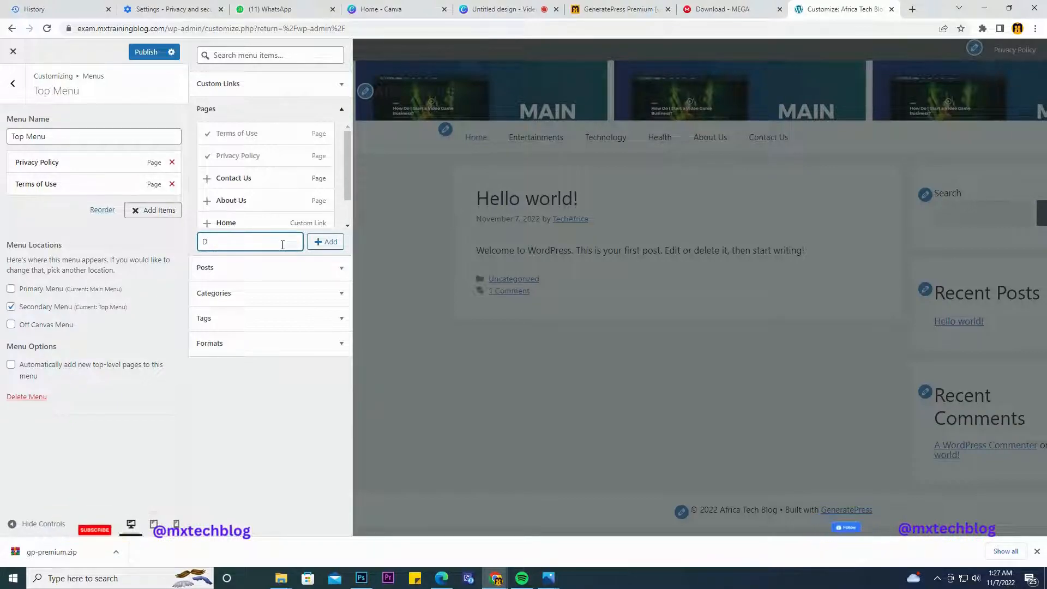
{"action": "type", "text": "MCA"}
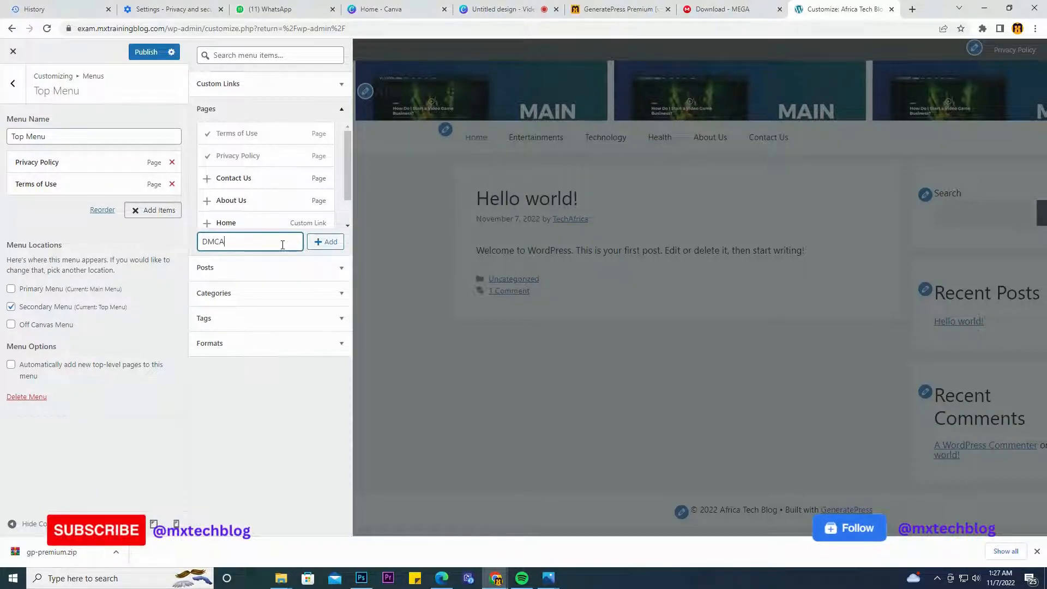
{"action": "type", "text": " Policy"}
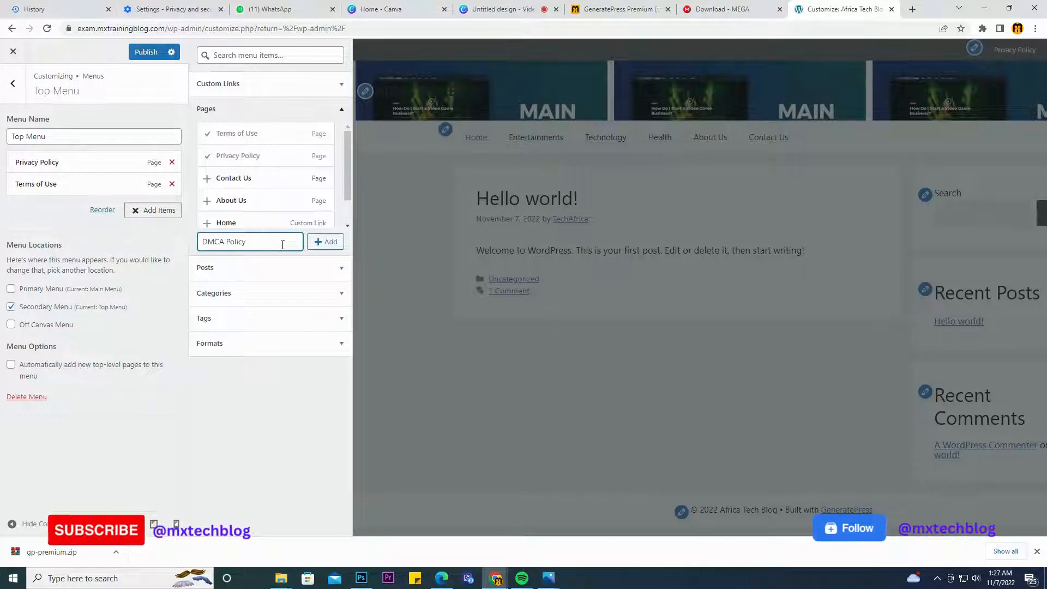
{"action": "left_click", "coordinate": [325, 241]}
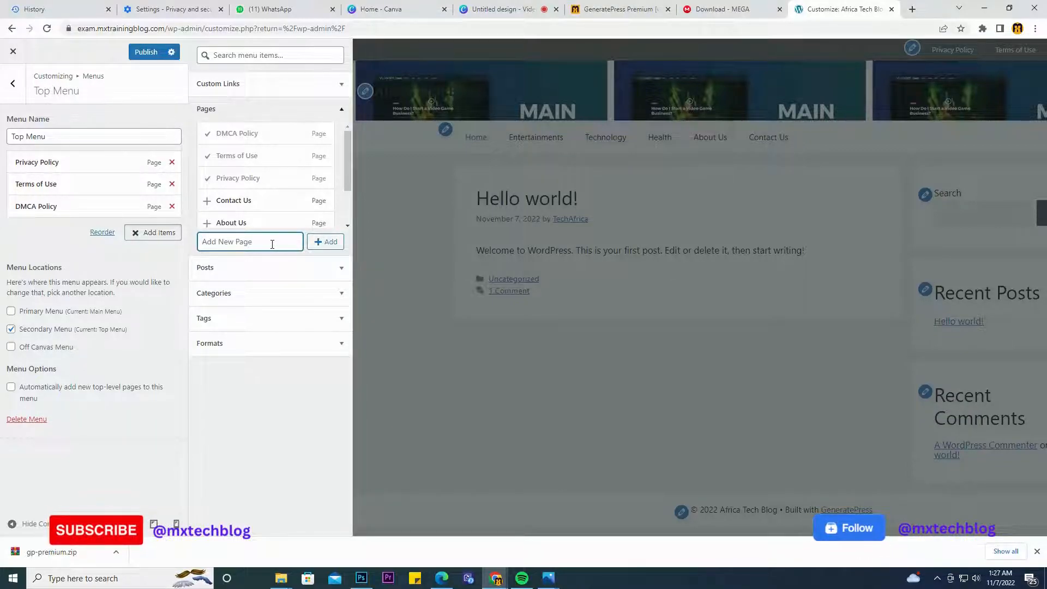
{"action": "type", "text": "Disclaimer Policy"}
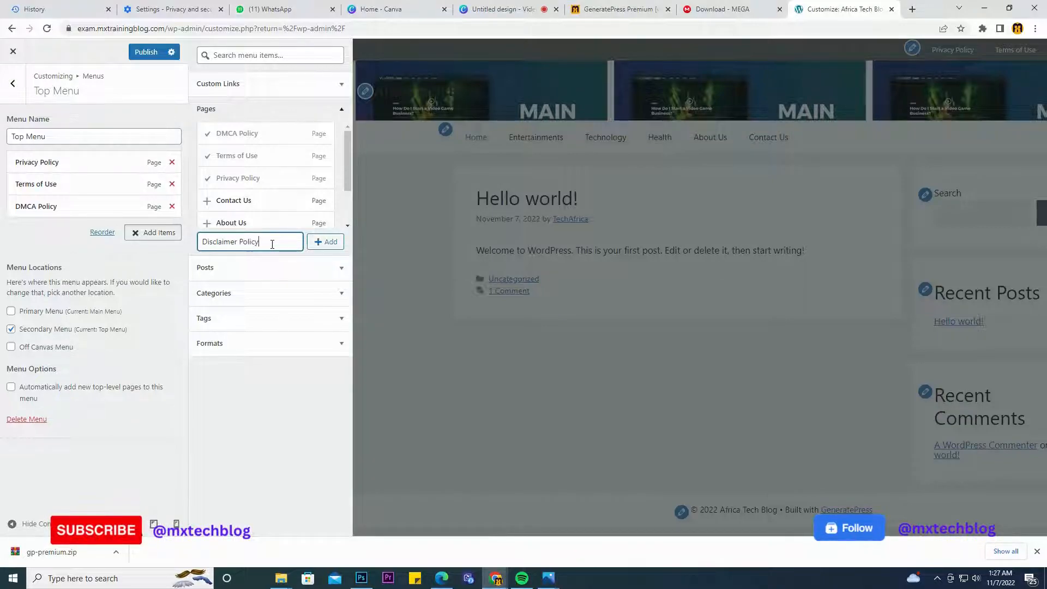
{"action": "left_click", "coordinate": [326, 241]}
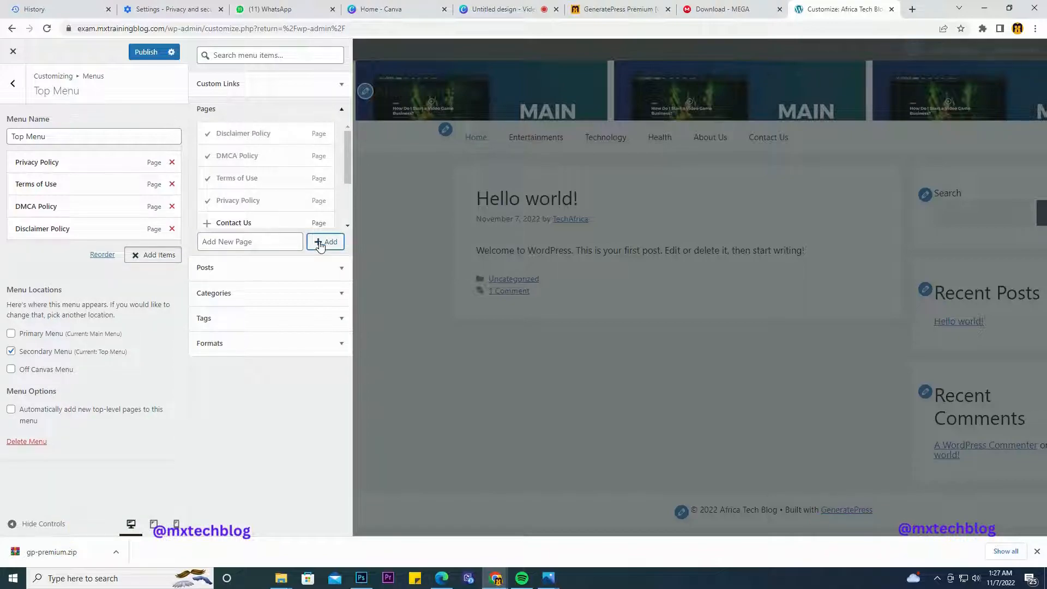
- Enable automatic adding of new top-level pages to Top Menu and publish the changes
{"action": "left_click", "coordinate": [11, 409]}
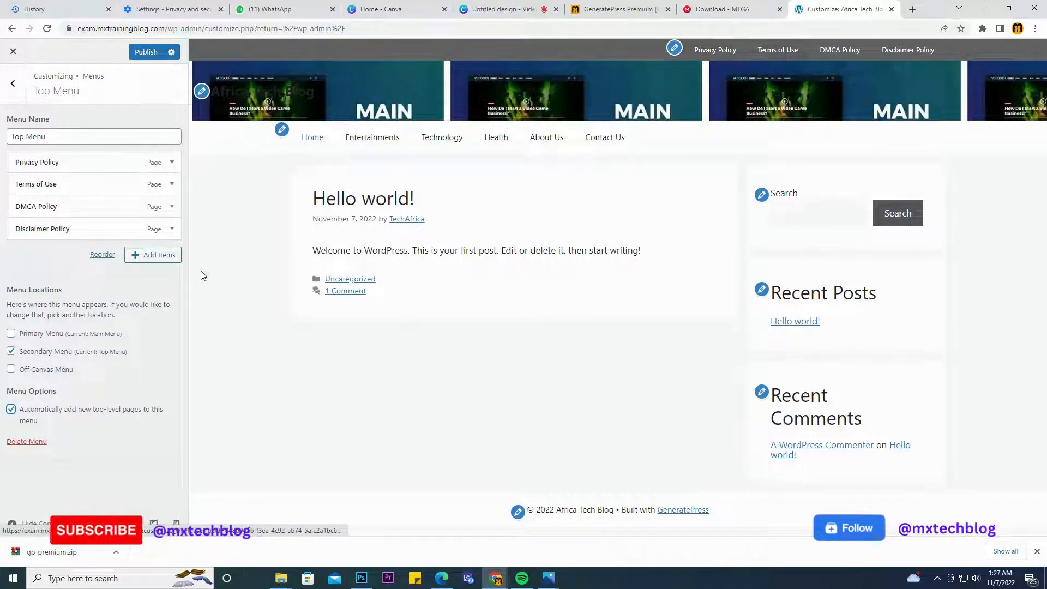
{"action": "left_click", "coordinate": [145, 51]}
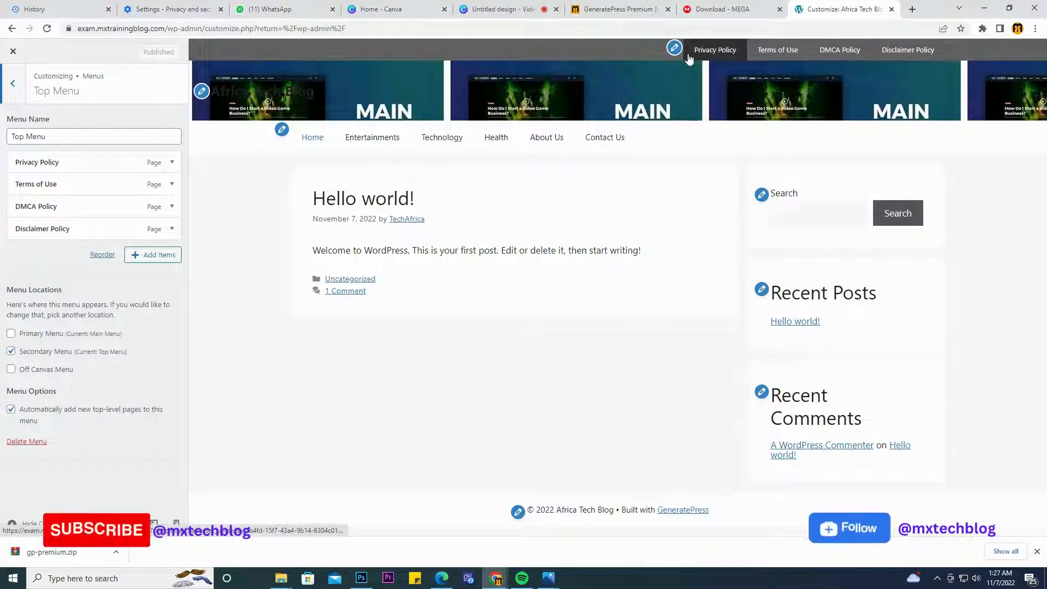
{"action": "left_click", "coordinate": [13, 84]}
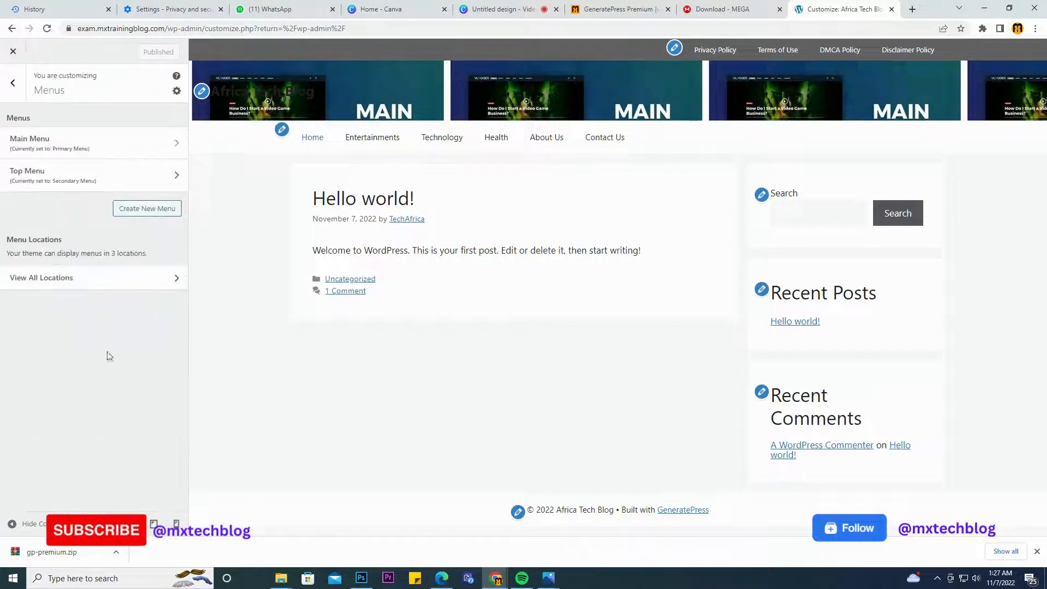
- Look at the theme's widget areas and the contents of the Header widget area
{"action": "left_click", "coordinate": [17, 87]}
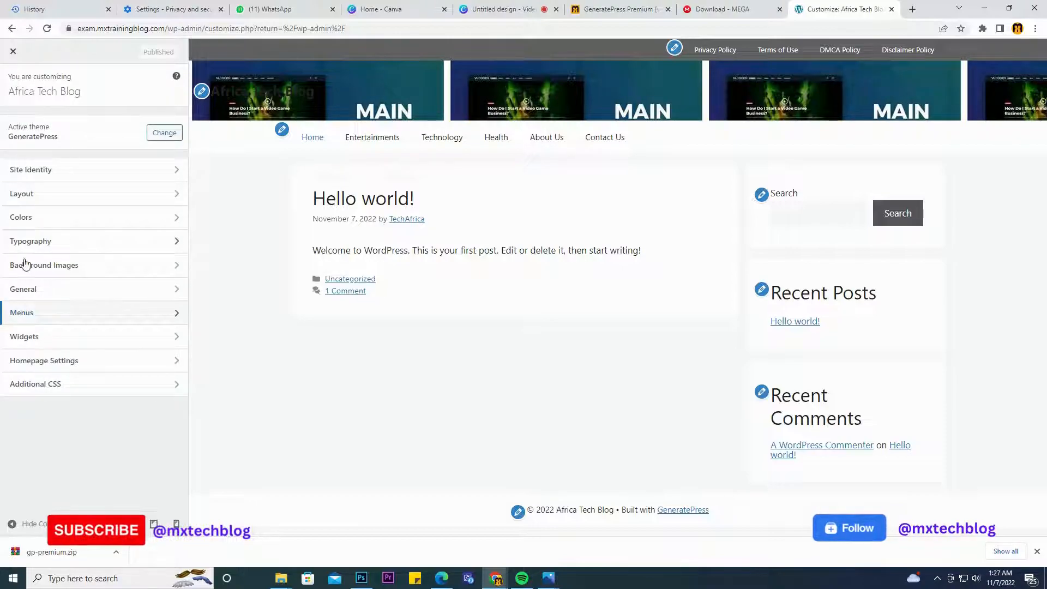
{"action": "left_click", "coordinate": [34, 338]}
{"action": "left_click", "coordinate": [41, 221]}
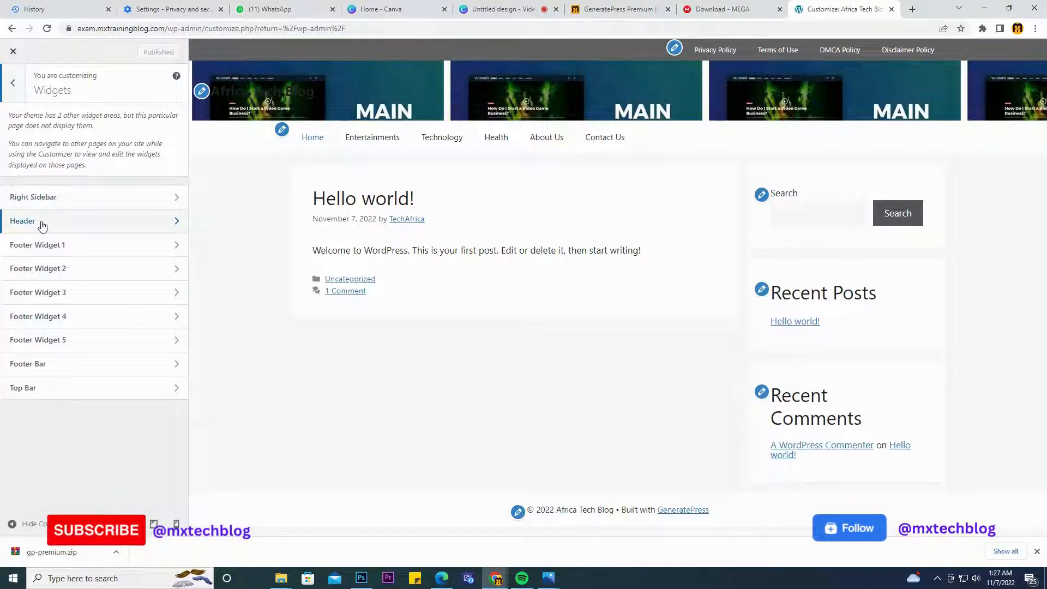
{"action": "left_click", "coordinate": [87, 350]}
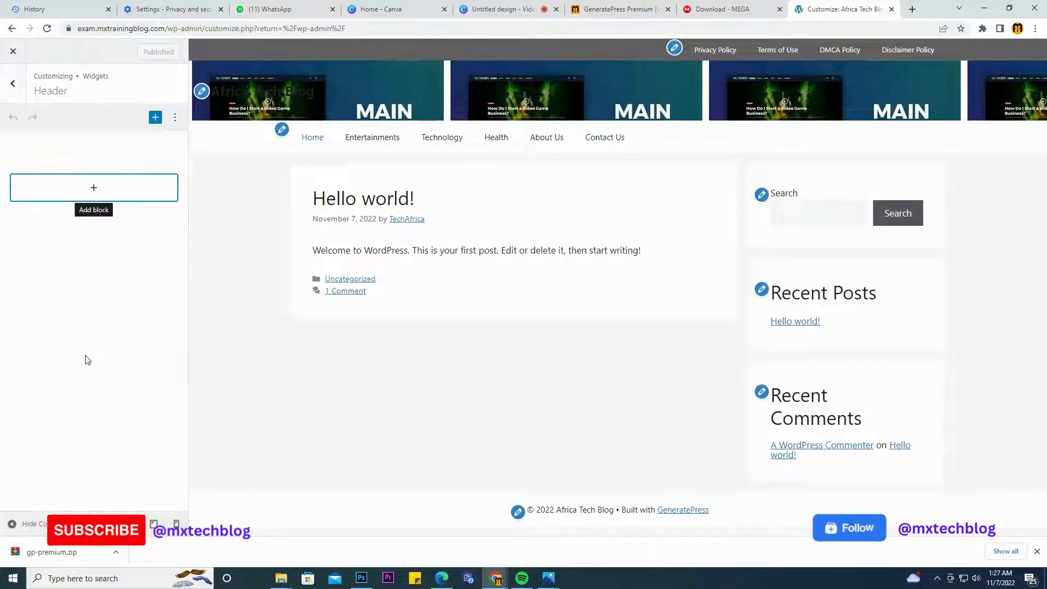
{"action": "left_click", "coordinate": [12, 97]}
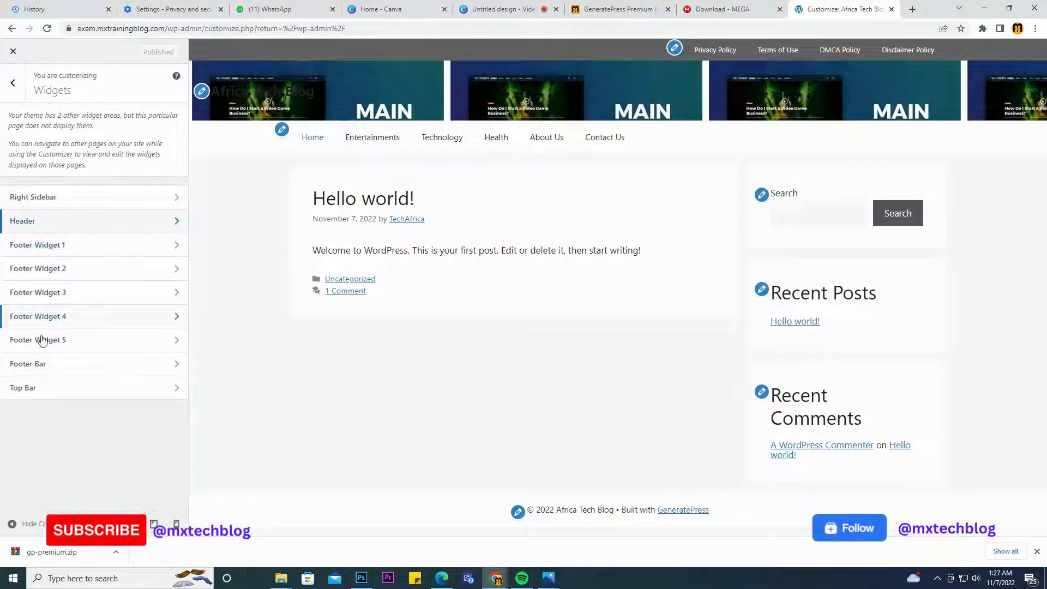
- Look at the Footer Widget 4 and Top Bar widget areas and the blocks offered for the Top Bar
{"action": "left_click", "coordinate": [53, 317]}
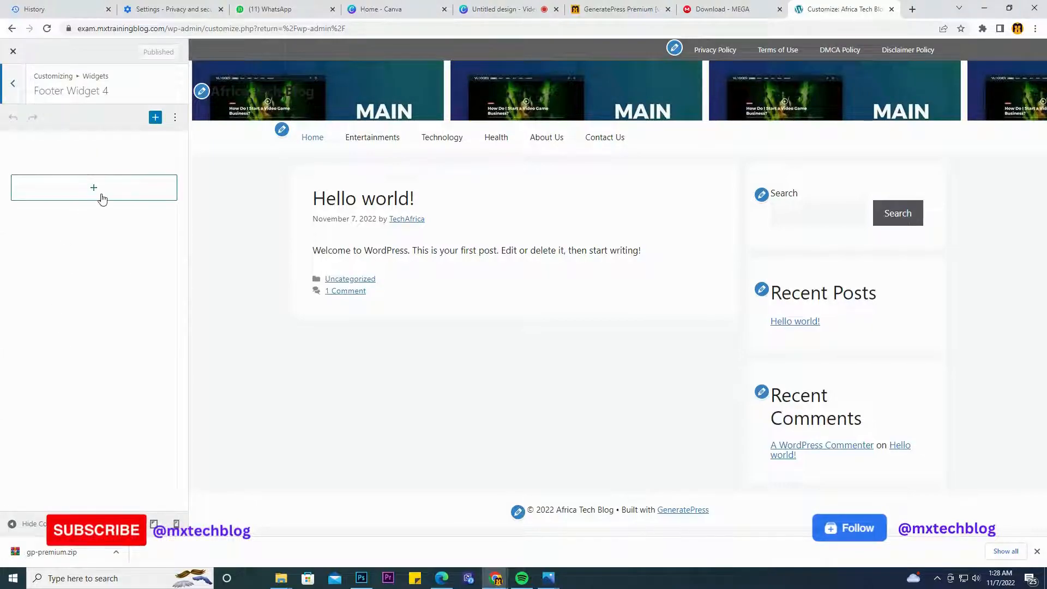
{"action": "left_click", "coordinate": [22, 88]}
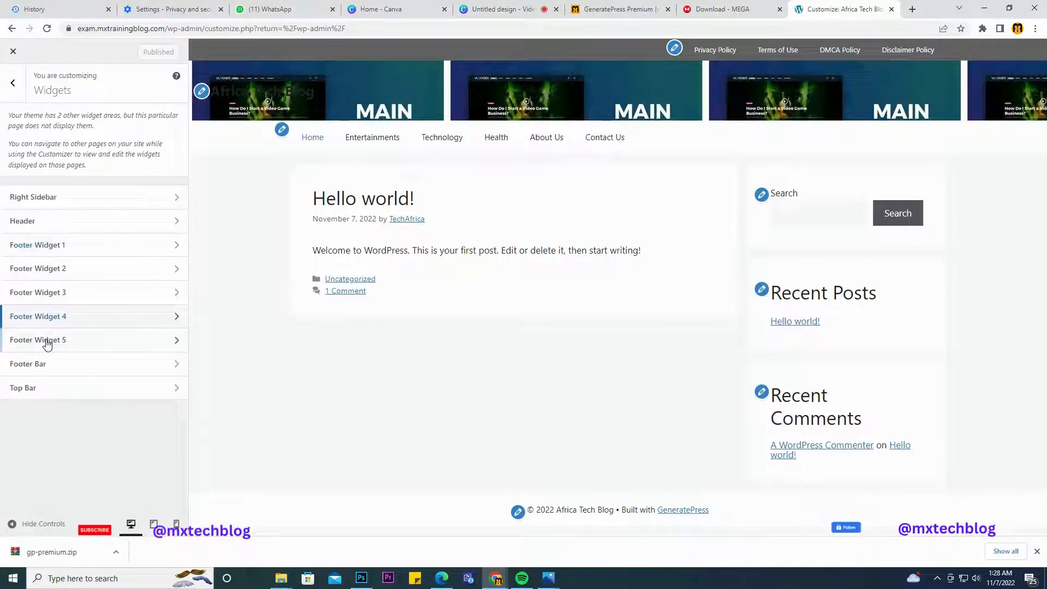
{"action": "left_click", "coordinate": [27, 398]}
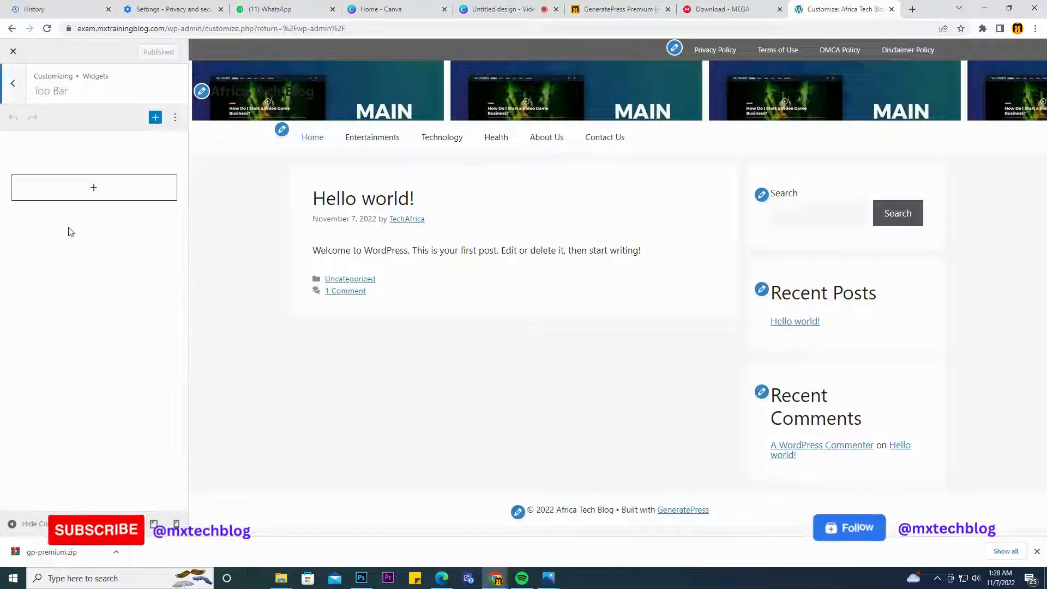
{"action": "left_click", "coordinate": [89, 192]}
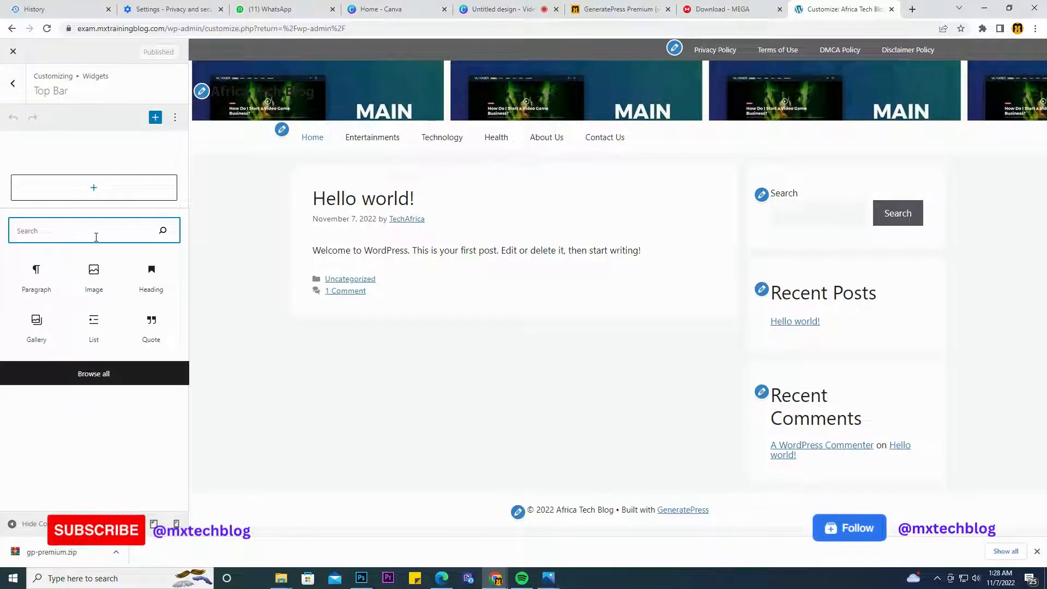
{"action": "left_click", "coordinate": [13, 83]}
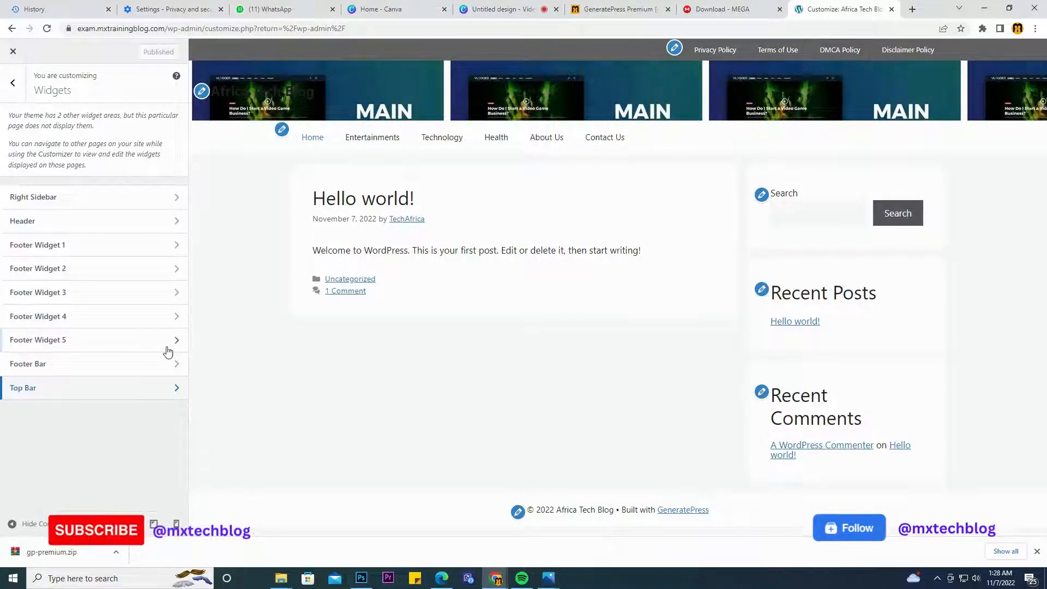
- Search the blocks for "soc" and add a Twitter block to the Top Bar widget area
{"action": "left_click", "coordinate": [147, 390]}
{"action": "left_click", "coordinate": [115, 189]}
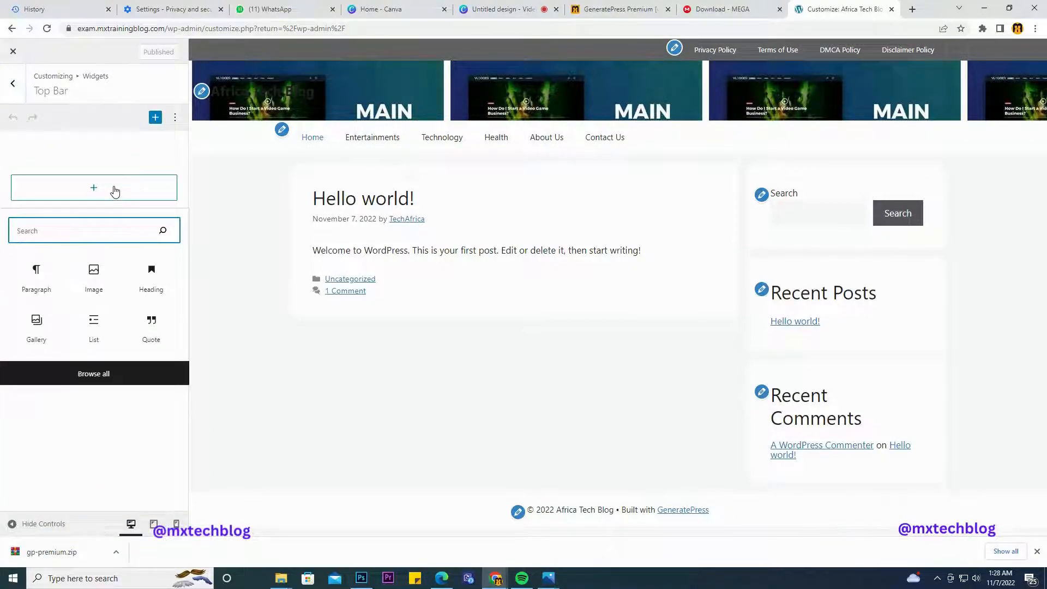
{"action": "type", "text": "soc"}
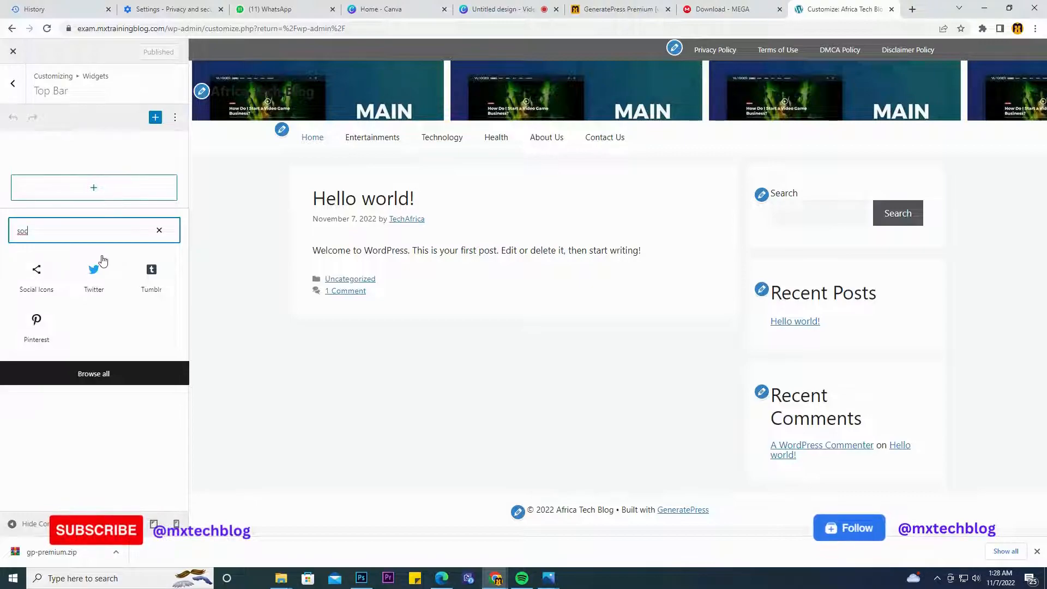
{"action": "left_click", "coordinate": [95, 272]}
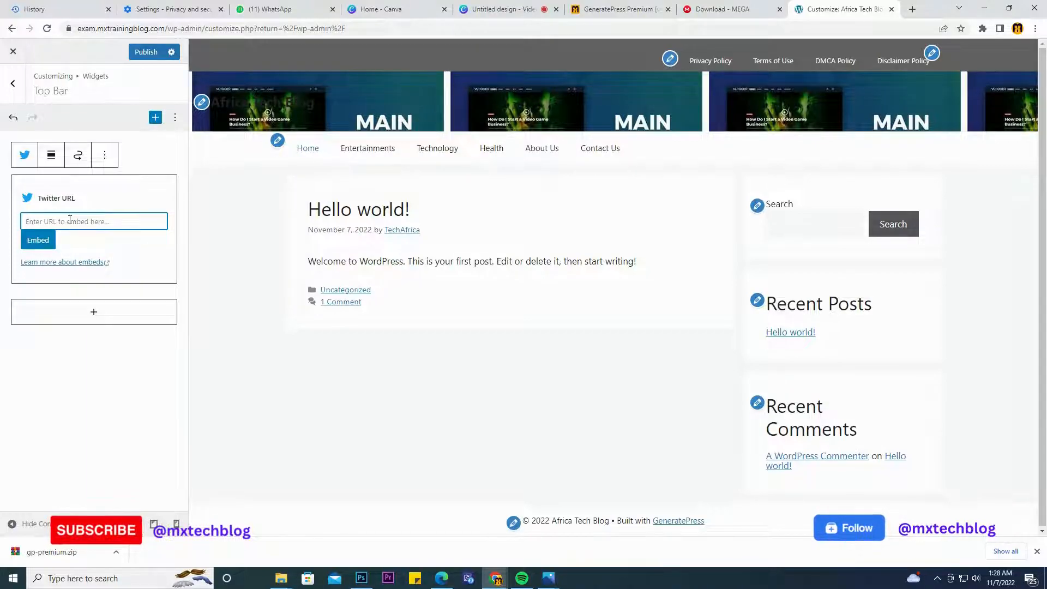
{"action": "type", "text": "twitter.com/"}
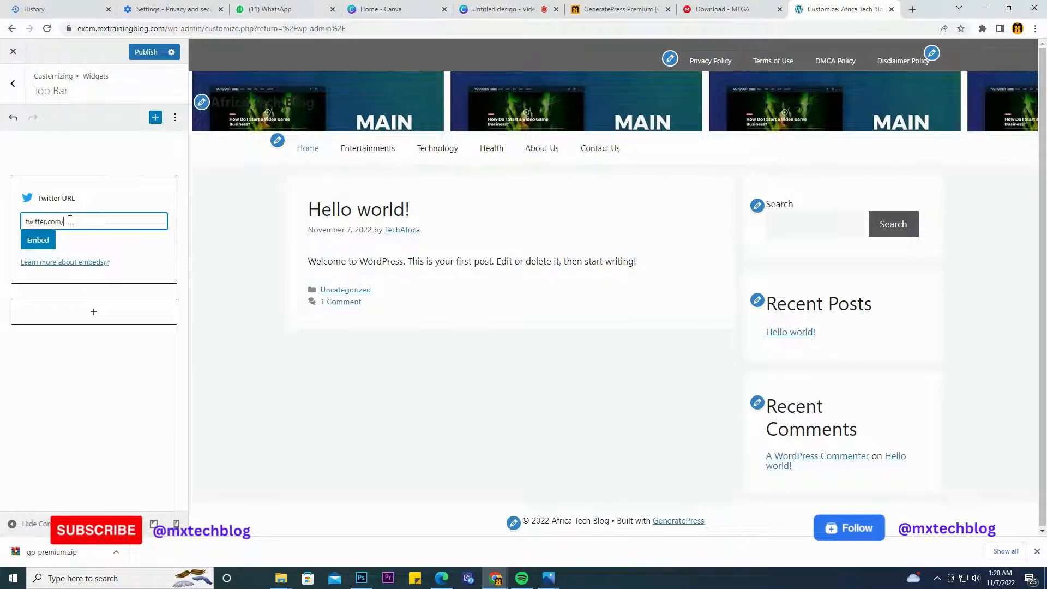
{"action": "type", "text": "mxt"}
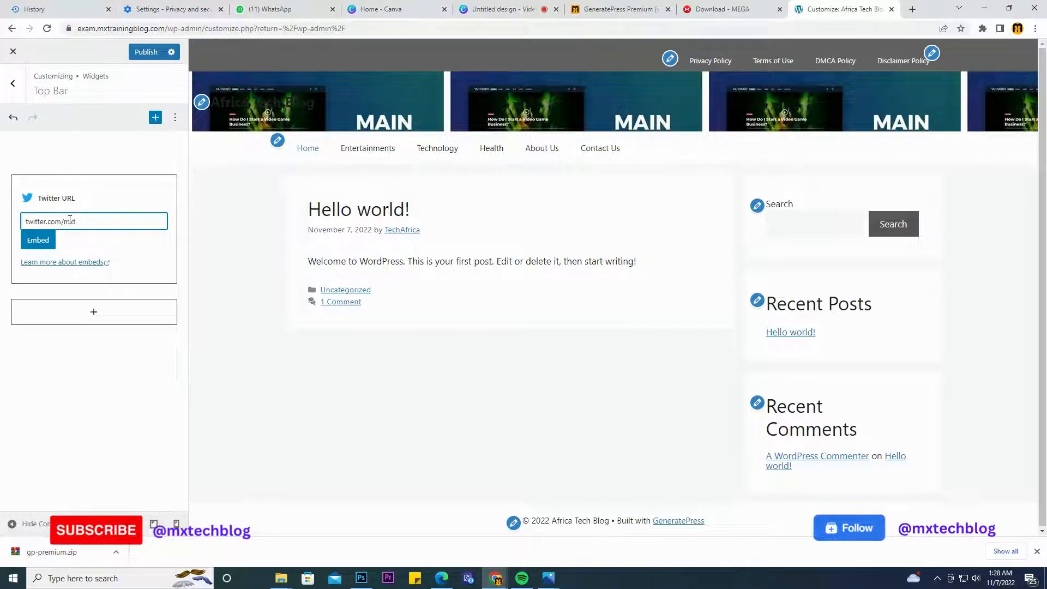
{"action": "type", "text": "echblog"}
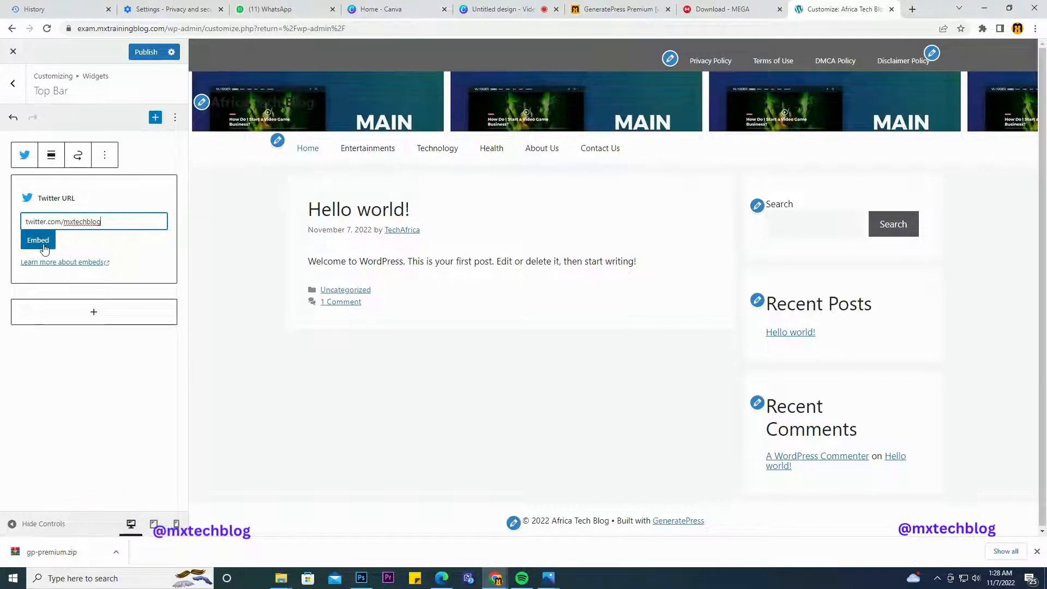
{"action": "left_click", "coordinate": [44, 243]}
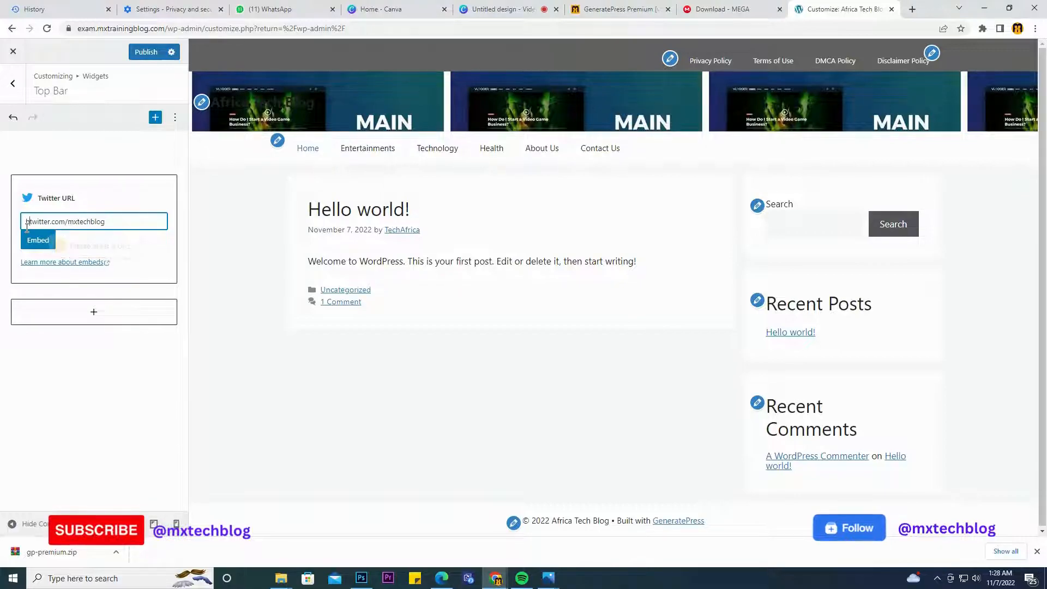
{"action": "type", "text": "https://"}
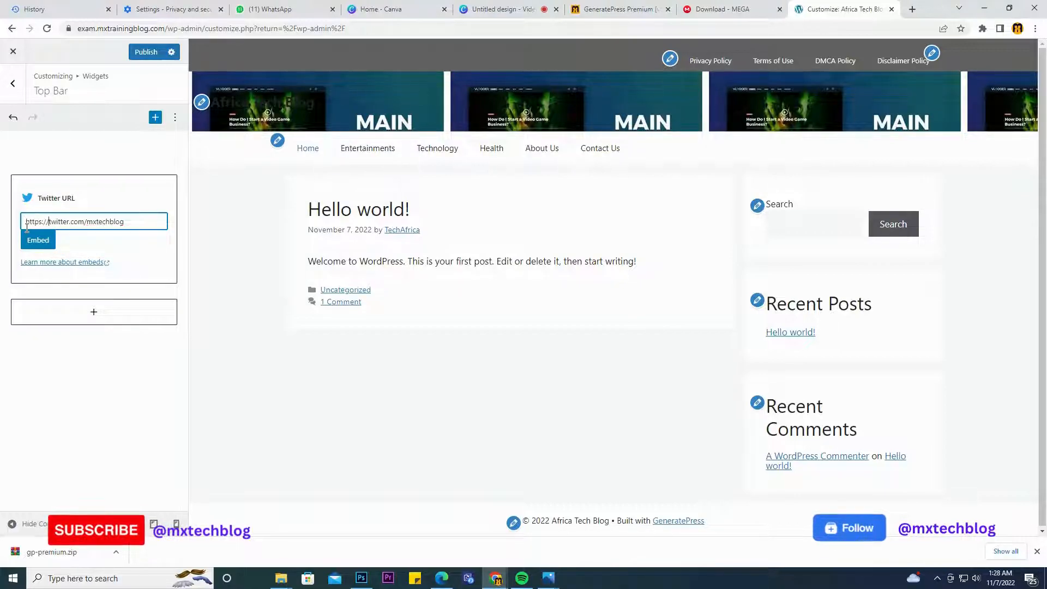
{"action": "left_click", "coordinate": [42, 240]}
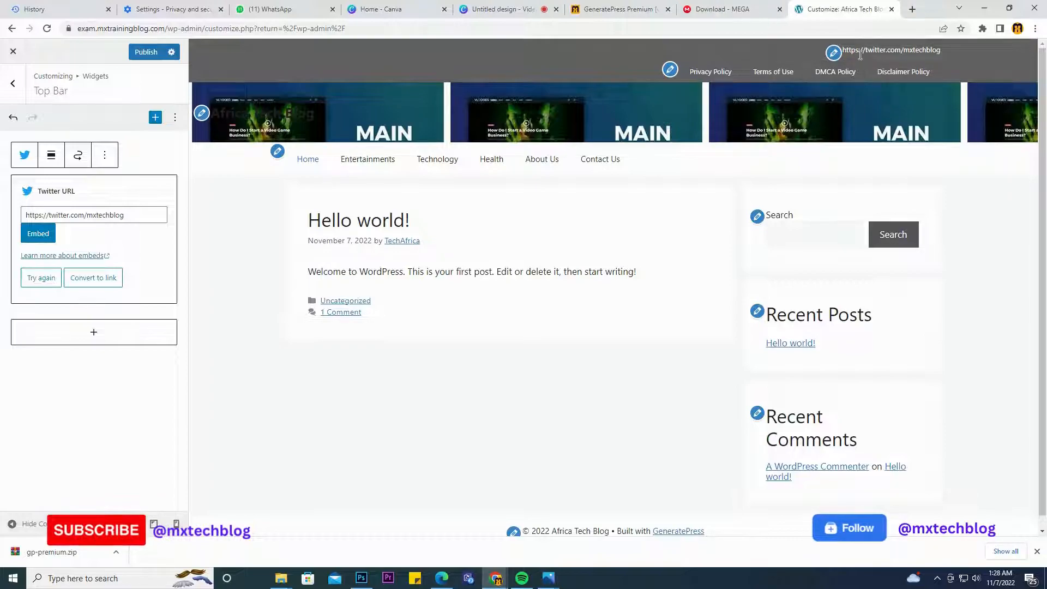
- Remove the Twitter block from the Top Bar and return to the list of widget areas
{"action": "left_click", "coordinate": [105, 156]}
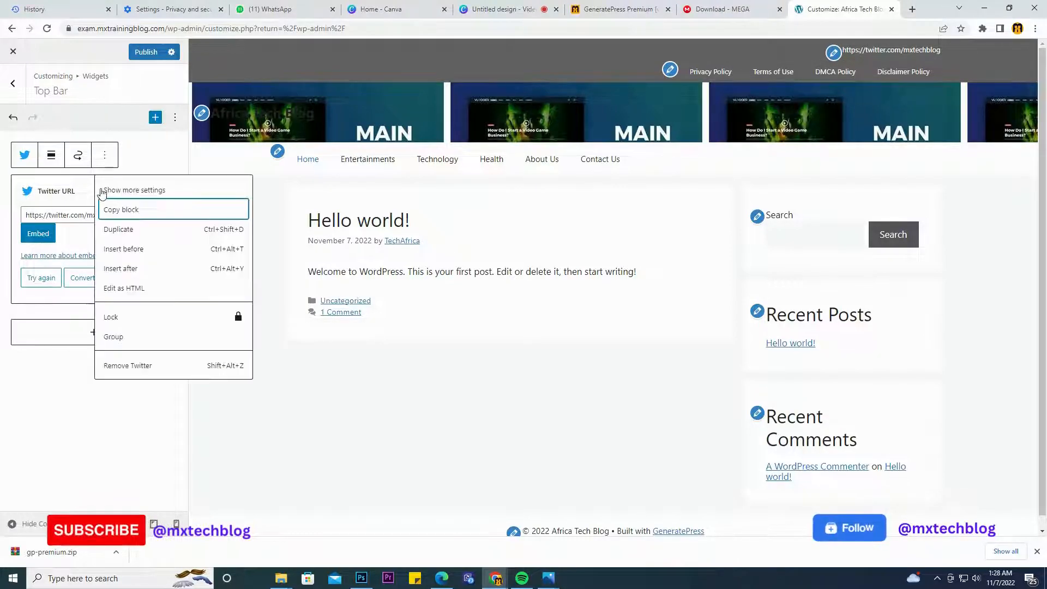
{"action": "left_click", "coordinate": [124, 364]}
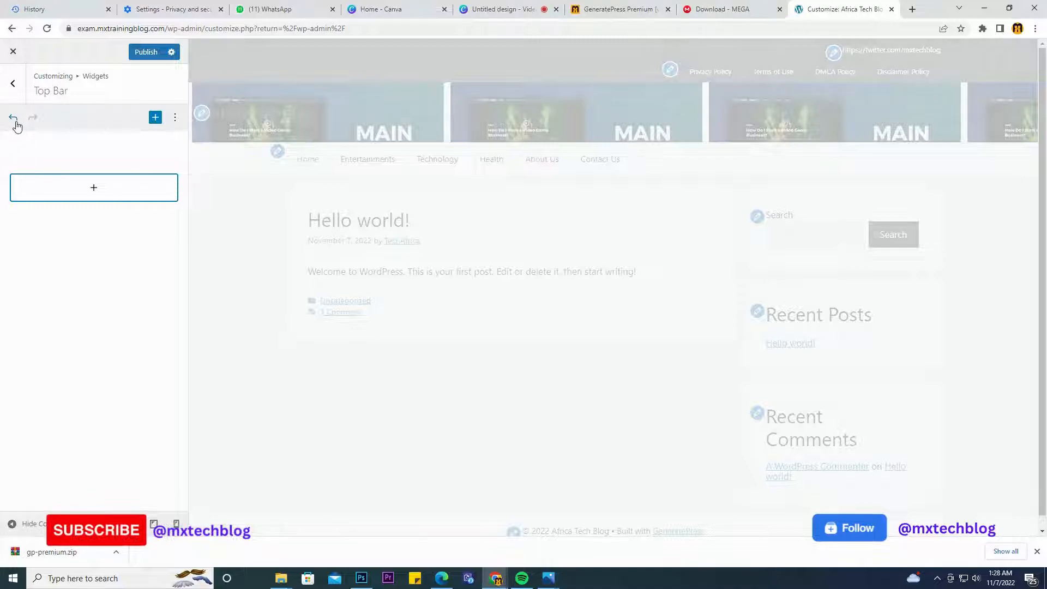
{"action": "left_click", "coordinate": [13, 83]}
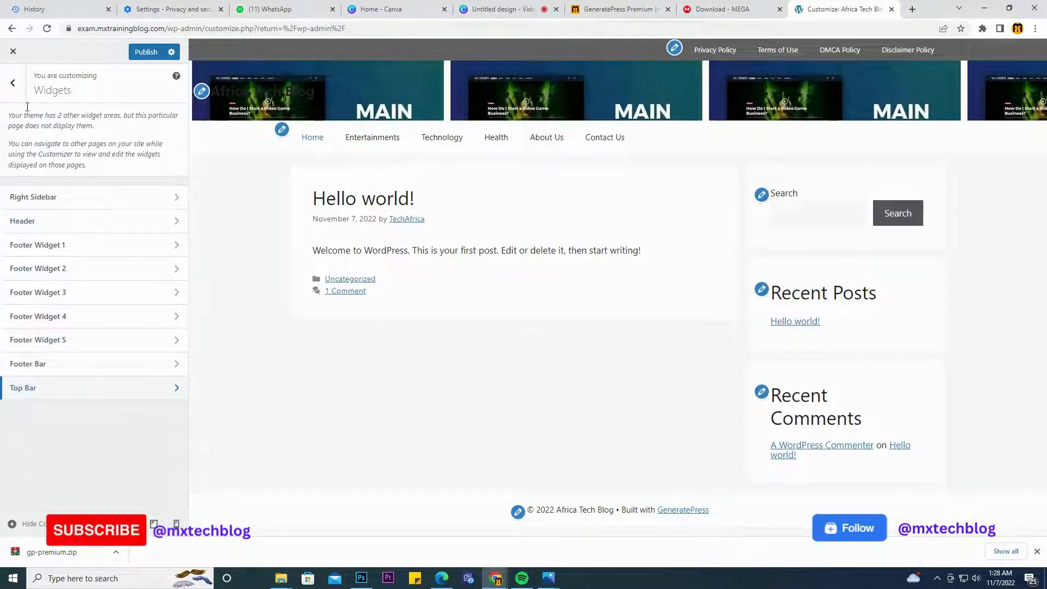
- In the homepage settings, make the homepage display a static page and choose Sample Page
{"action": "left_click", "coordinate": [18, 87]}
{"action": "left_click", "coordinate": [48, 363]}
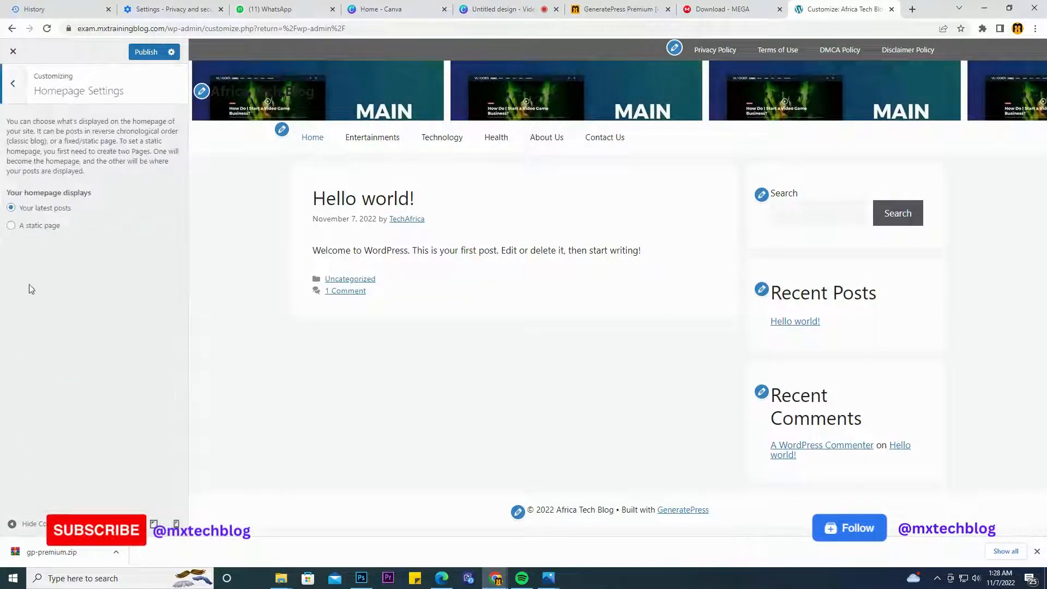
{"action": "left_click", "coordinate": [13, 226]}
{"action": "left_click", "coordinate": [11, 271]}
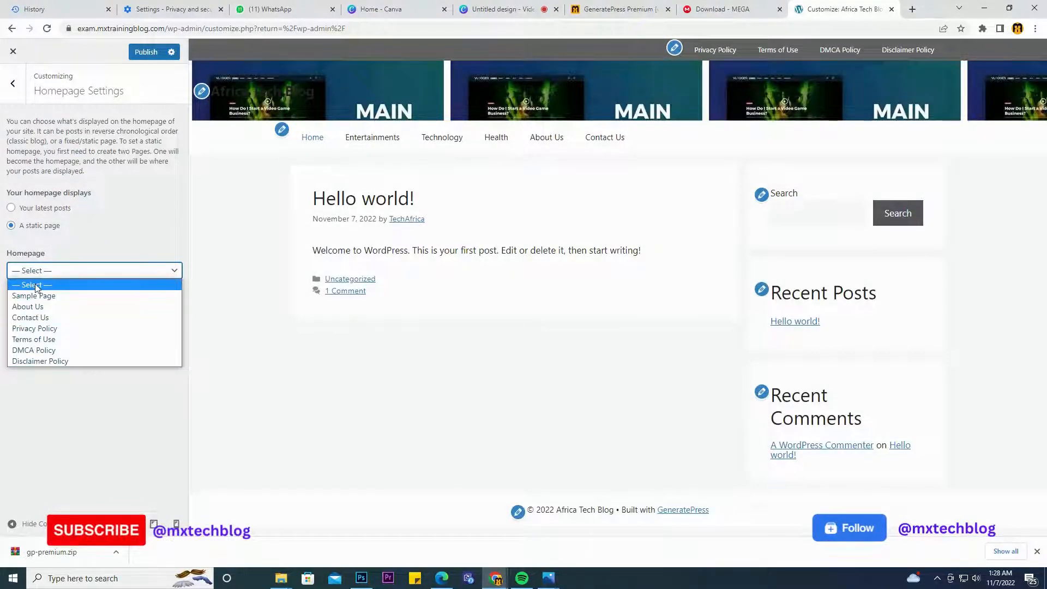
{"action": "left_click", "coordinate": [38, 295]}
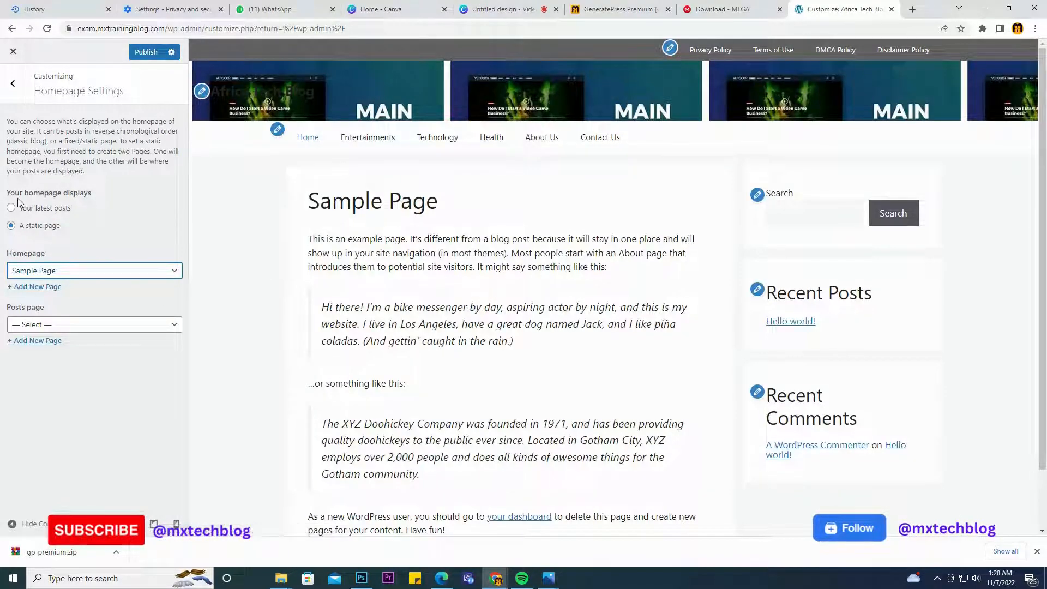
{"action": "left_click", "coordinate": [13, 83]}
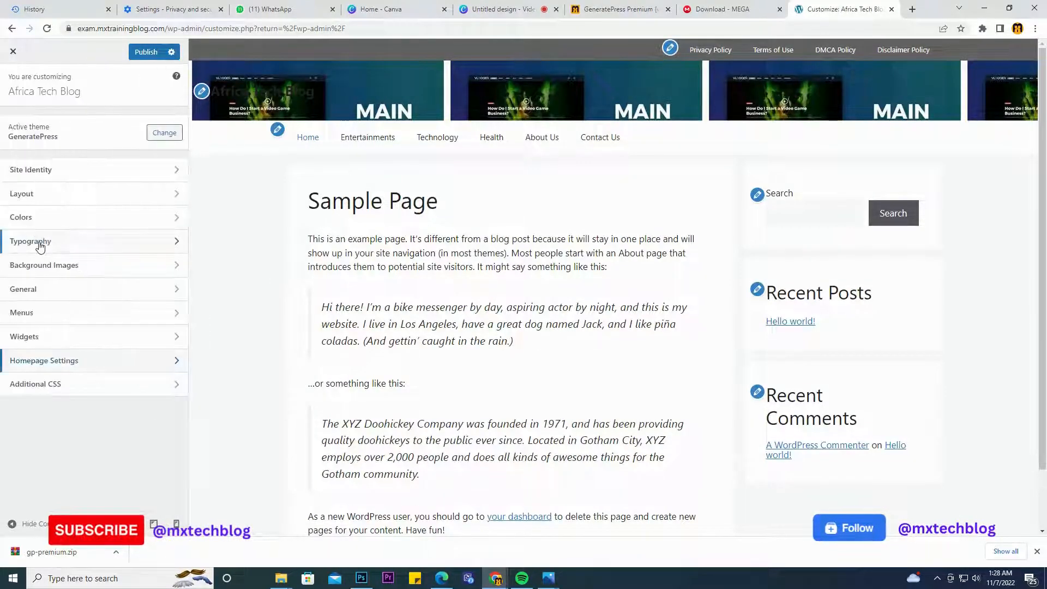
- Look at the Site Identity settings and the details of the Home item in Main Menu
{"action": "left_click", "coordinate": [41, 169]}
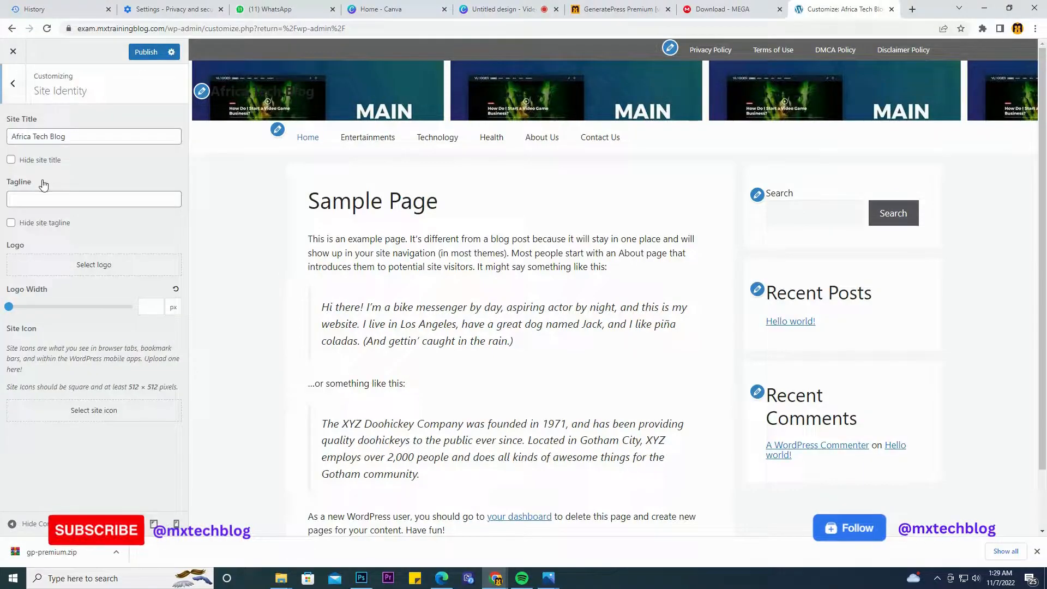
{"action": "left_click", "coordinate": [13, 85]}
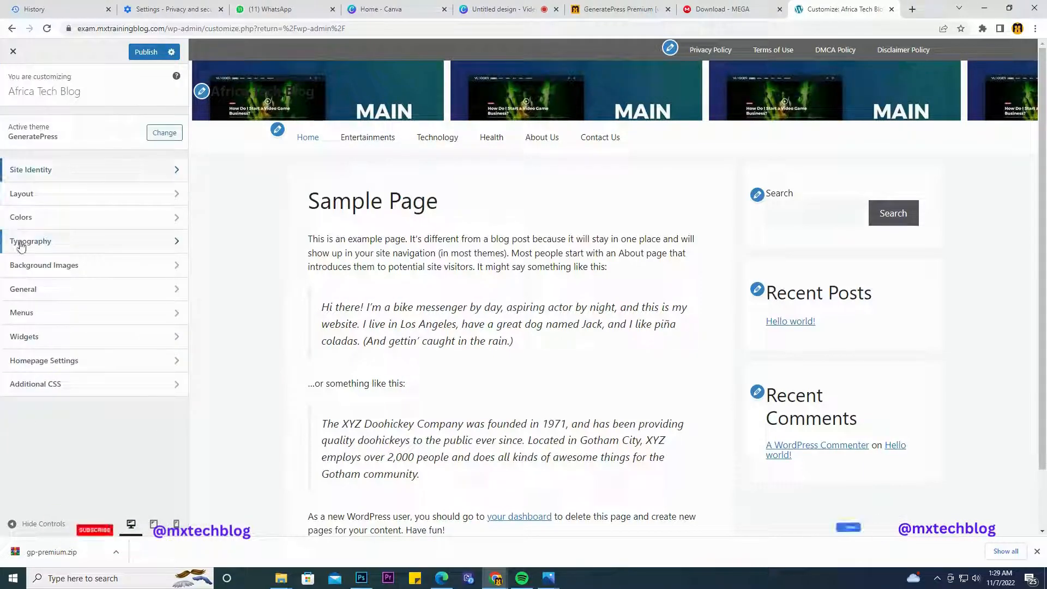
{"action": "left_click", "coordinate": [36, 313]}
{"action": "left_click", "coordinate": [52, 142]}
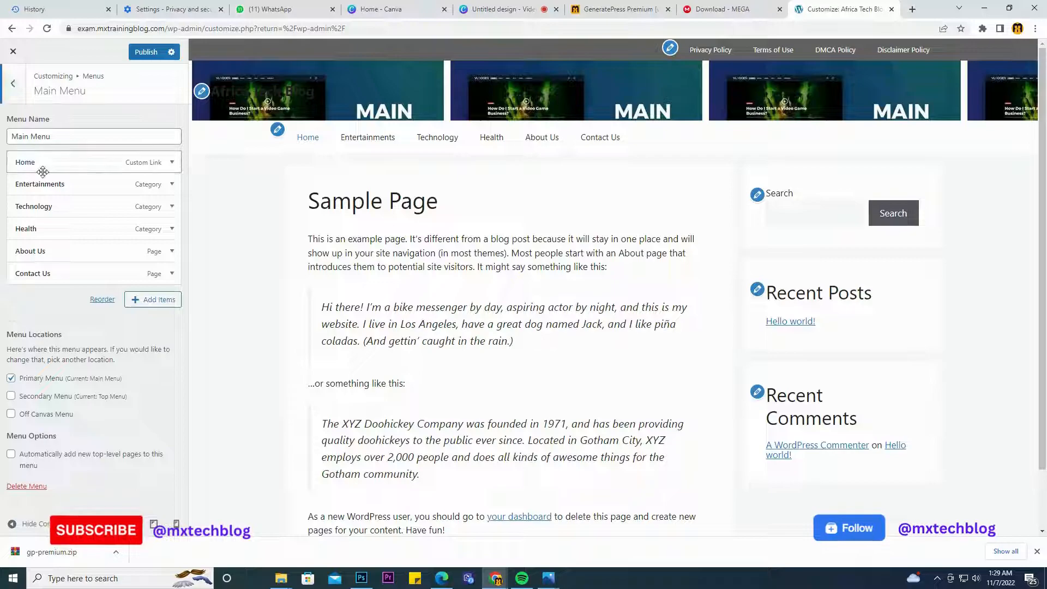
{"action": "left_click", "coordinate": [56, 163]}
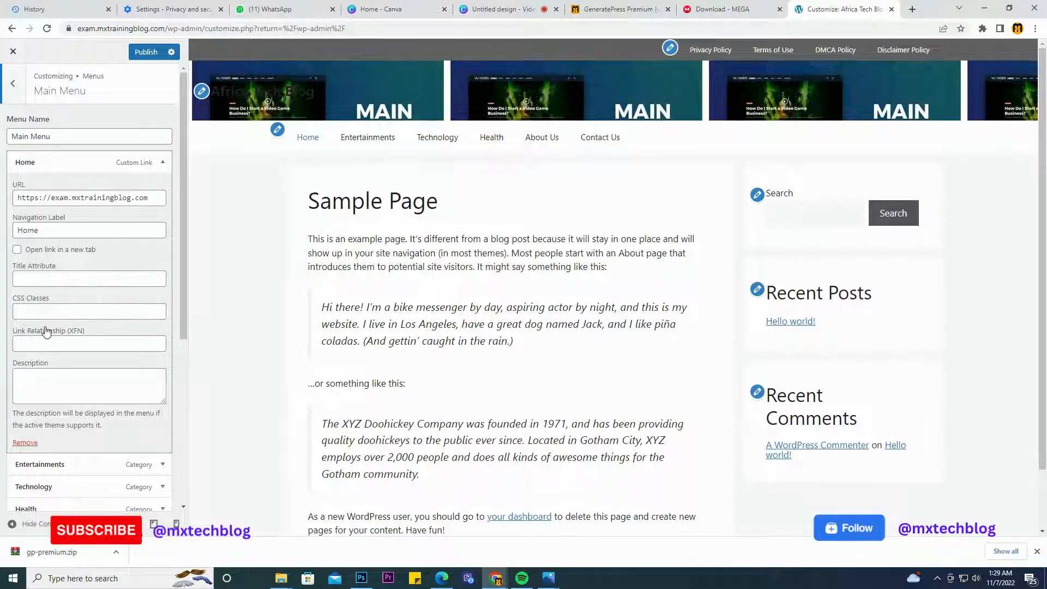
{"action": "scroll", "coordinate": [62, 376], "scroll_direction": "down", "scroll_amount": 1}
{"action": "scroll", "coordinate": [63, 355], "scroll_direction": "up", "scroll_amount": 1}
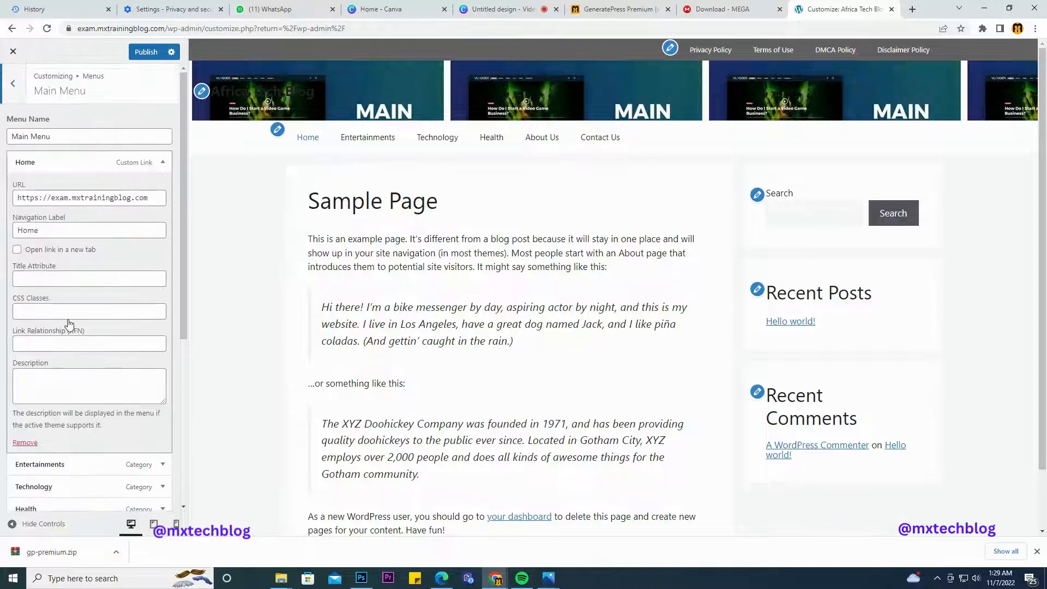
{"action": "left_click", "coordinate": [20, 97]}
{"action": "left_click", "coordinate": [12, 94]}
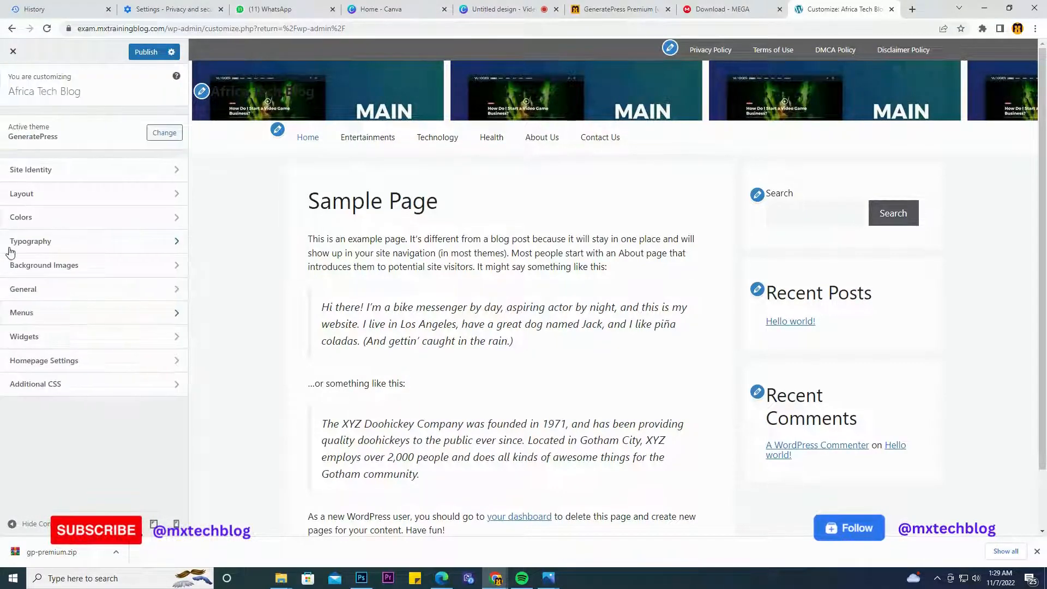
- Set the homepage back to displaying the latest posts instead of a static page
{"action": "left_click", "coordinate": [35, 362]}
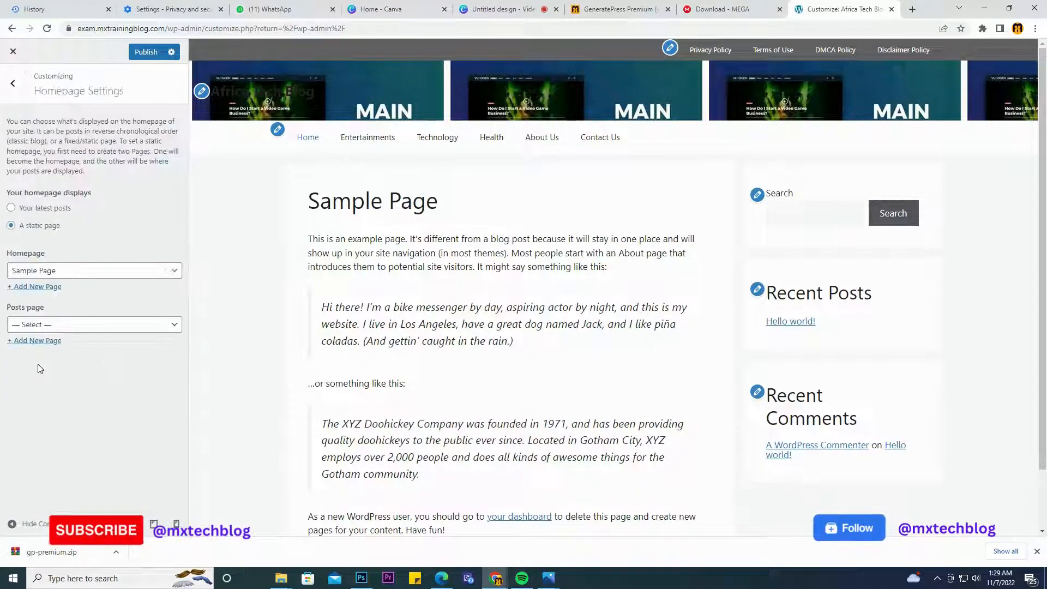
{"action": "left_click", "coordinate": [43, 276]}
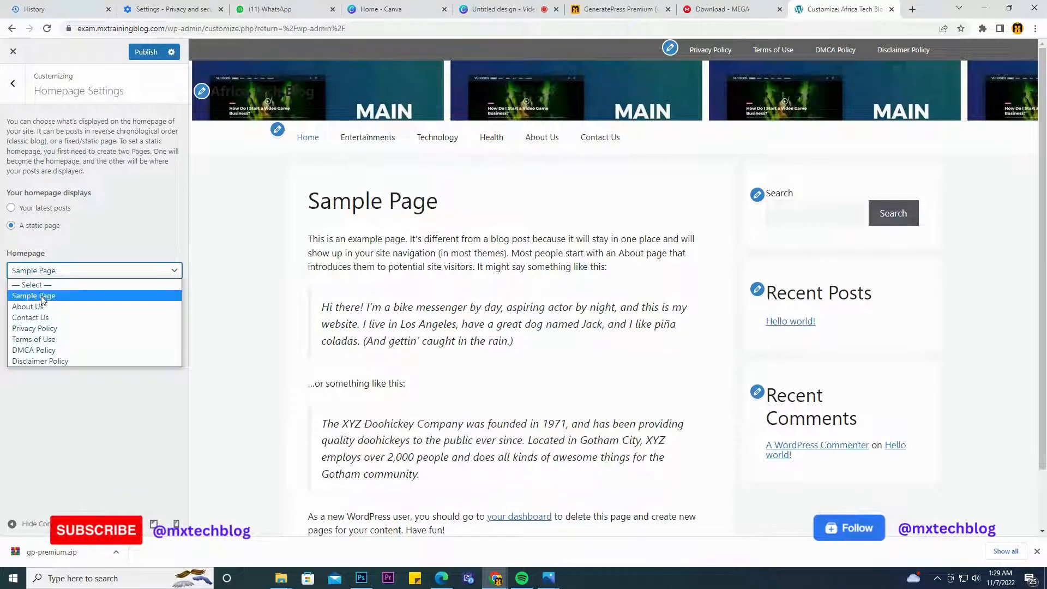
{"action": "left_click", "coordinate": [48, 209]}
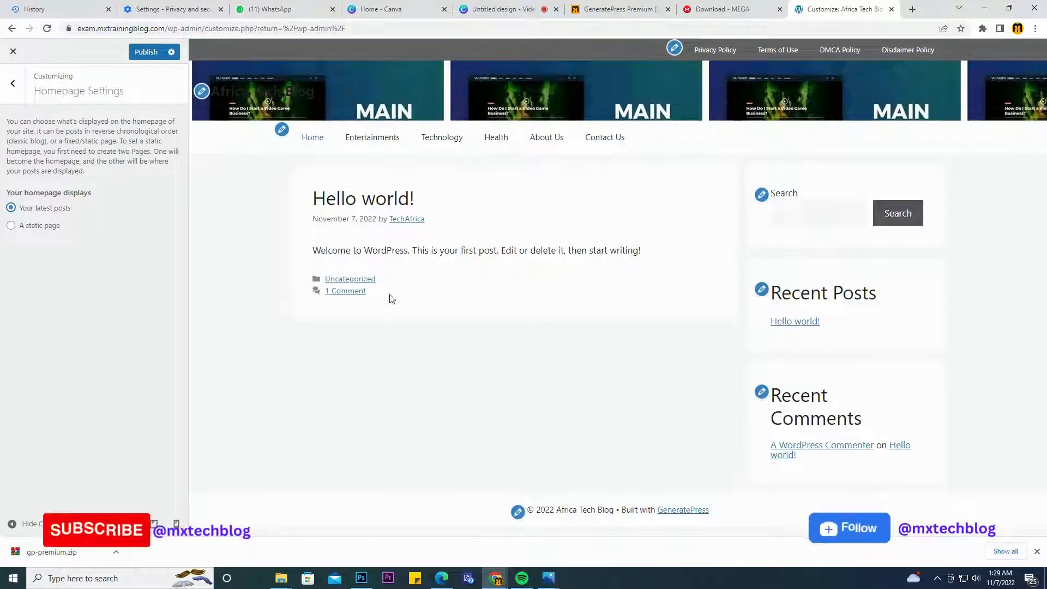
{"action": "left_click", "coordinate": [20, 90]}
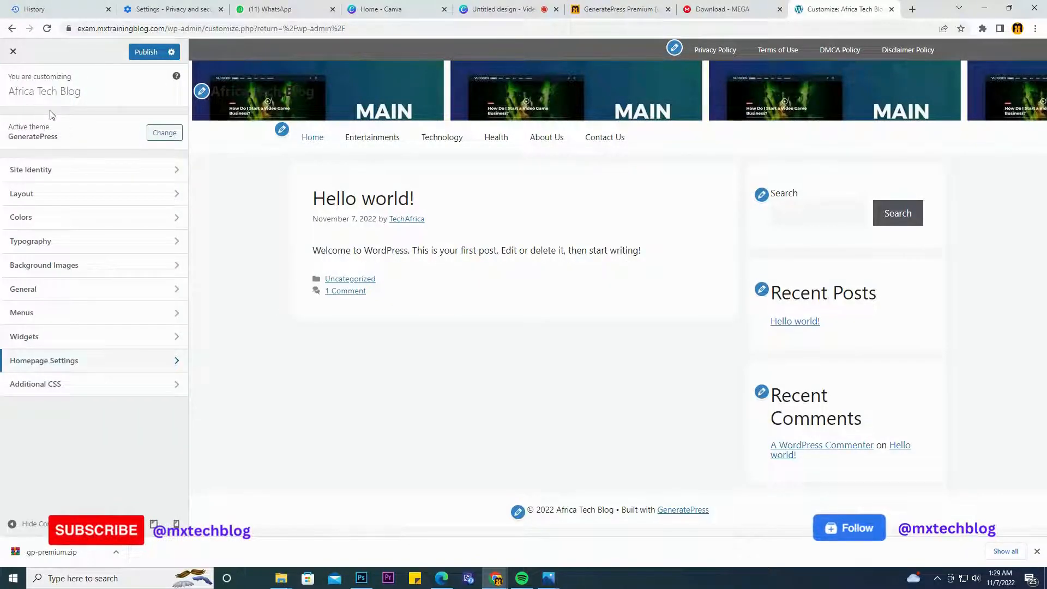
- Open the Additional CSS section, publish the pending changes and close the Customizer
{"action": "left_click", "coordinate": [56, 382]}
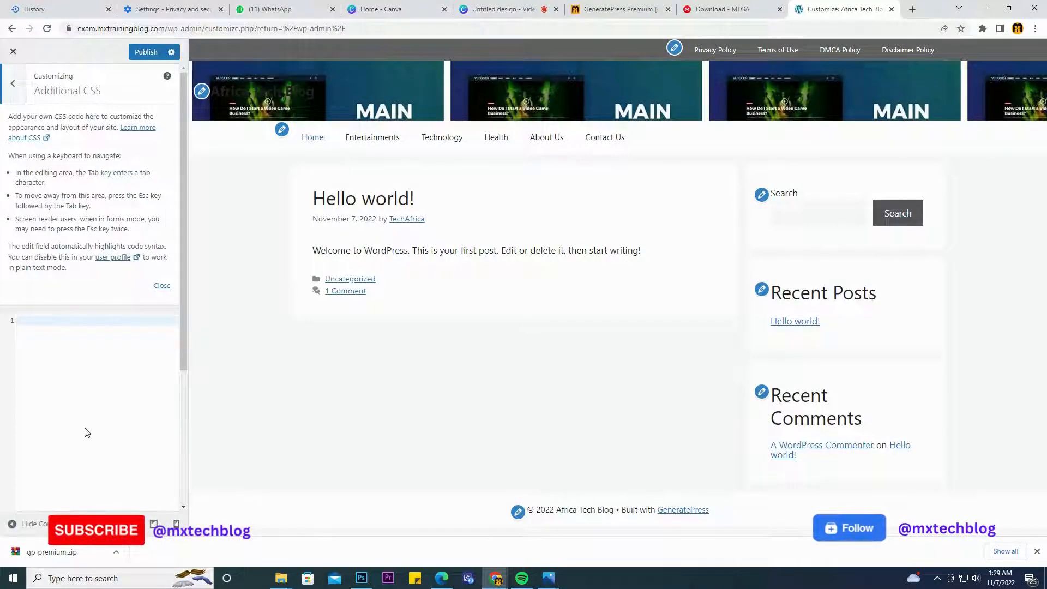
{"action": "left_click", "coordinate": [145, 52]}
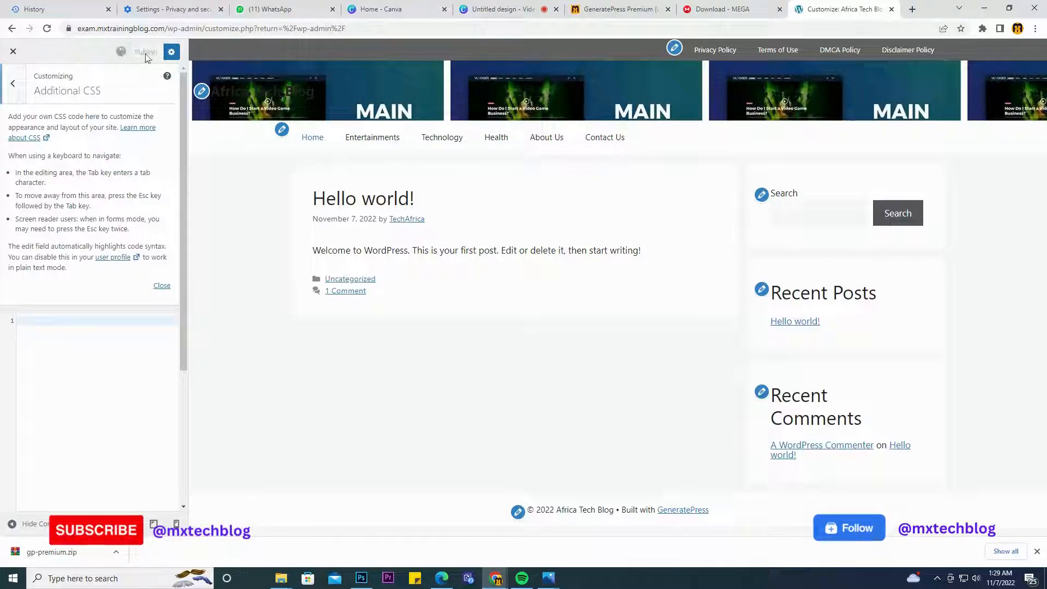
{"action": "left_click", "coordinate": [15, 86]}
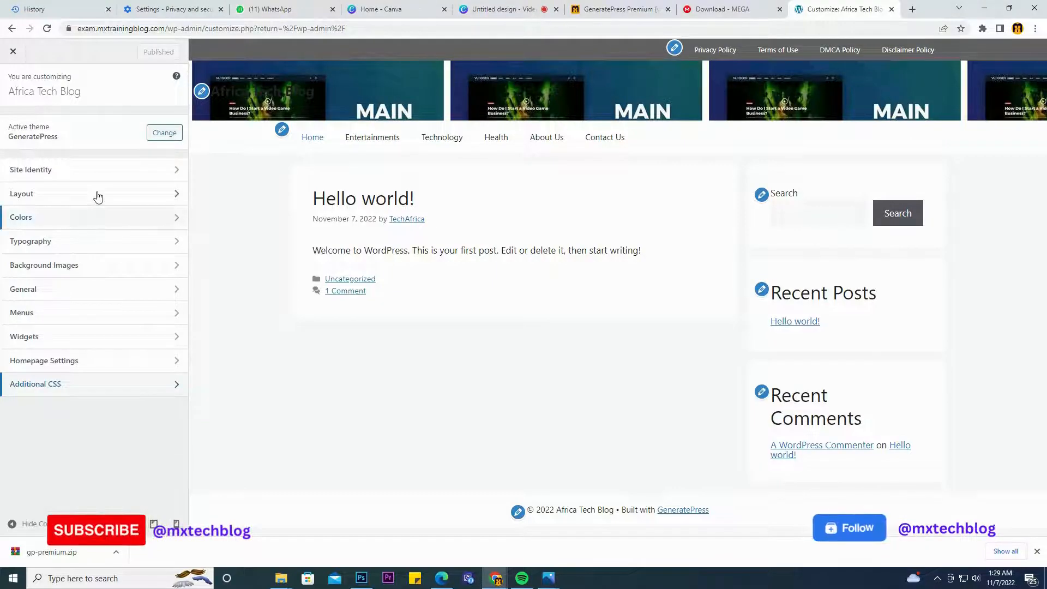
{"action": "left_click", "coordinate": [13, 52]}
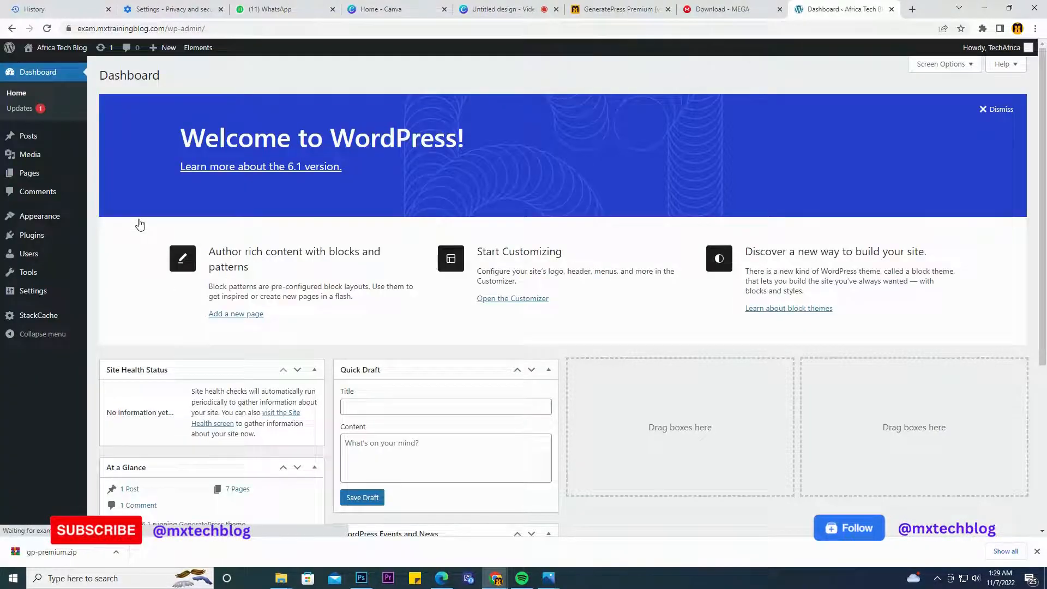
- Open the list of all the site's pages
{"action": "mouse_move", "coordinate": [25, 173]}
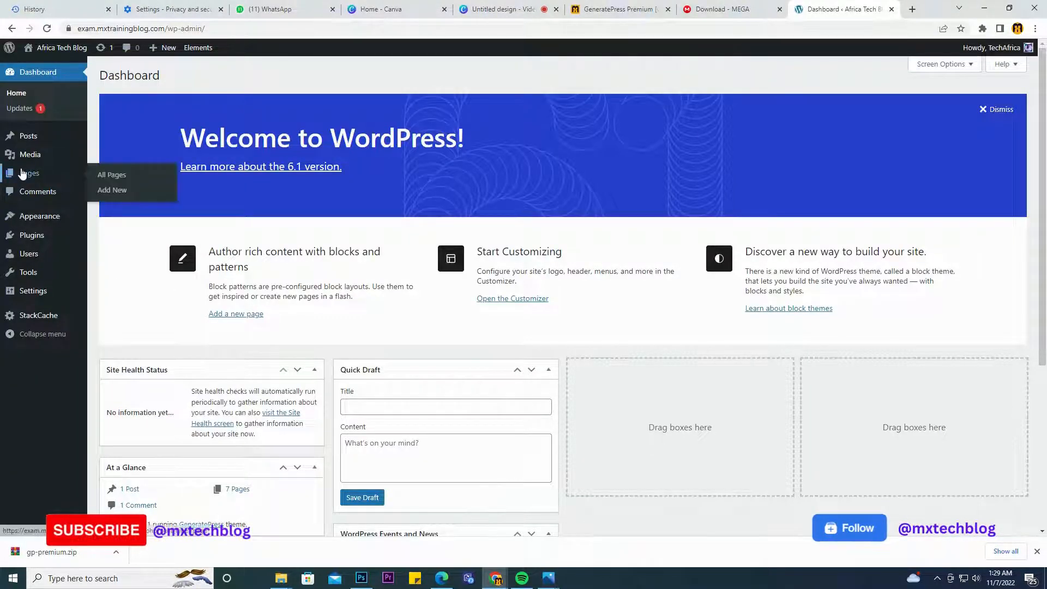
{"action": "left_click", "coordinate": [112, 177]}
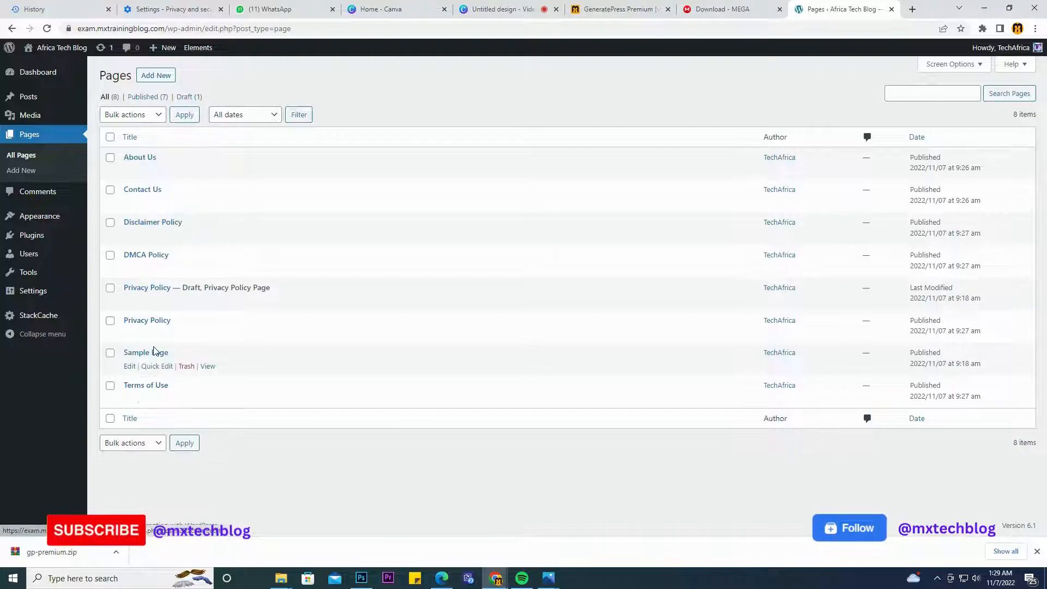
{"action": "left_click", "coordinate": [130, 367]}
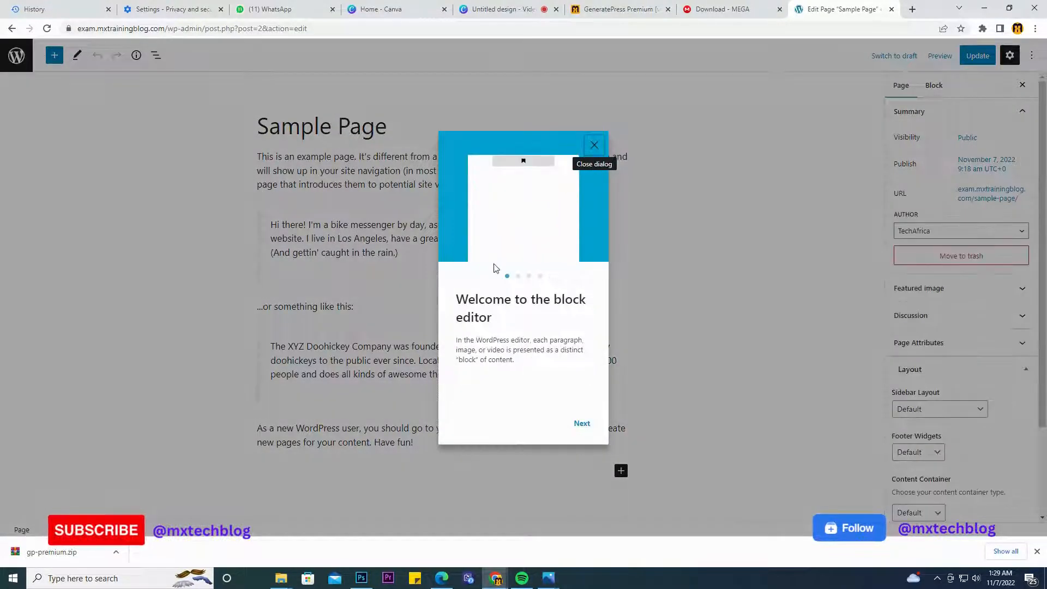
{"action": "left_click", "coordinate": [594, 148]}
{"action": "left_click_drag", "start_coordinate": [392, 125], "coordinate": [261, 136]}
{"action": "type", "text": "Home"}
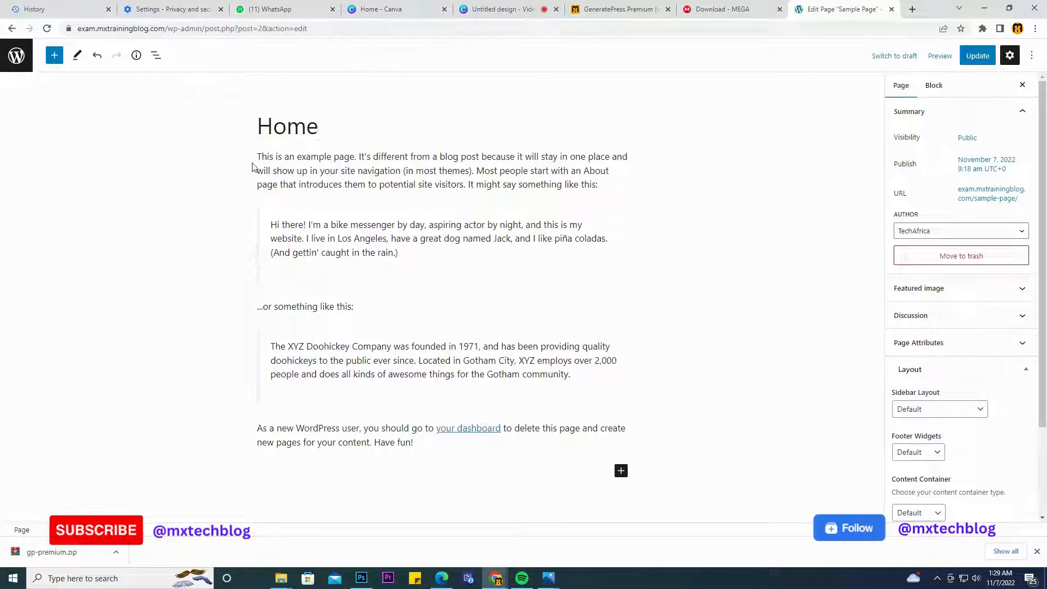
{"action": "left_click", "coordinate": [16, 55]}
{"action": "left_click", "coordinate": [567, 94]}
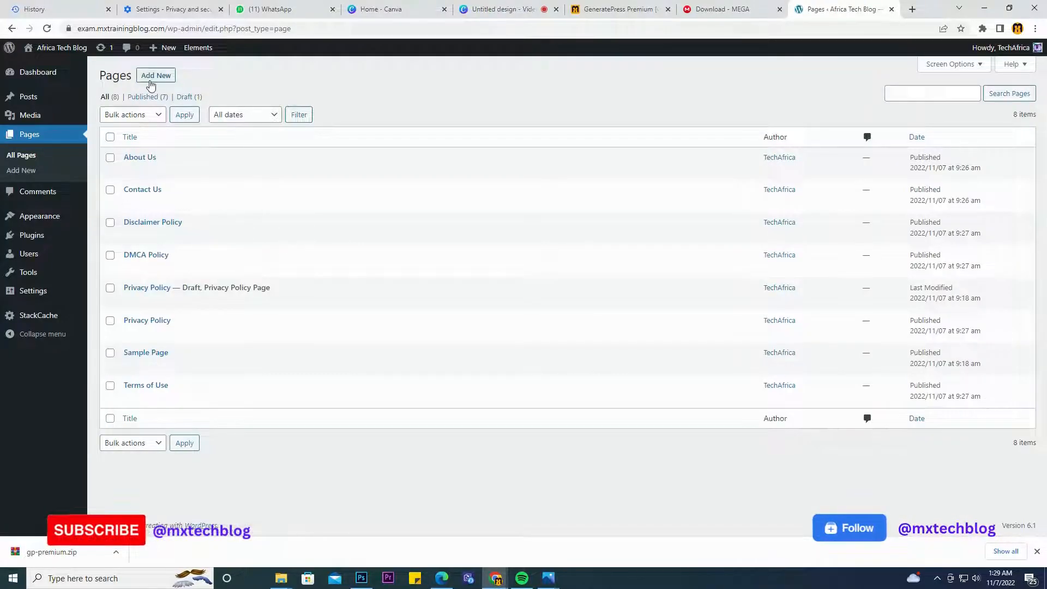
- Create a new page titled Home, publish it and return to the list of pages
{"action": "left_click", "coordinate": [151, 80]}
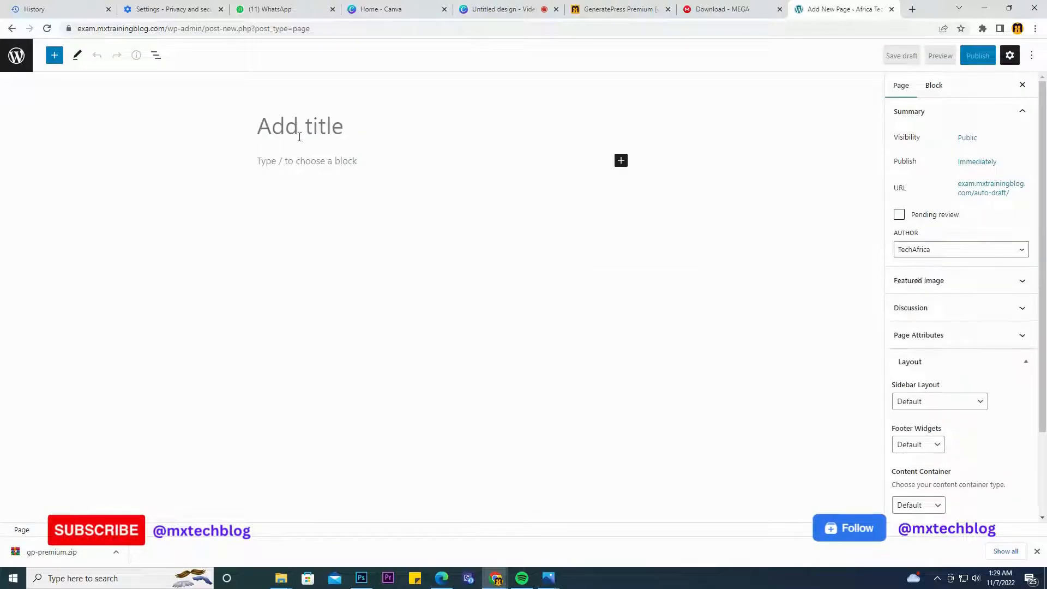
{"action": "left_click", "coordinate": [301, 128]}
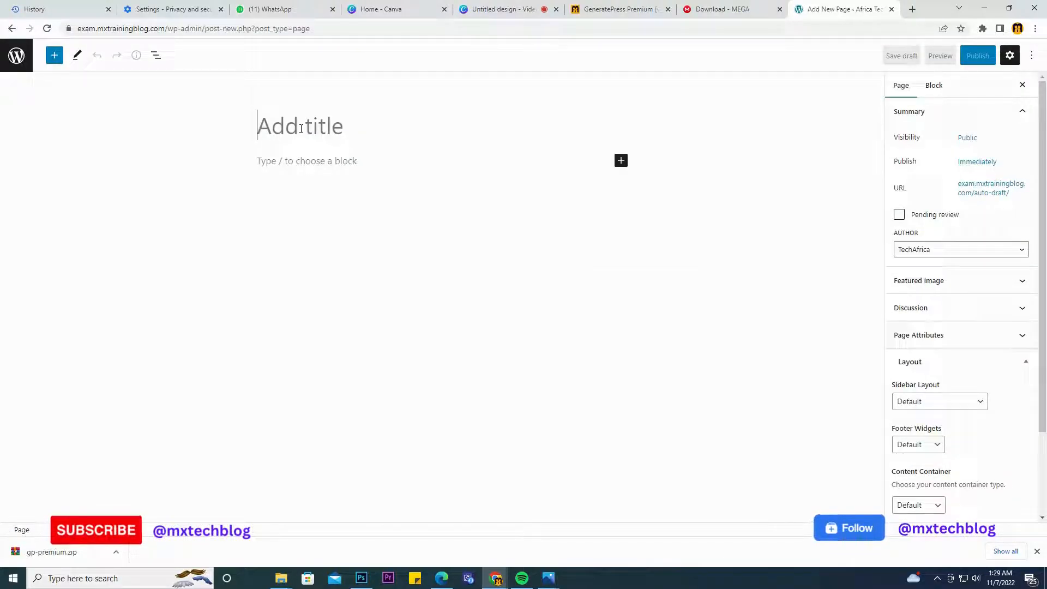
{"action": "type", "text": "Home"}
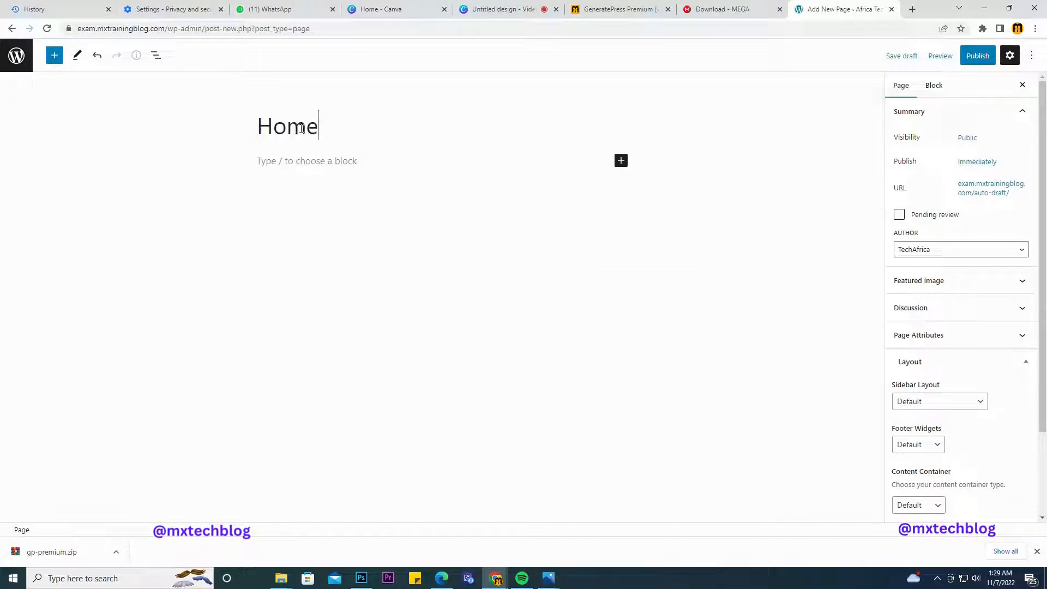
{"action": "left_click", "coordinate": [977, 56]}
{"action": "left_click", "coordinate": [947, 57]}
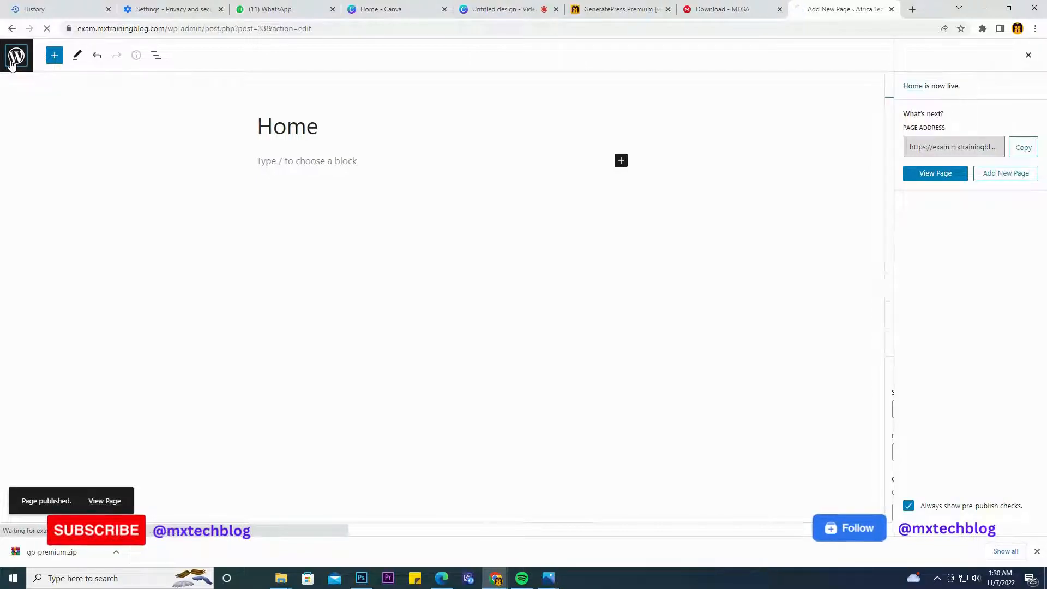
{"action": "left_click", "coordinate": [13, 58]}
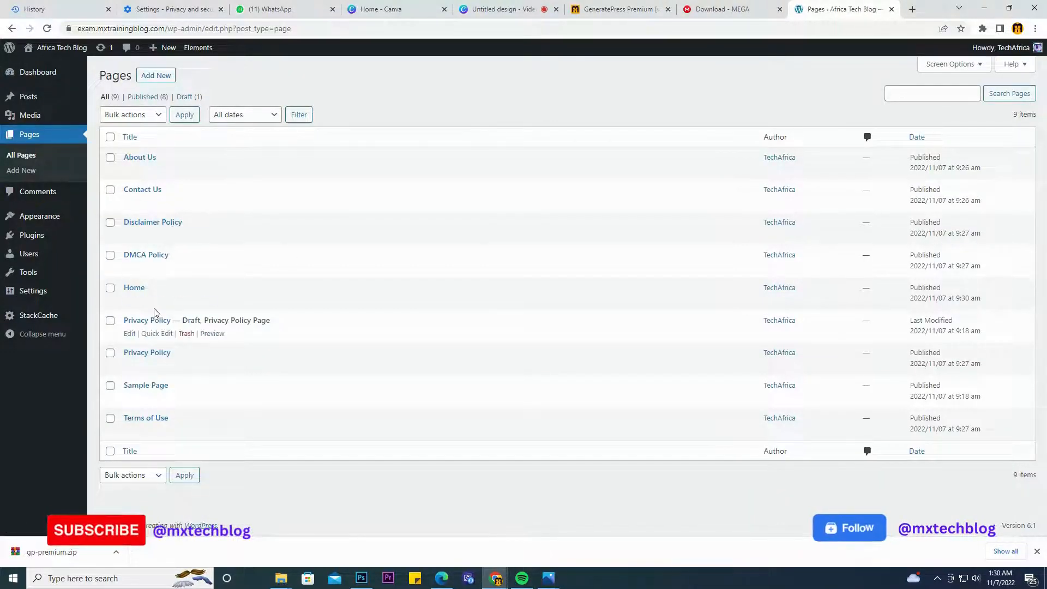
- Look at the Main Menu structure and the GeneratePress theme's license and module options
{"action": "mouse_move", "coordinate": [63, 295]}
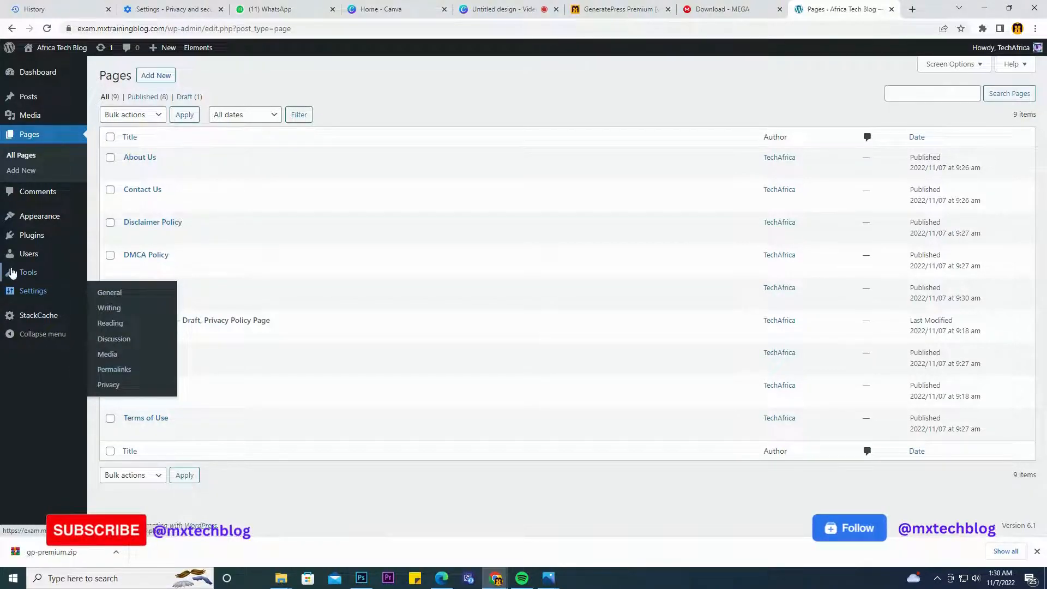
{"action": "mouse_move", "coordinate": [29, 219]}
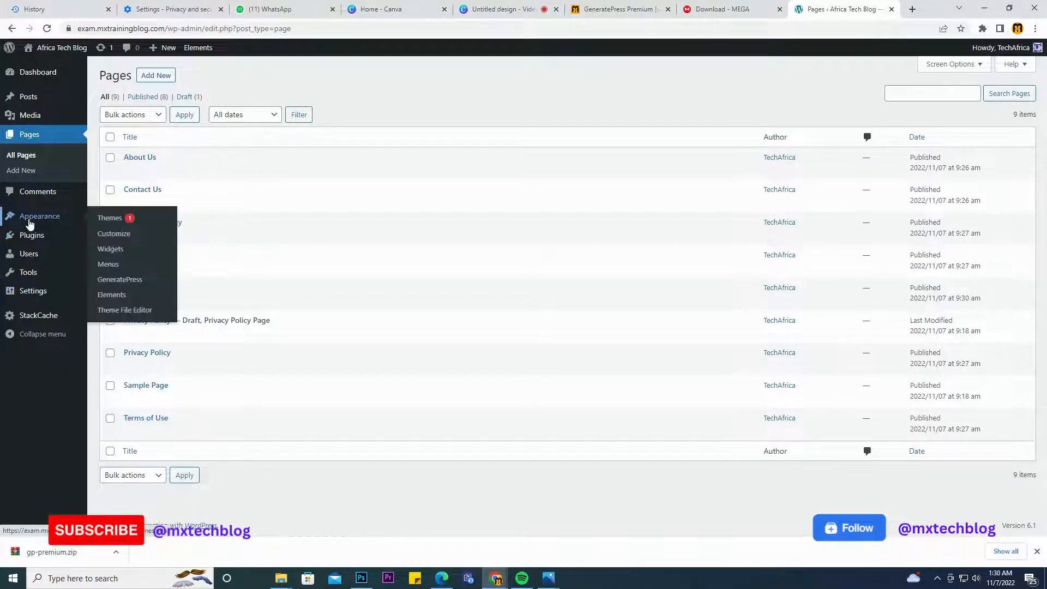
{"action": "left_click", "coordinate": [111, 265]}
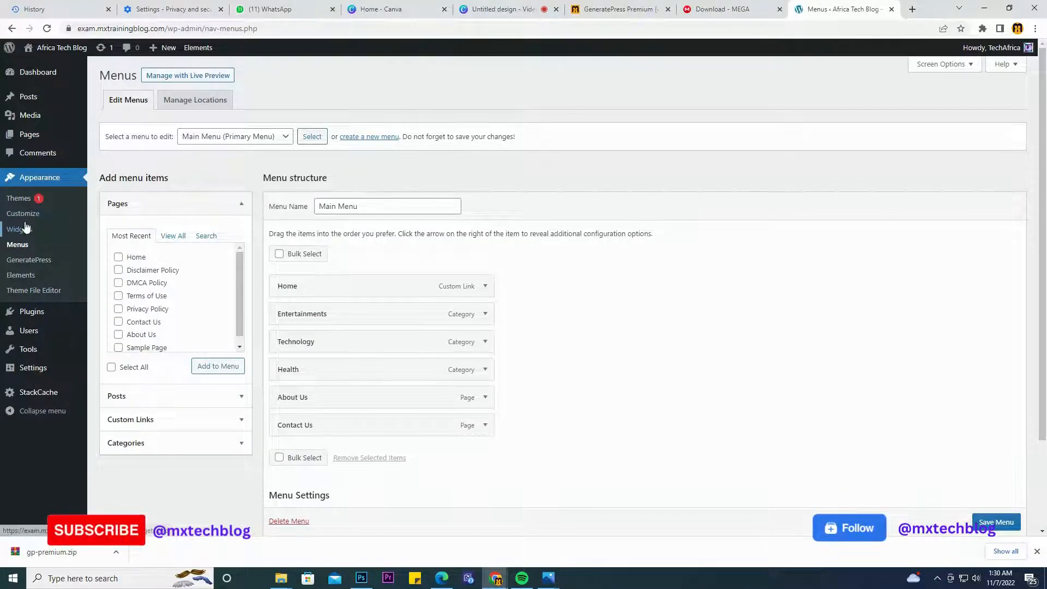
{"action": "left_click", "coordinate": [27, 259]}
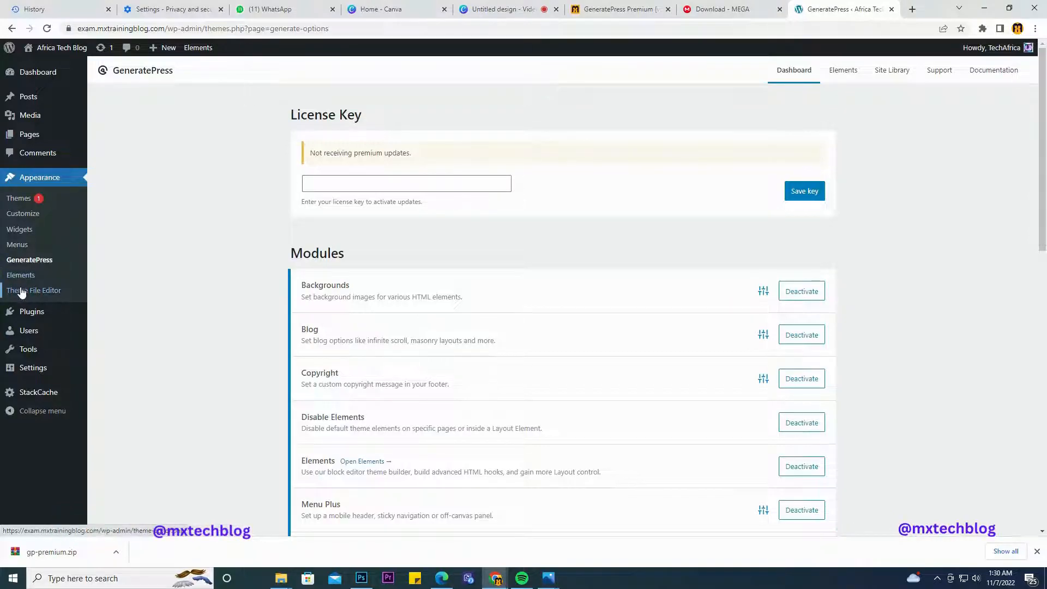
- In the Reading settings, make the homepage display a static page, choose Home as the homepage, save the changes and dismiss the downloads bar
{"action": "mouse_move", "coordinate": [30, 369]}
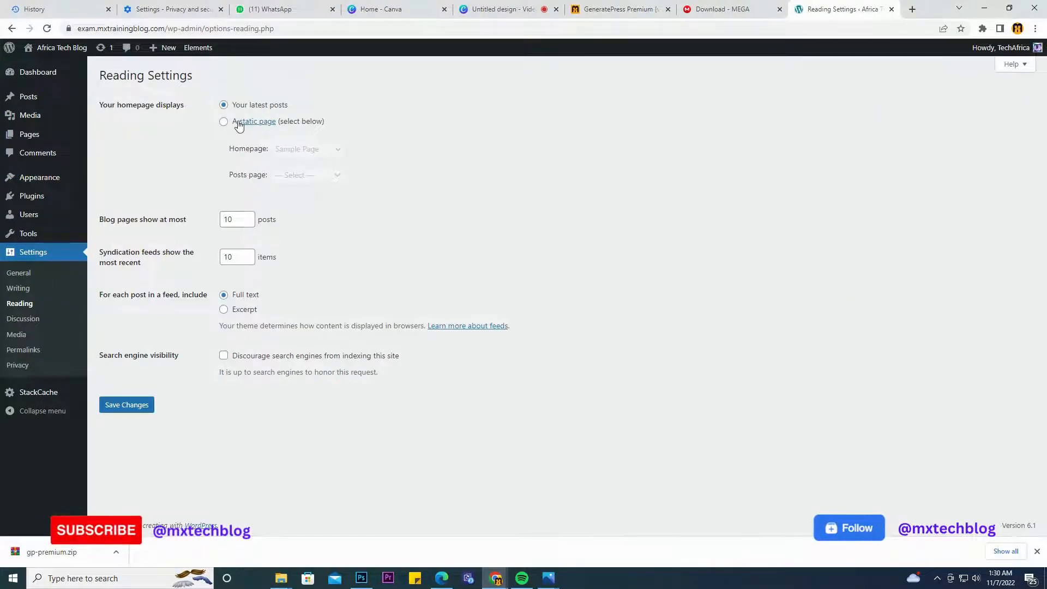
{"action": "left_click", "coordinate": [230, 123]}
{"action": "left_click", "coordinate": [294, 148]}
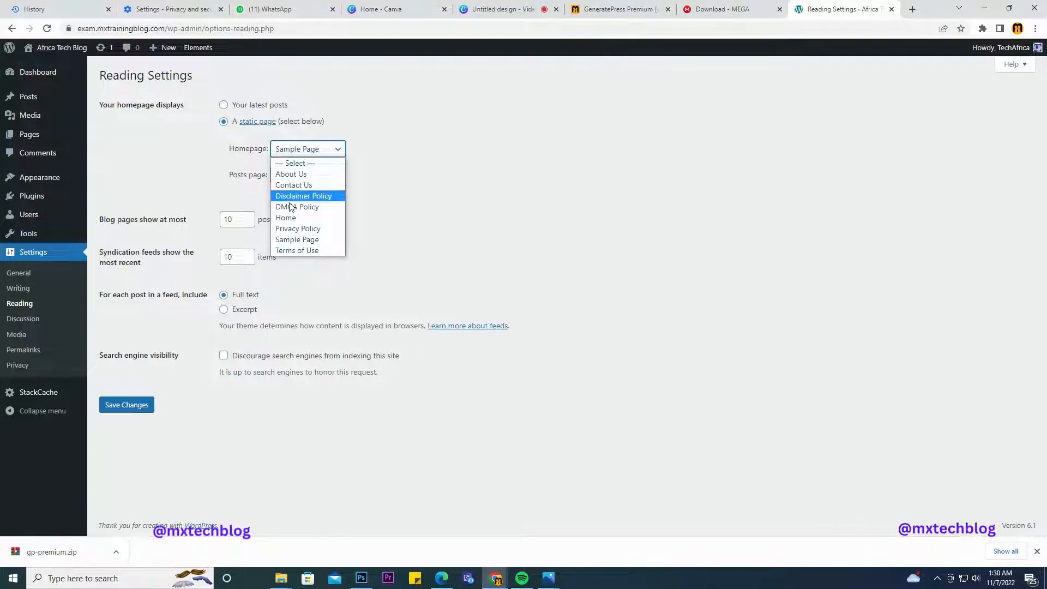
{"action": "left_click", "coordinate": [291, 225]}
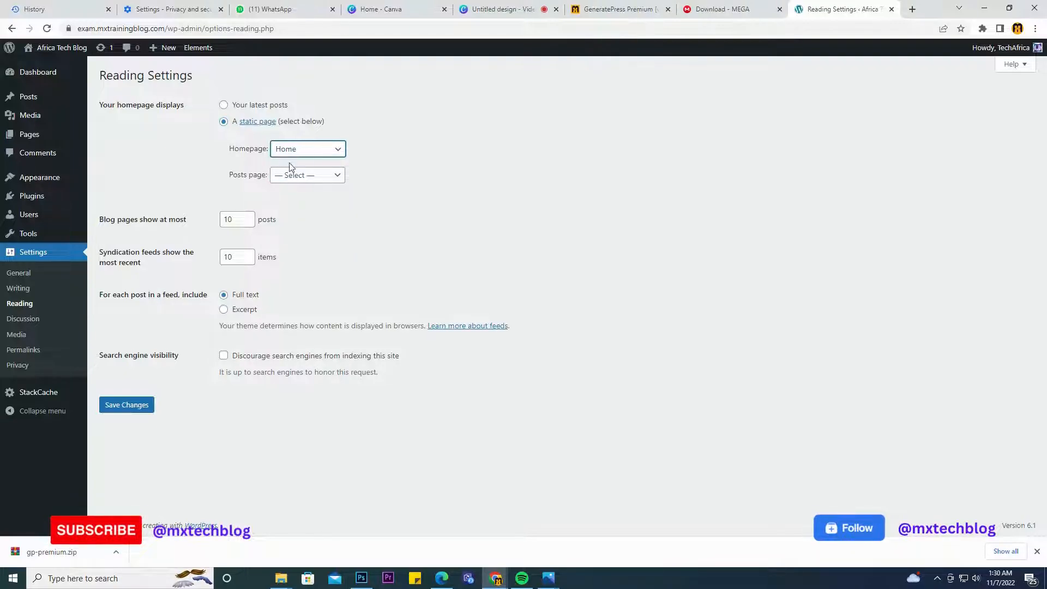
{"action": "left_click", "coordinate": [137, 407]}
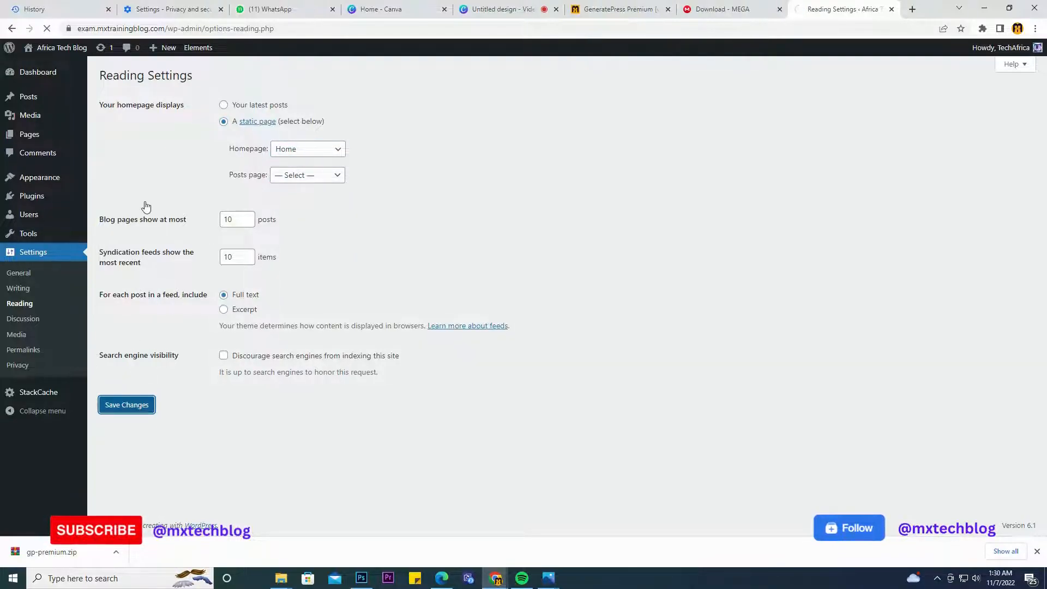
{"action": "mouse_move", "coordinate": [65, 56]}
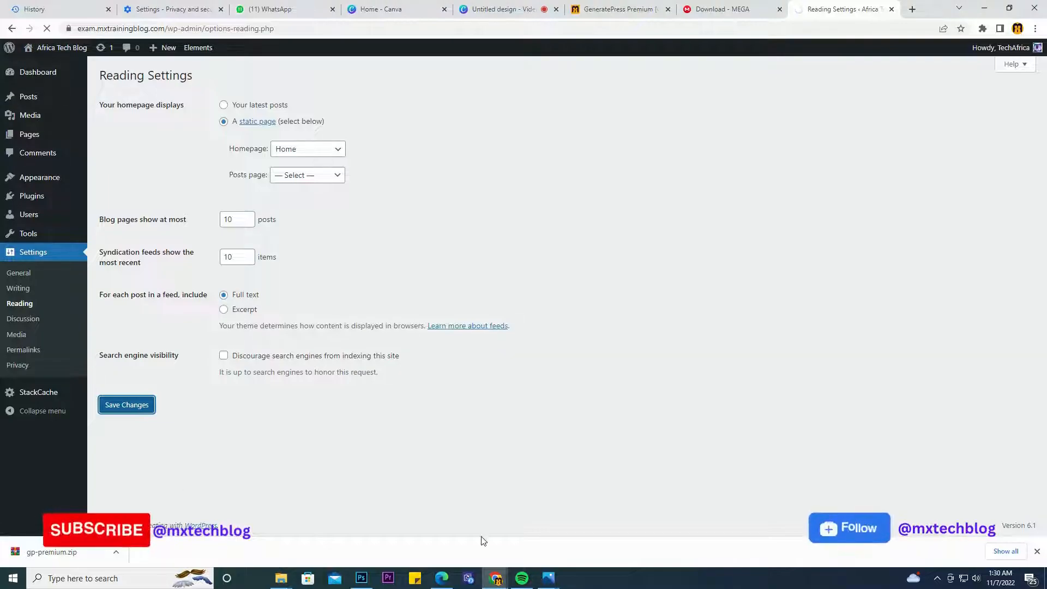
{"action": "left_click", "coordinate": [1036, 553]}
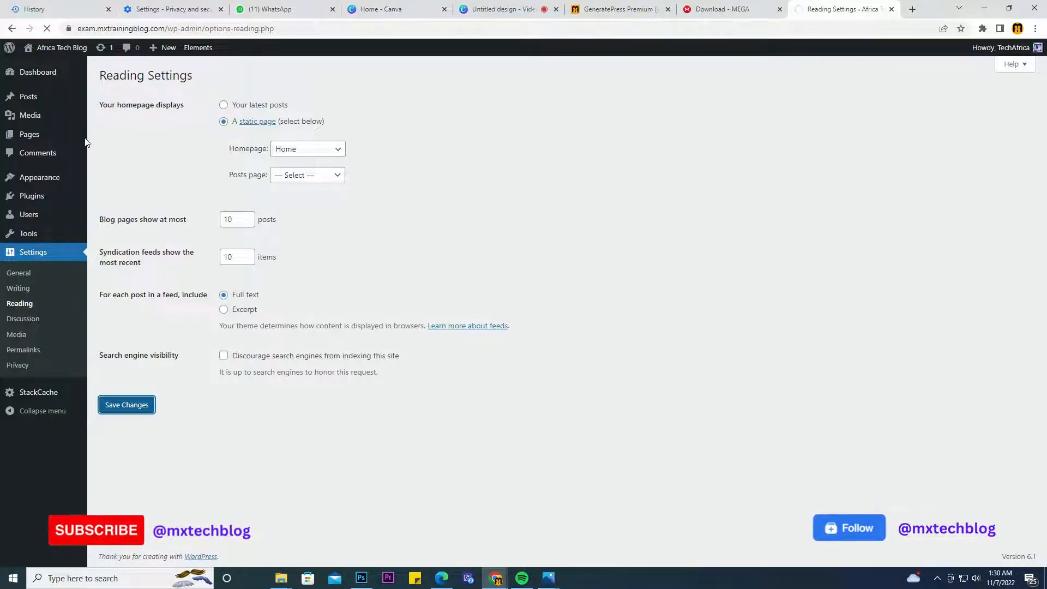